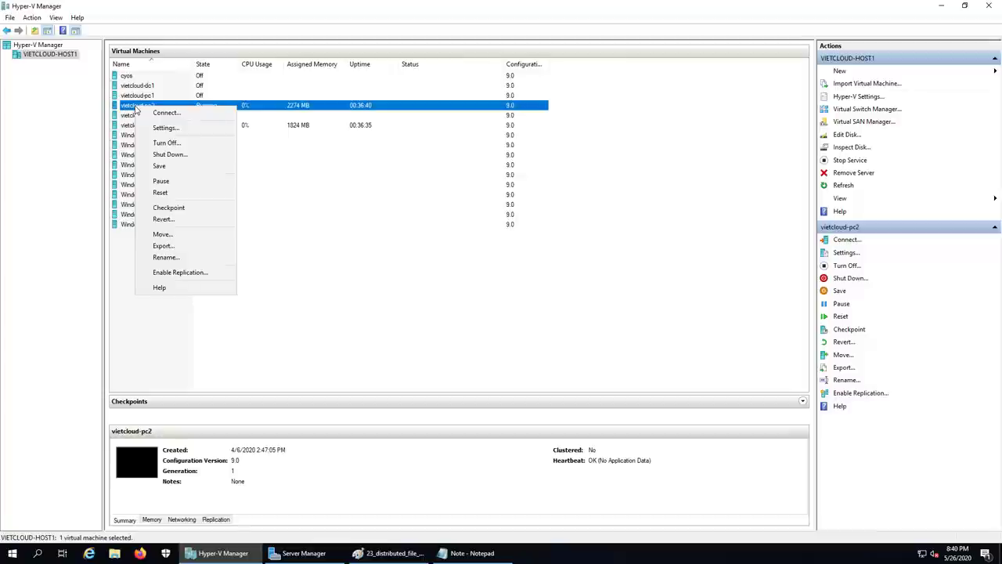
# - Turn off the vietcloud-pc2 and vietcloud-sv2 virtual machines
pyautogui.click(167, 142)
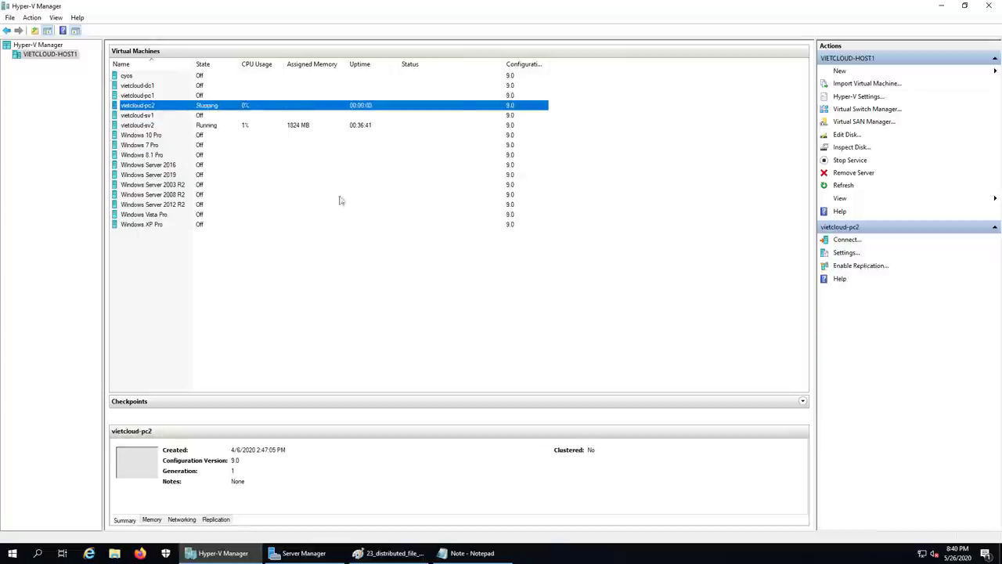
pyautogui.click(148, 125)
pyautogui.rightClick(145, 125)
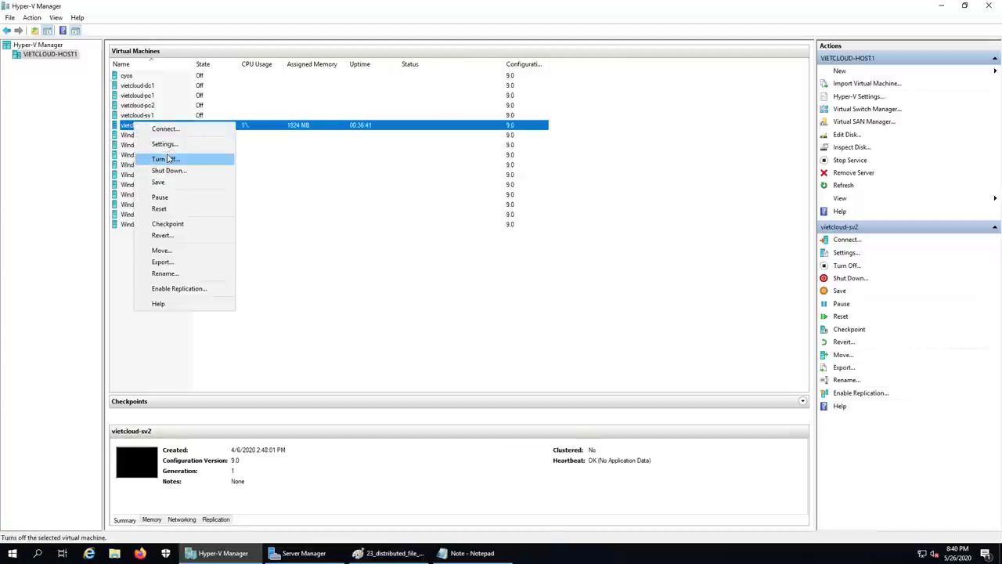
pyautogui.click(167, 158)
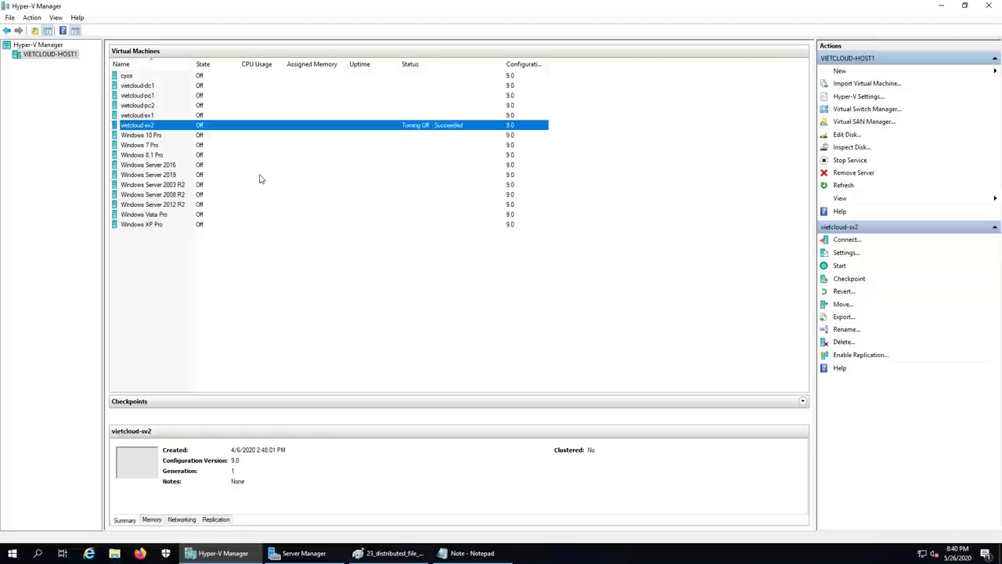
# - Revert vietcloud-dc1 to its checkpoint and start it
pyautogui.click(142, 87)
pyautogui.rightClick(142, 86)
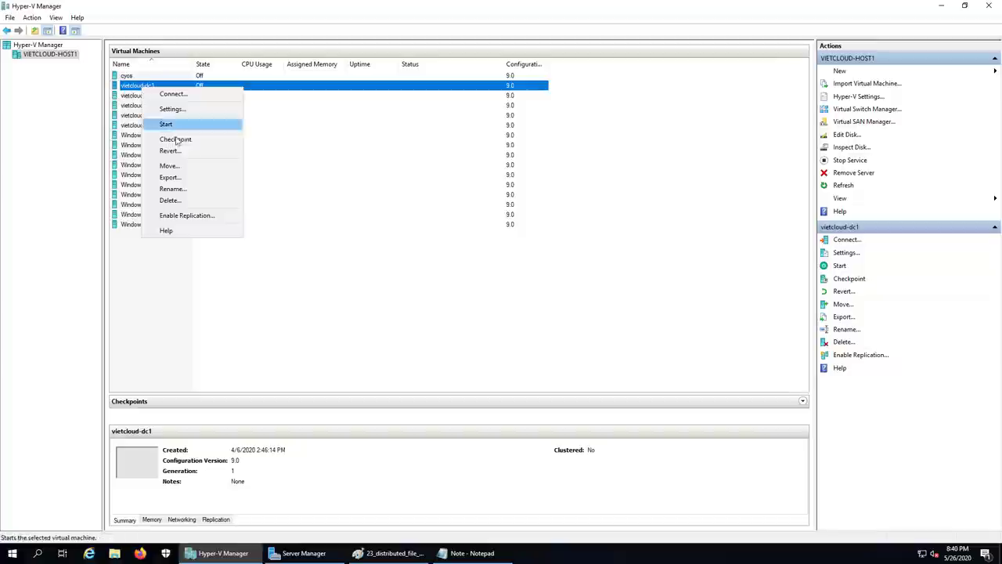
pyautogui.click(169, 151)
pyautogui.click(515, 283)
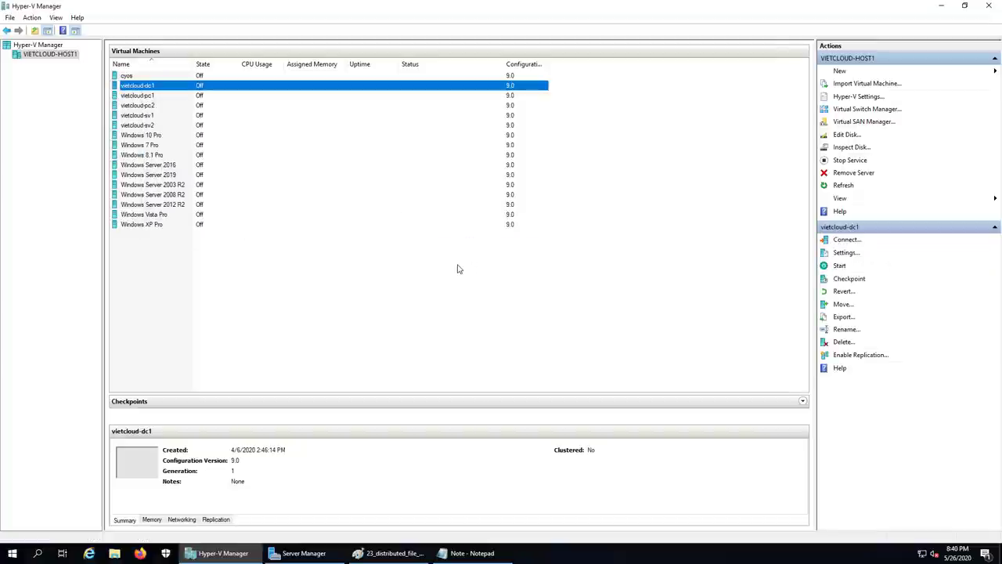
pyautogui.rightClick(165, 91)
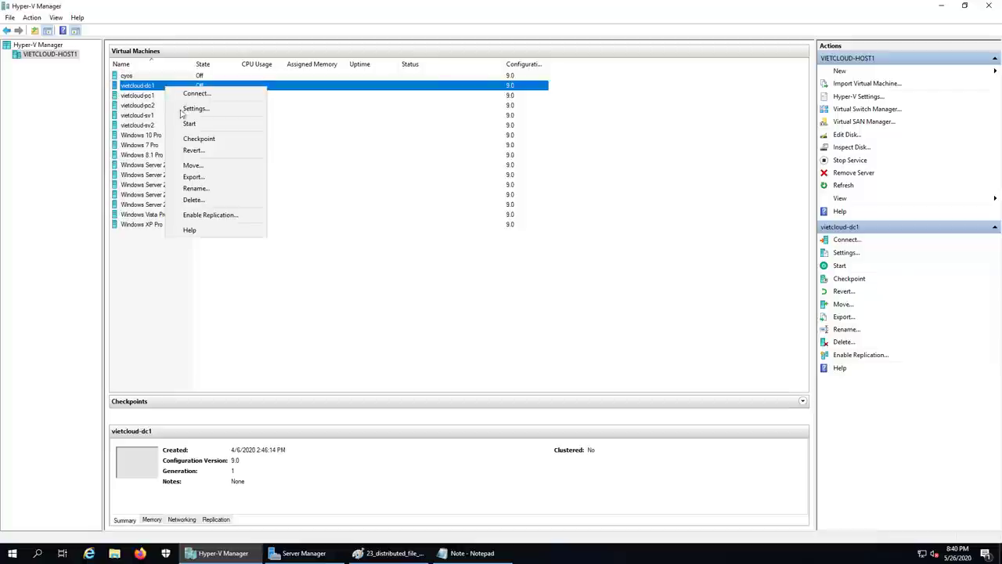
pyautogui.click(185, 124)
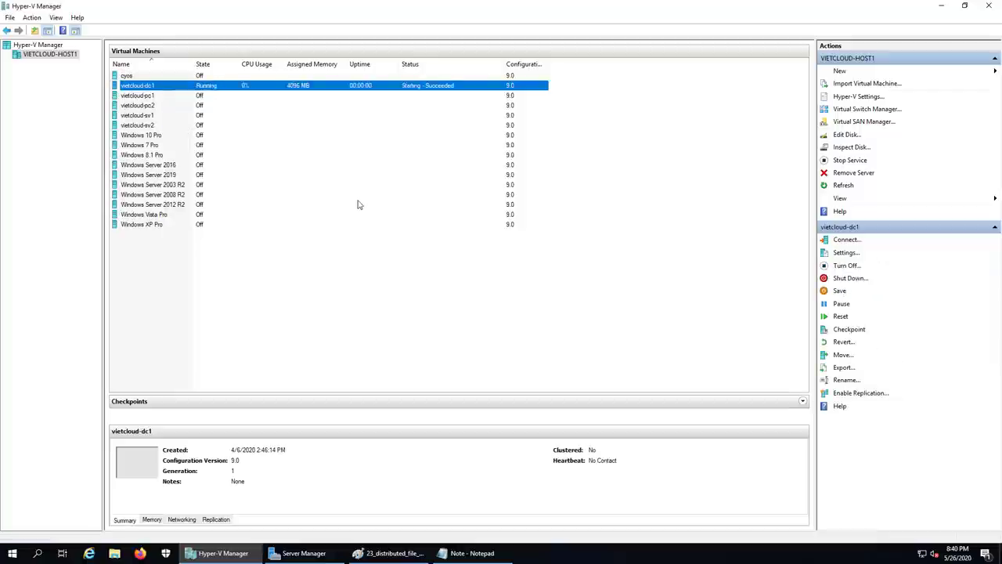
# - Revert vietcloud-sv1 to its checkpoint and start it
pyautogui.click(389, 552)
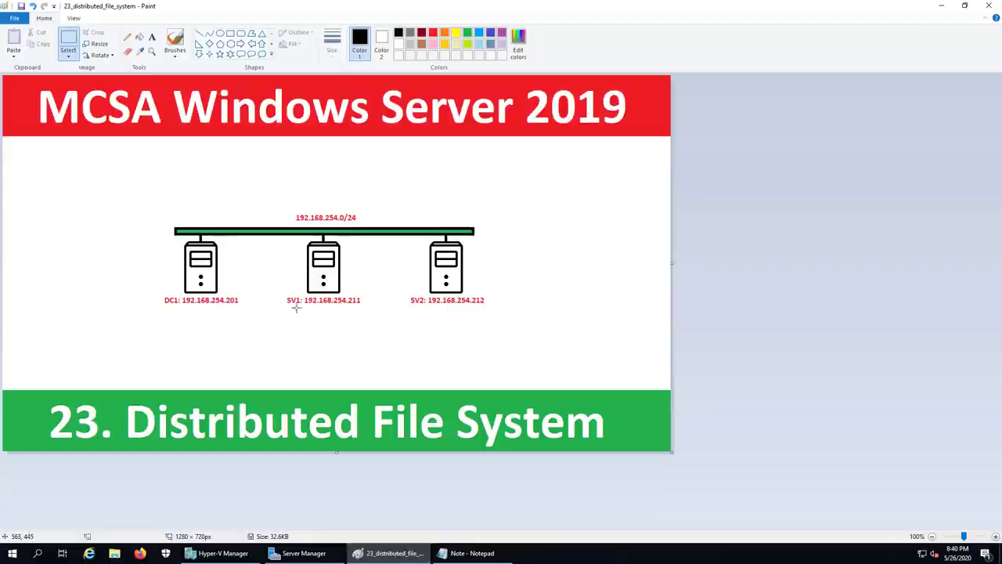
pyautogui.click(219, 553)
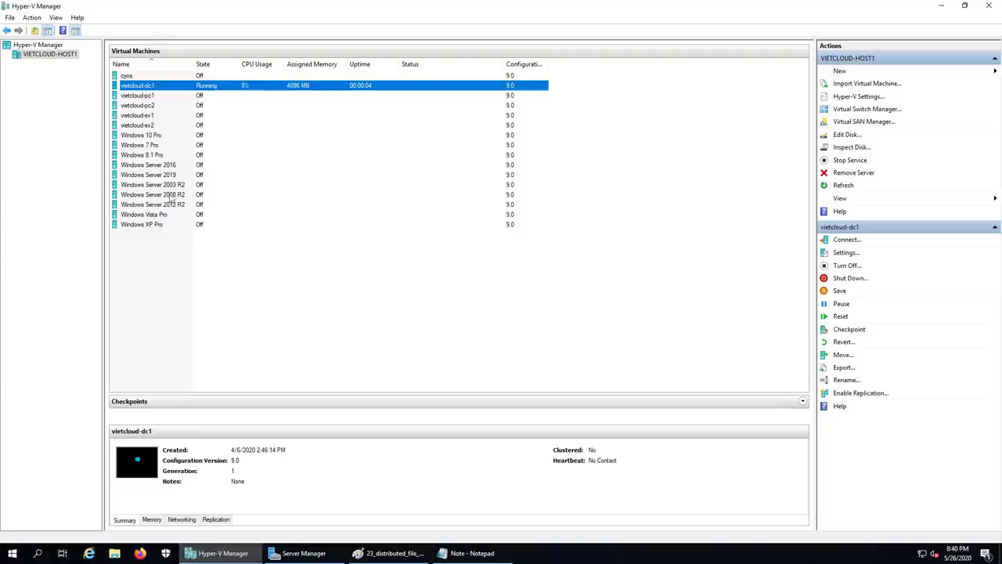
pyautogui.click(147, 116)
pyautogui.rightClick(147, 116)
pyautogui.click(195, 183)
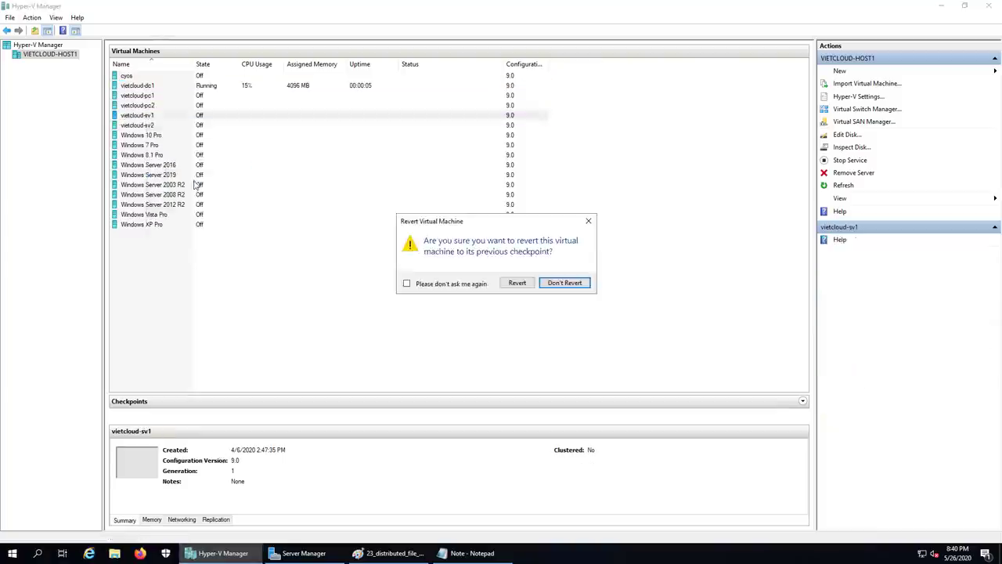
pyautogui.click(517, 282)
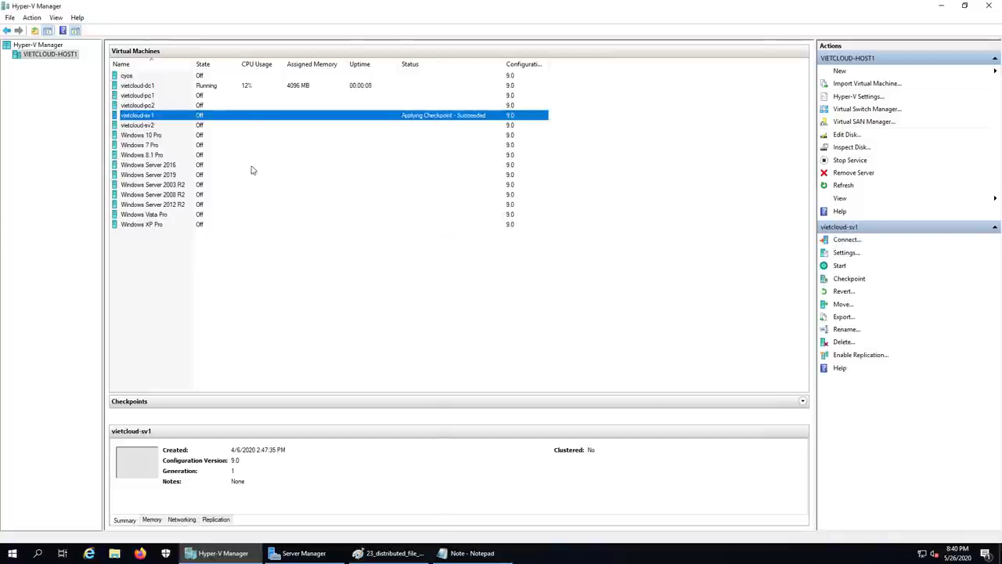
pyautogui.rightClick(145, 116)
pyautogui.click(180, 162)
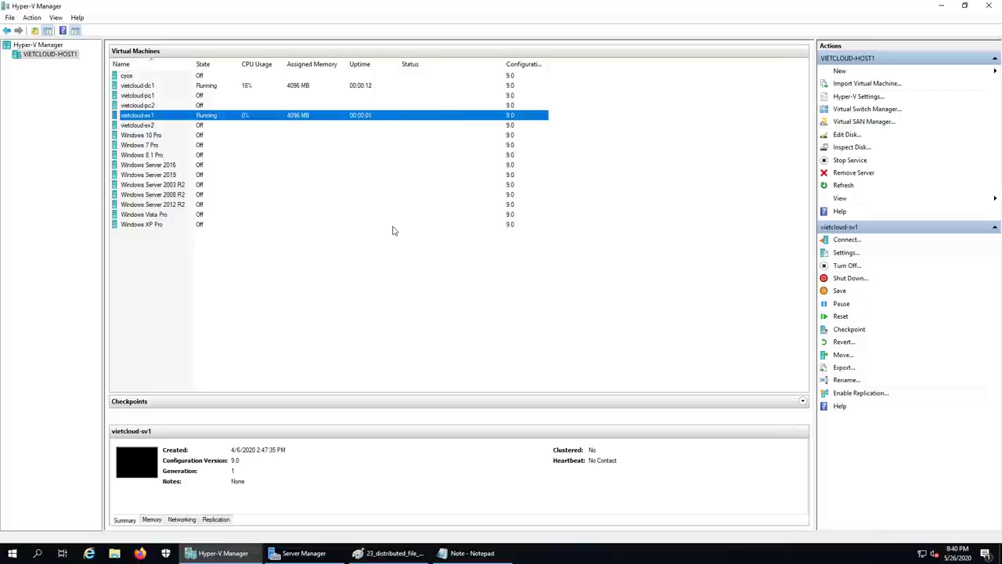
# - Revert vietcloud-sv2 to its checkpoint and start it
pyautogui.click(143, 127)
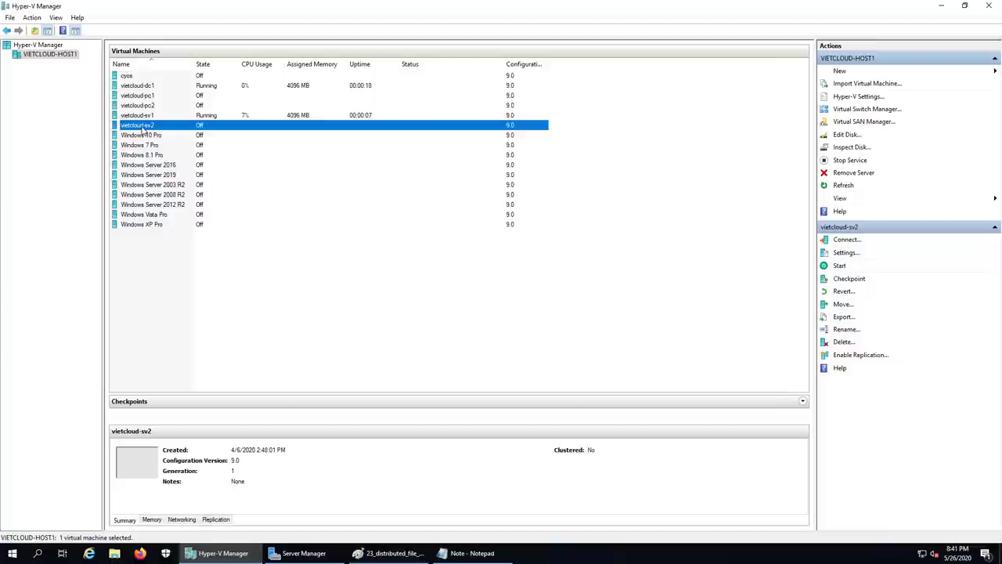
pyautogui.rightClick(143, 126)
pyautogui.click(166, 190)
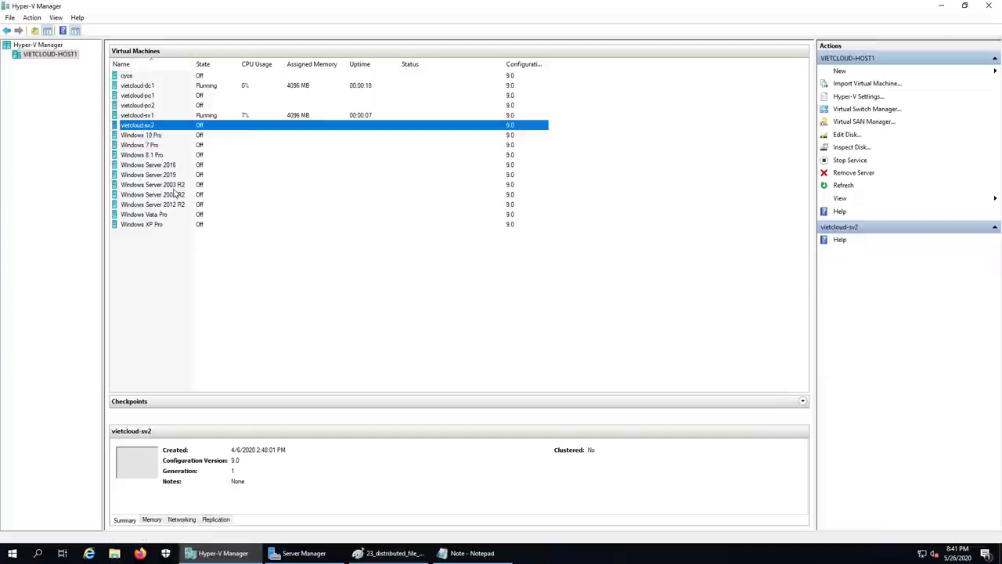
pyautogui.click(507, 286)
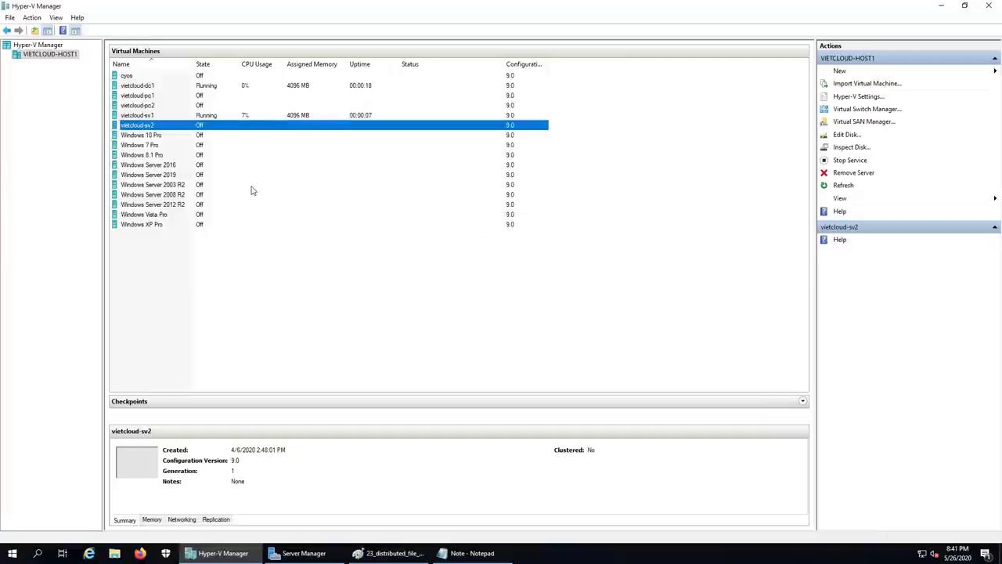
pyautogui.rightClick(147, 128)
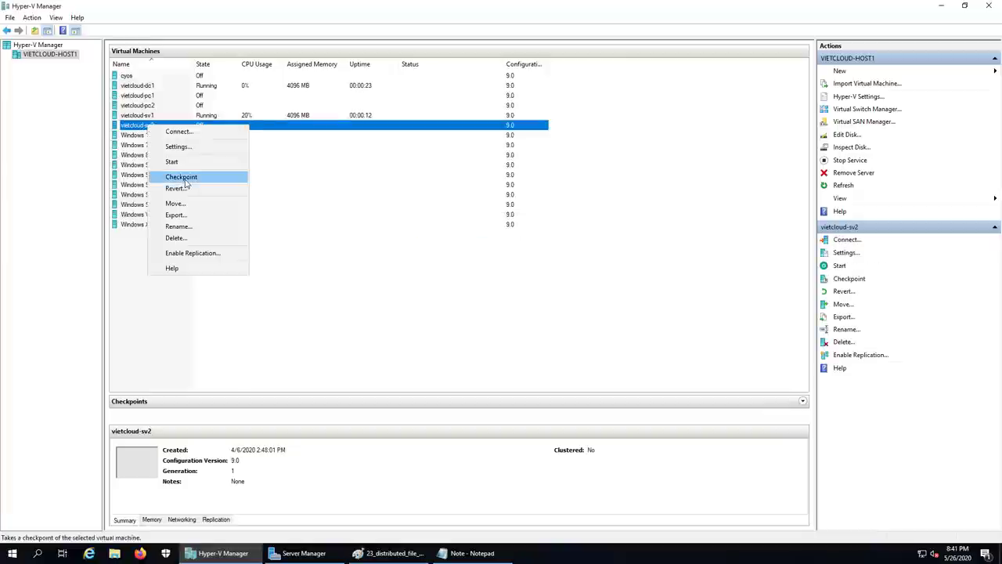
pyautogui.click(166, 160)
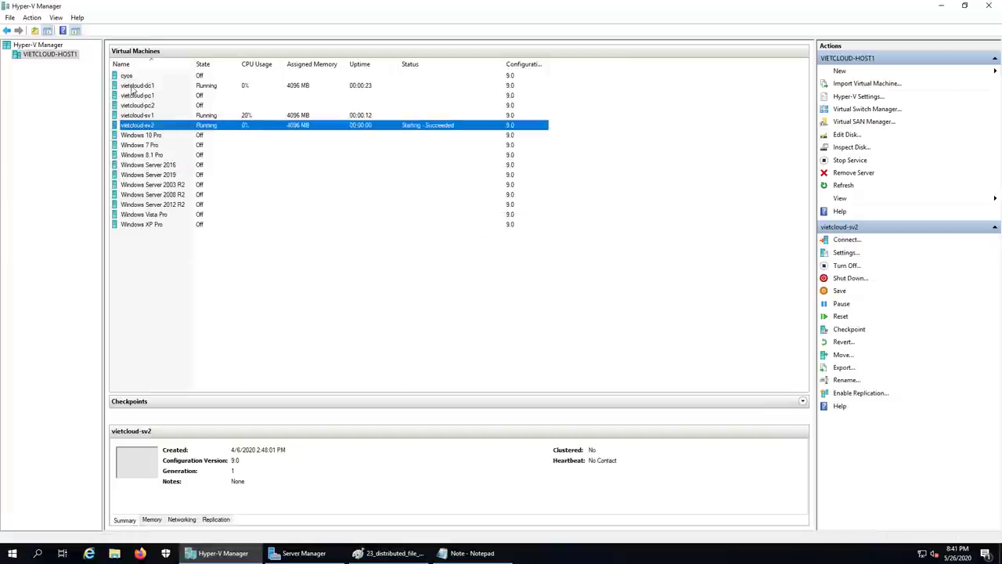
# - Check the status of vietcloud-dc1, vietcloud-sv1 and vietcloud-sv2
pyautogui.click(133, 86)
pyautogui.click(142, 116)
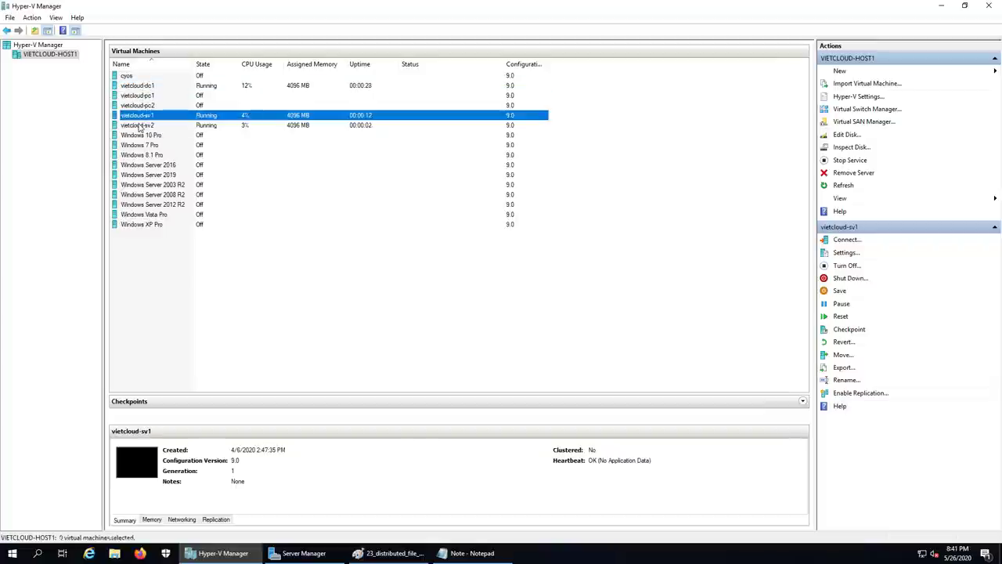
pyautogui.click(143, 125)
pyautogui.click(140, 85)
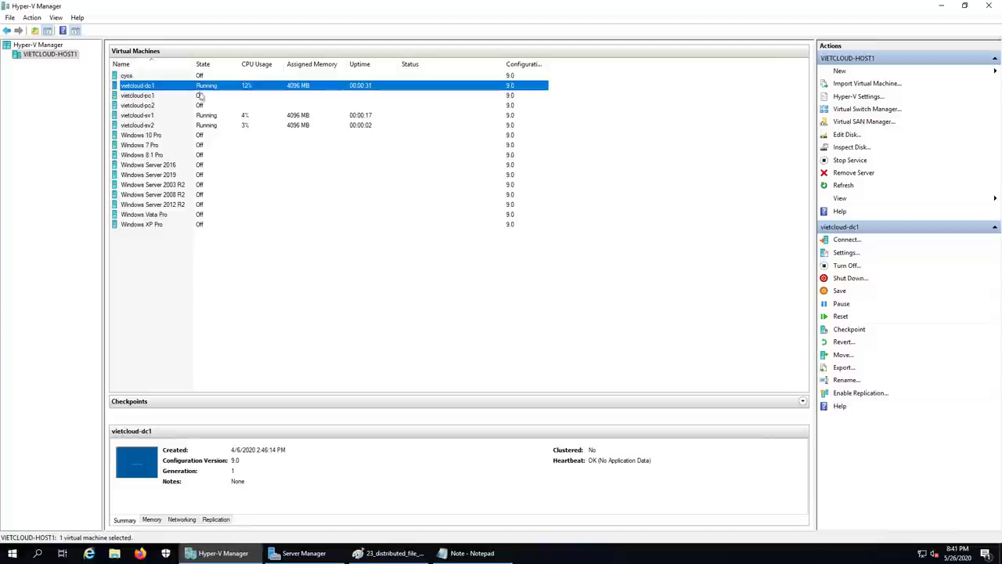
# - Open consoles to dc1 and sv1, then sign in to sv1 as Administrator
pyautogui.doubleClick(175, 88)
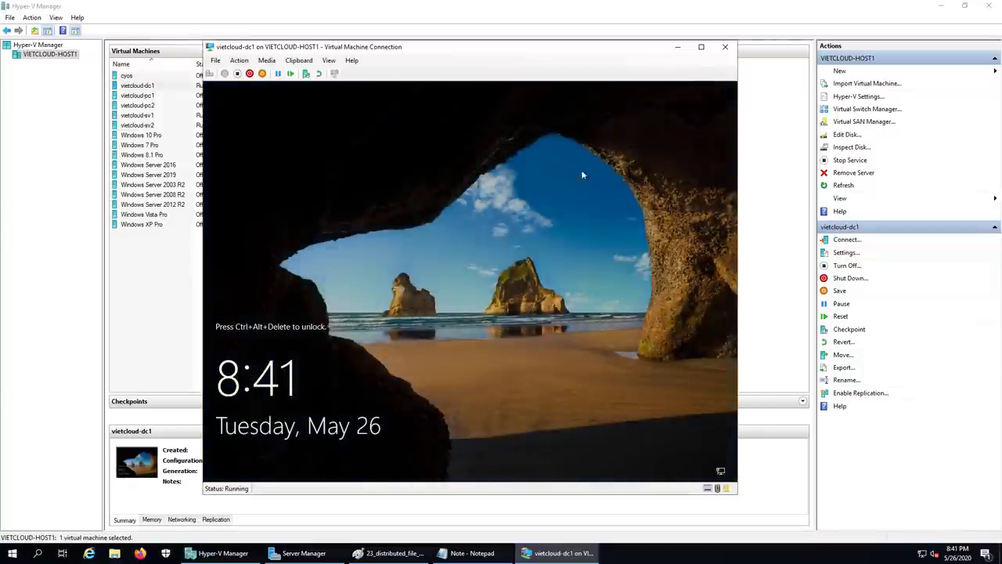
pyautogui.click(678, 47)
pyautogui.click(141, 116)
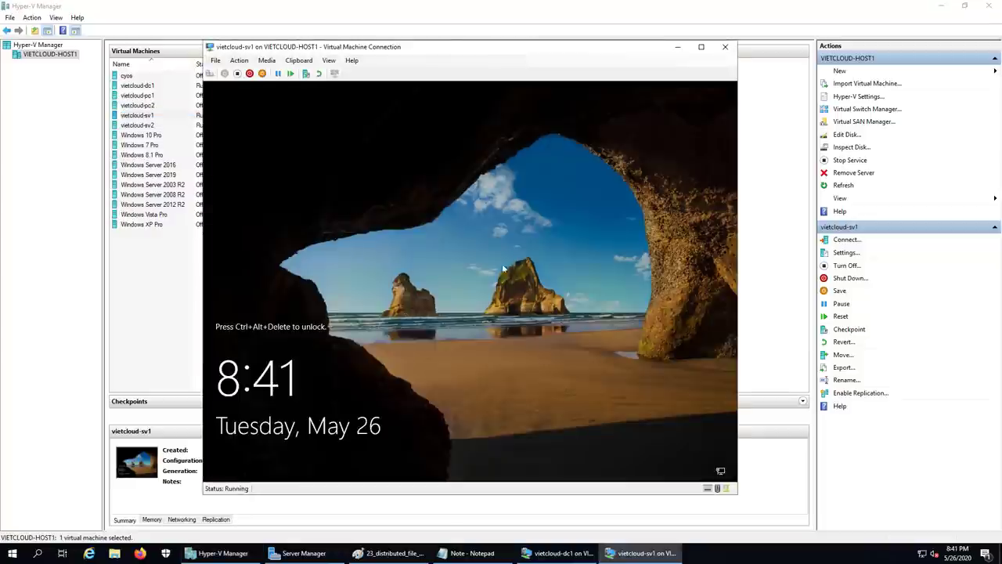
pyautogui.click(210, 74)
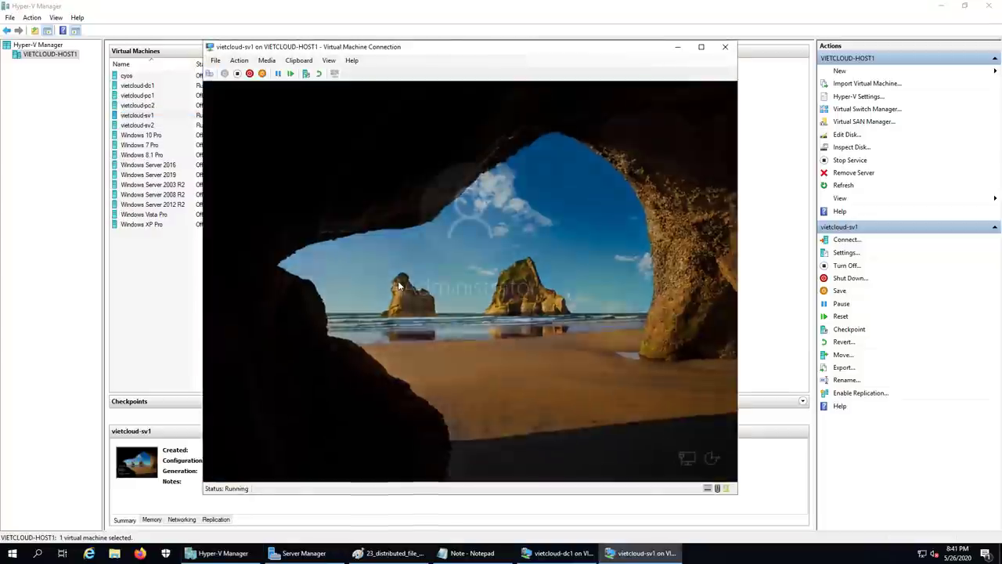
pyautogui.write('••••••••')
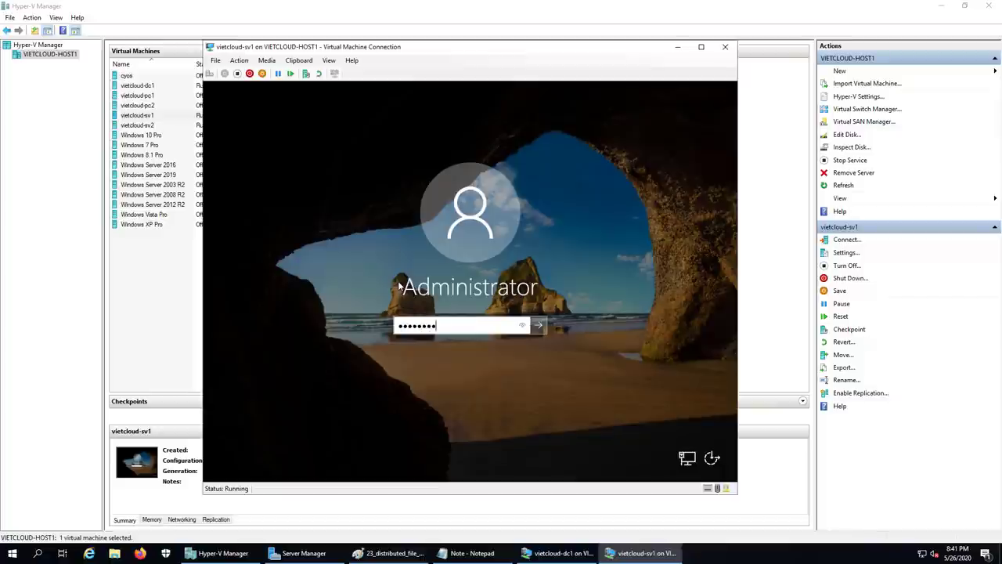
pyautogui.press('Return')
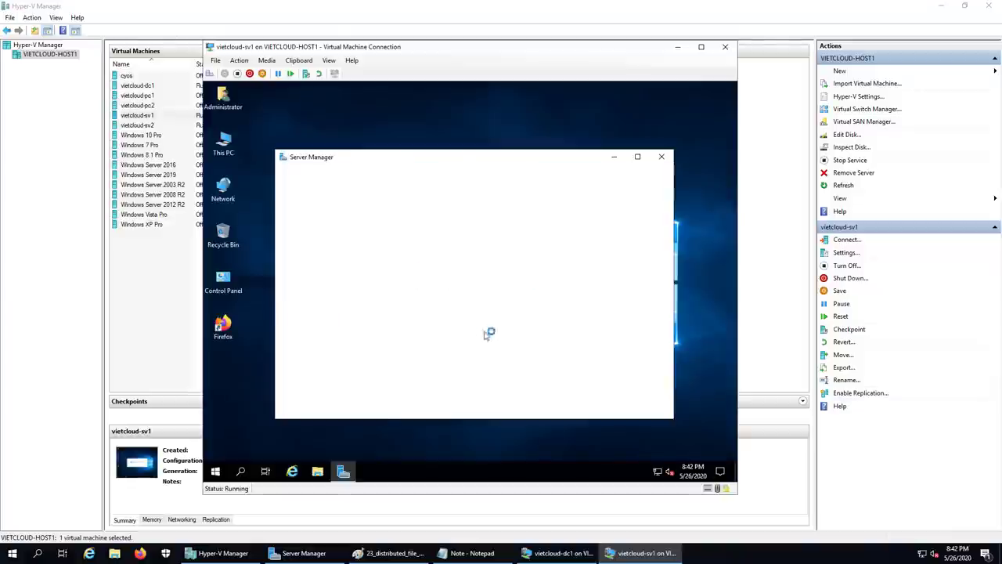
# - On sv1, run ncpa.cpl from the Run dialog to open Network Connections
pyautogui.rightClick(215, 470)
pyautogui.click(249, 419)
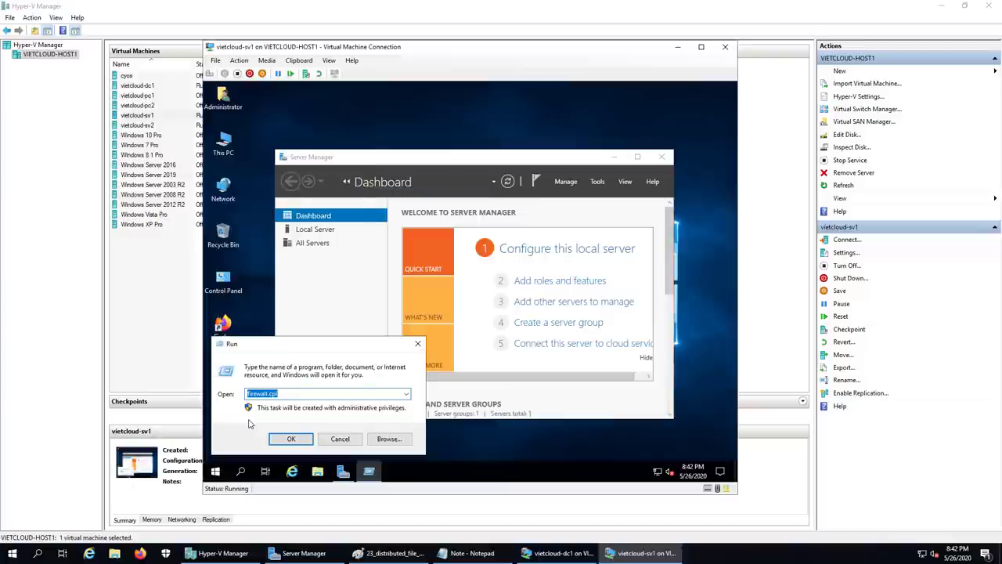
pyautogui.write('ncpa.cpl')
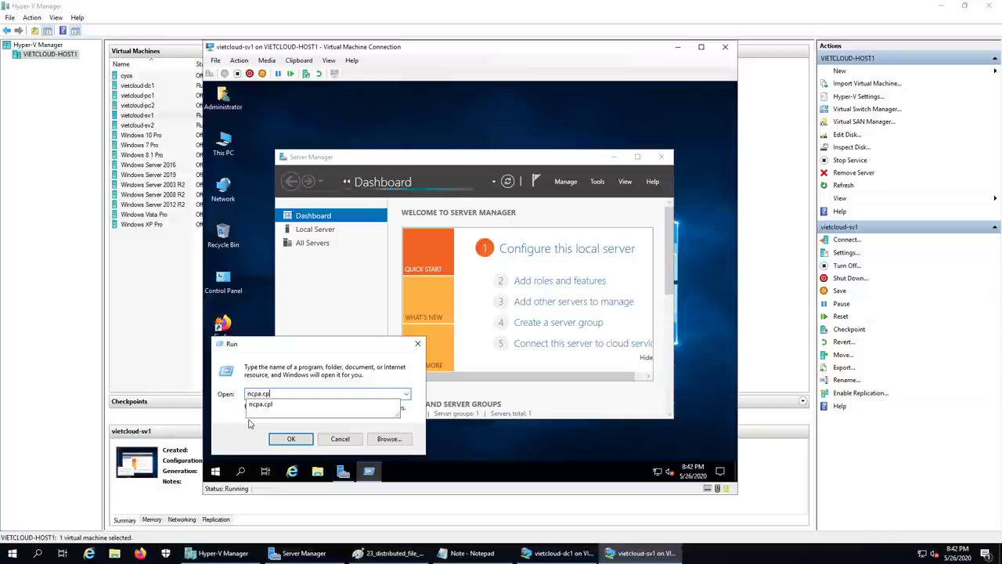
pyautogui.press('Return')
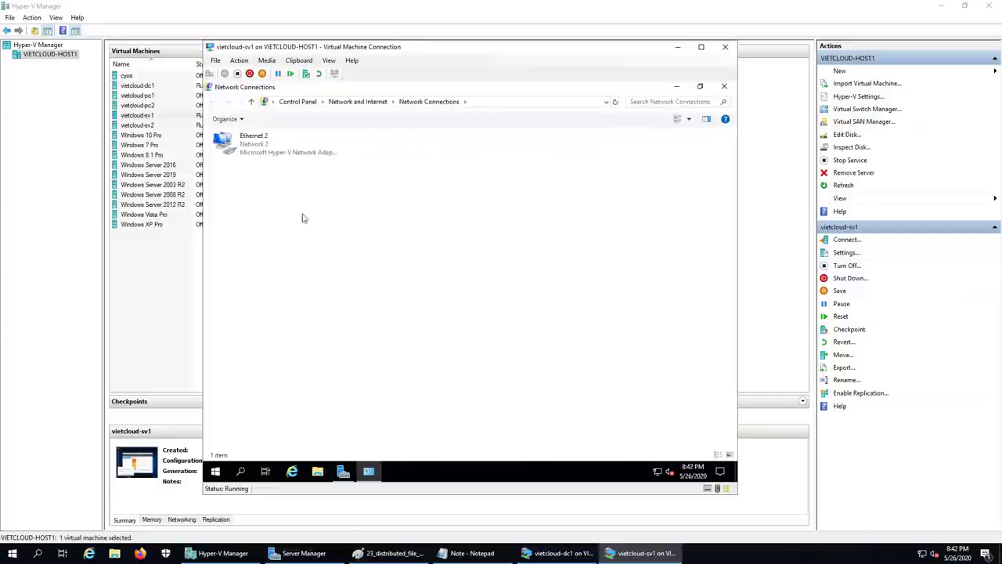
# - Set Ethernet 2's preferred DNS to 192.168.254.201 and close the network windows
pyautogui.doubleClick(259, 151)
pyautogui.click(409, 361)
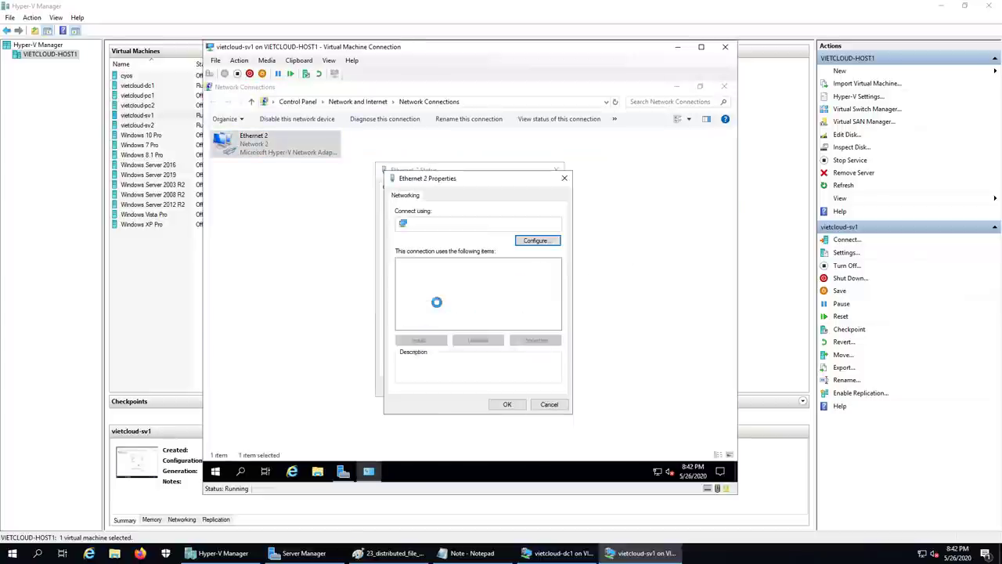
pyautogui.doubleClick(453, 290)
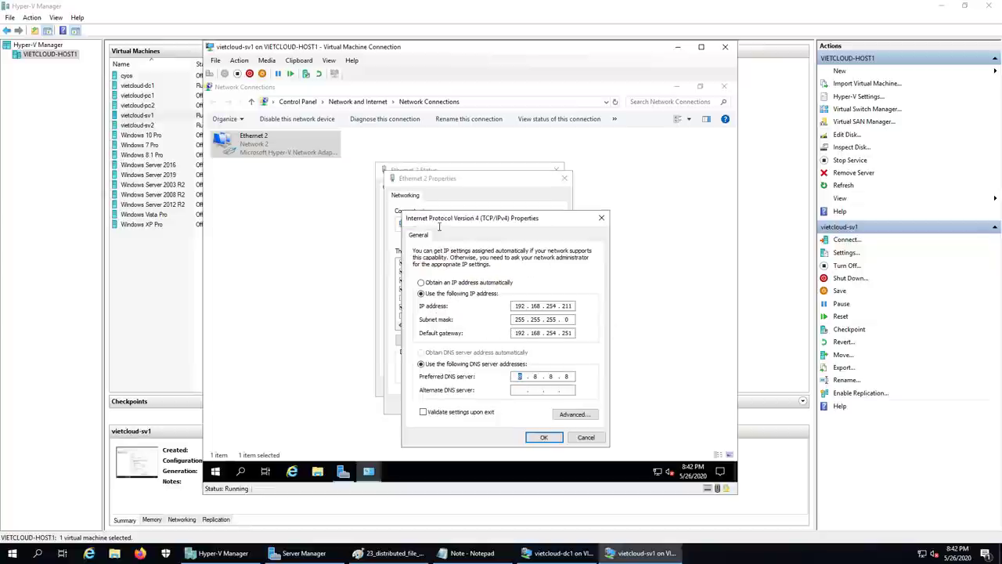
pyautogui.write('21')
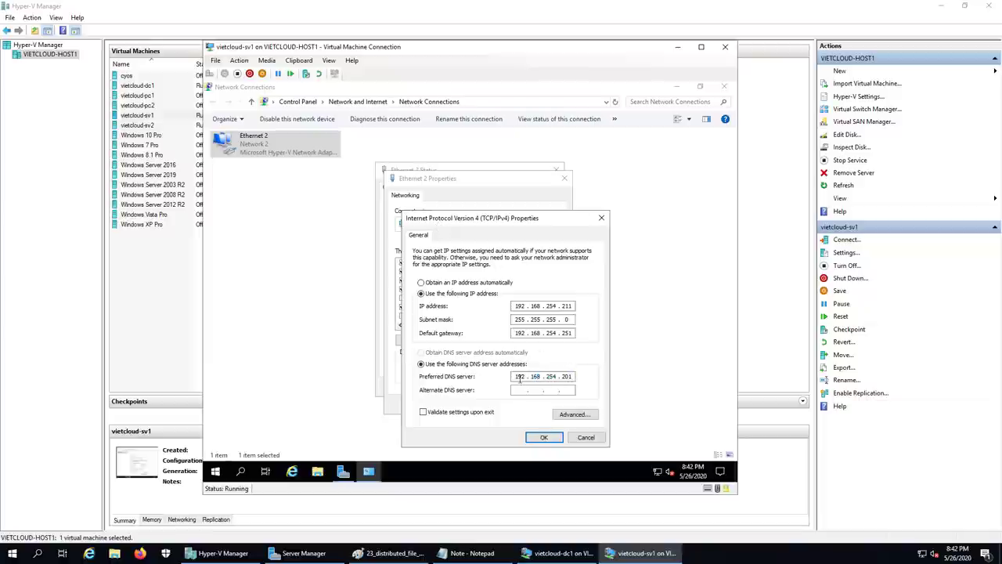
pyautogui.click(543, 437)
pyautogui.click(510, 405)
pyautogui.click(540, 387)
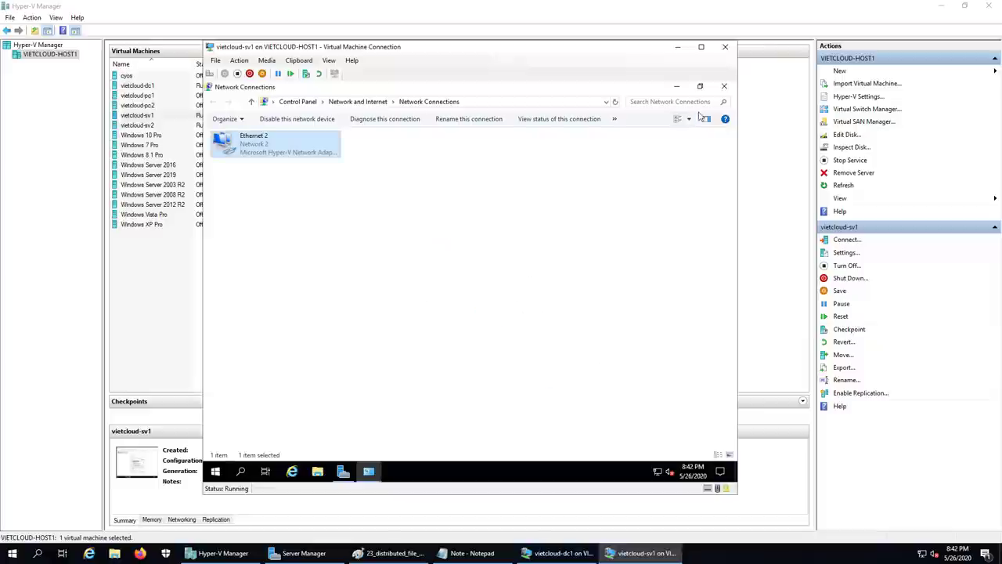
pyautogui.click(724, 86)
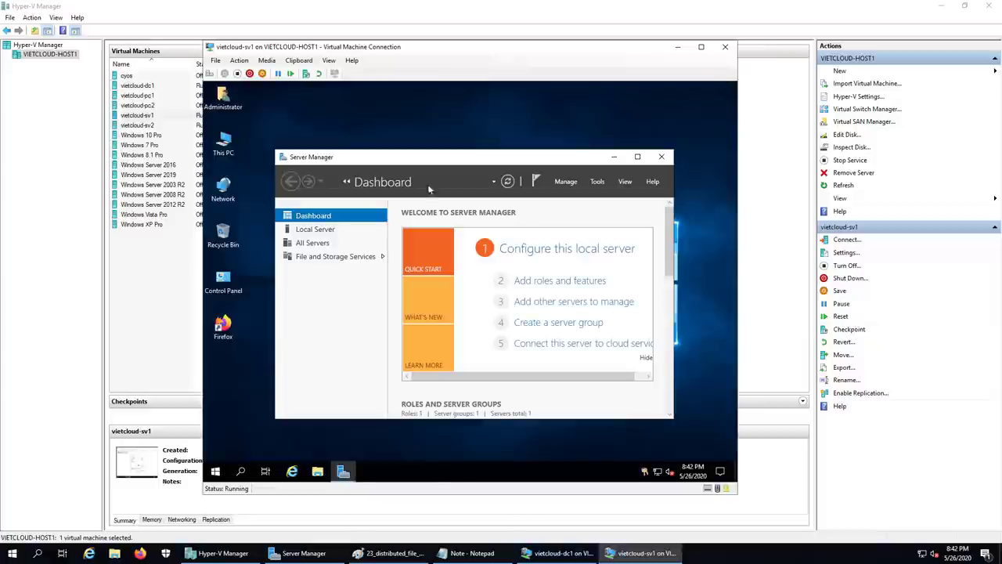
# - In sv1's System Properties, change membership to the domain vietcloud.vn
pyautogui.rightClick(223, 145)
pyautogui.click(258, 268)
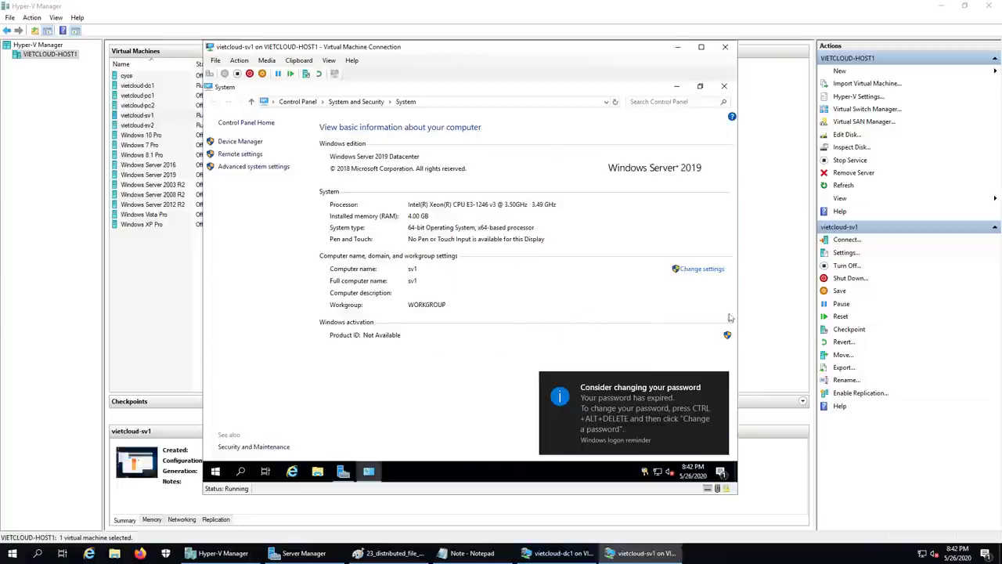
pyautogui.click(692, 270)
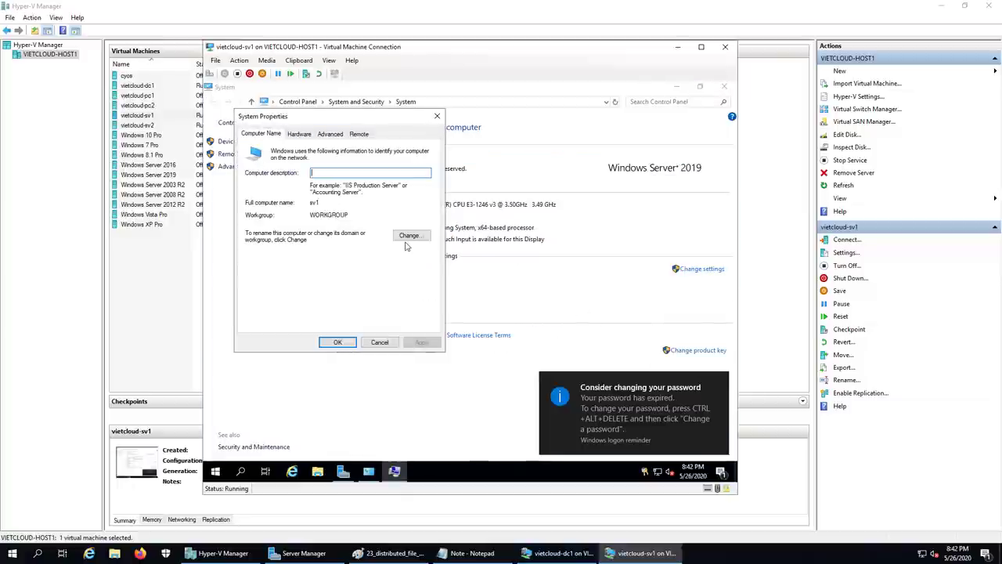
pyautogui.click(407, 238)
pyautogui.click(267, 258)
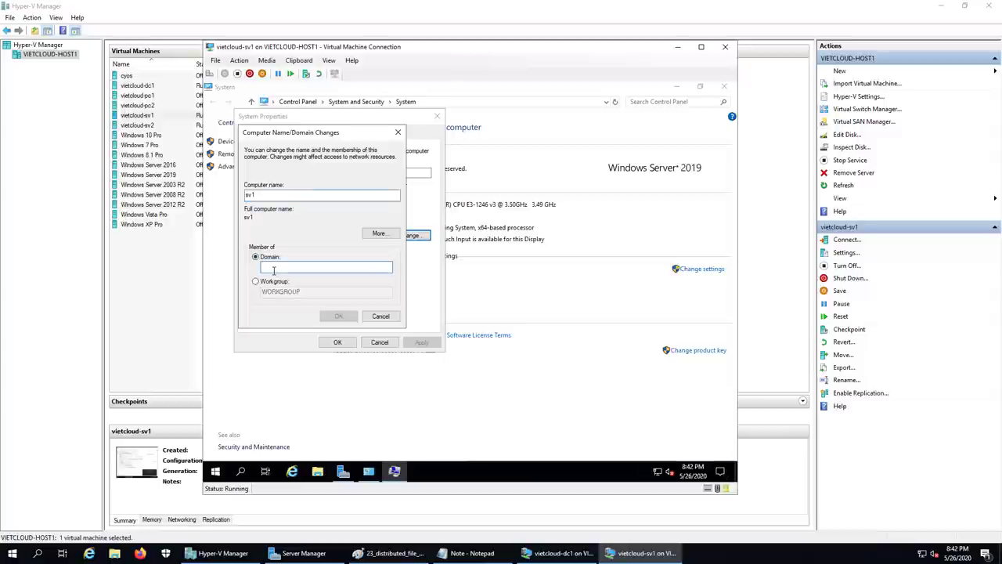
pyautogui.write('vietcloud.vn')
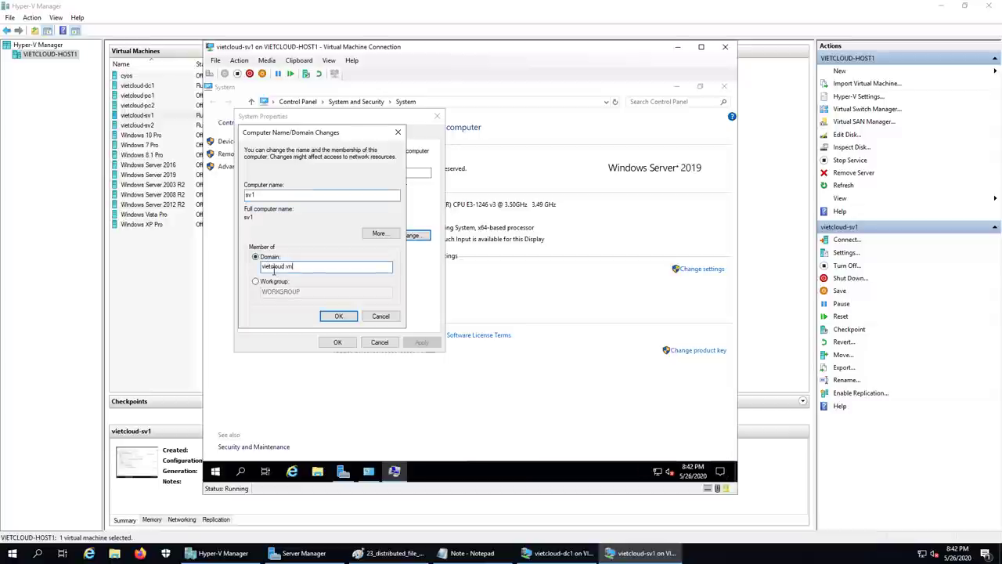
pyautogui.press('Return')
# - Authenticate as domain administrator, restart sv1 now, and minimize its console
pyautogui.write('a')
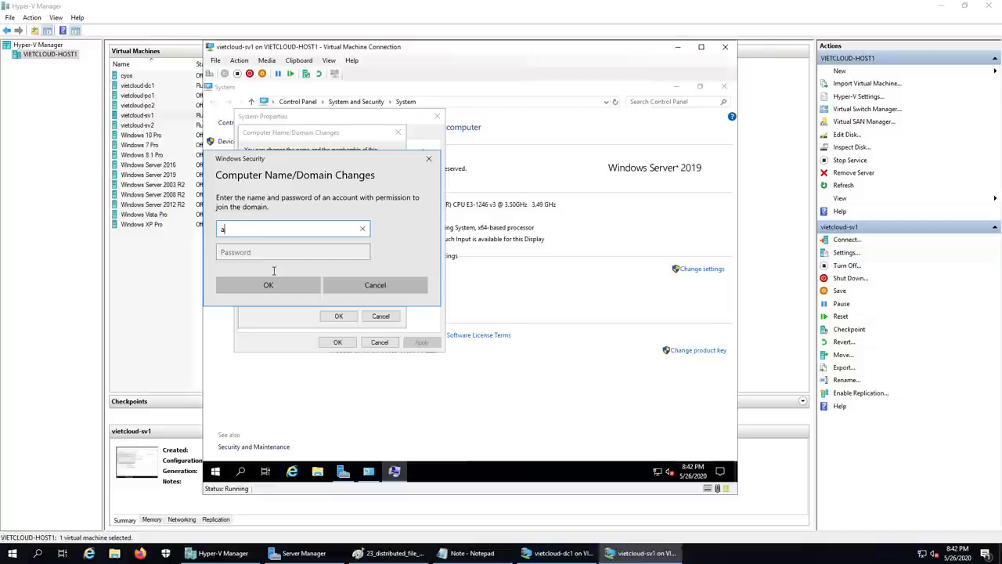
pyautogui.write('dministrator')
pyautogui.press('Tab')
pyautogui.write('P@')
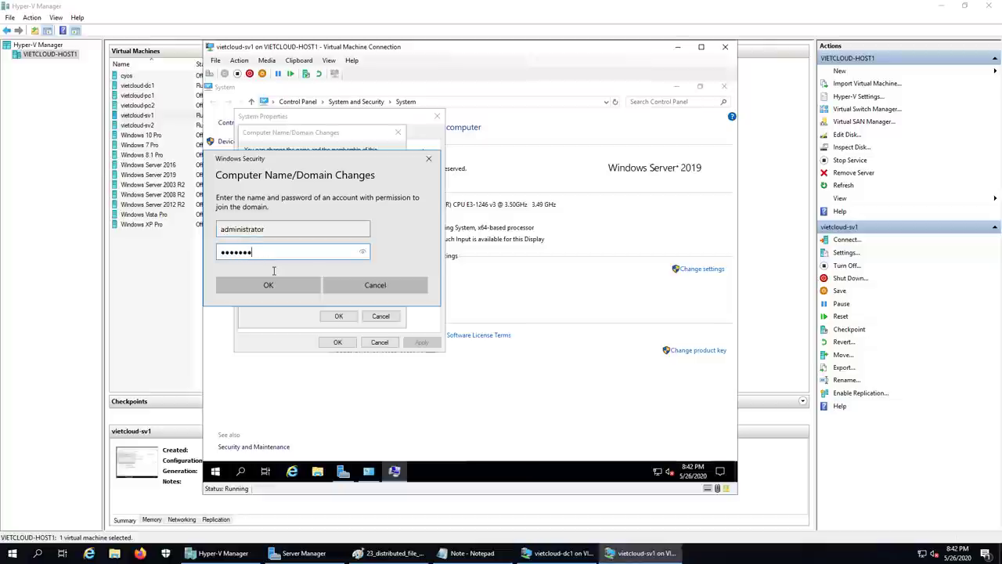
pyautogui.press('Return')
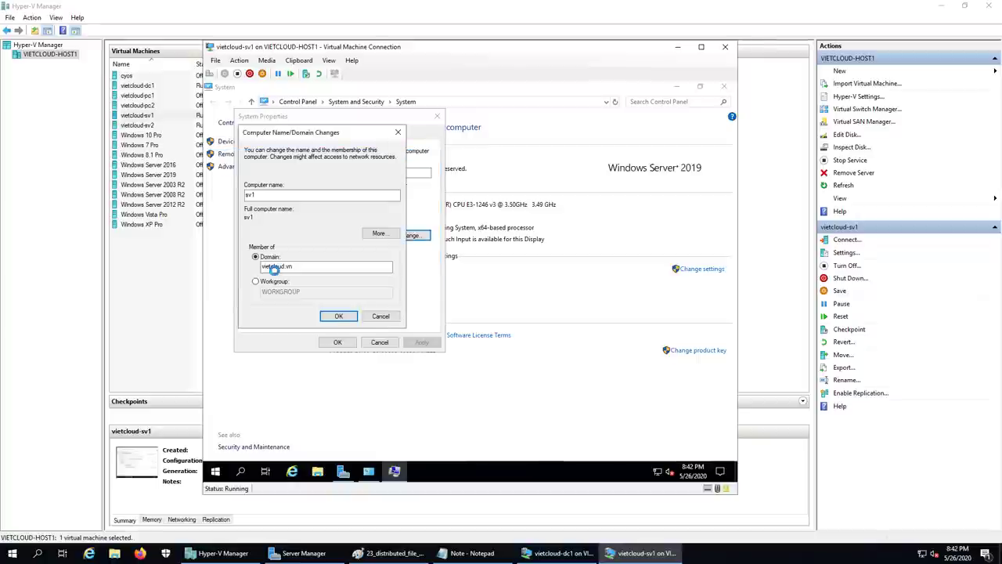
pyautogui.click(520, 315)
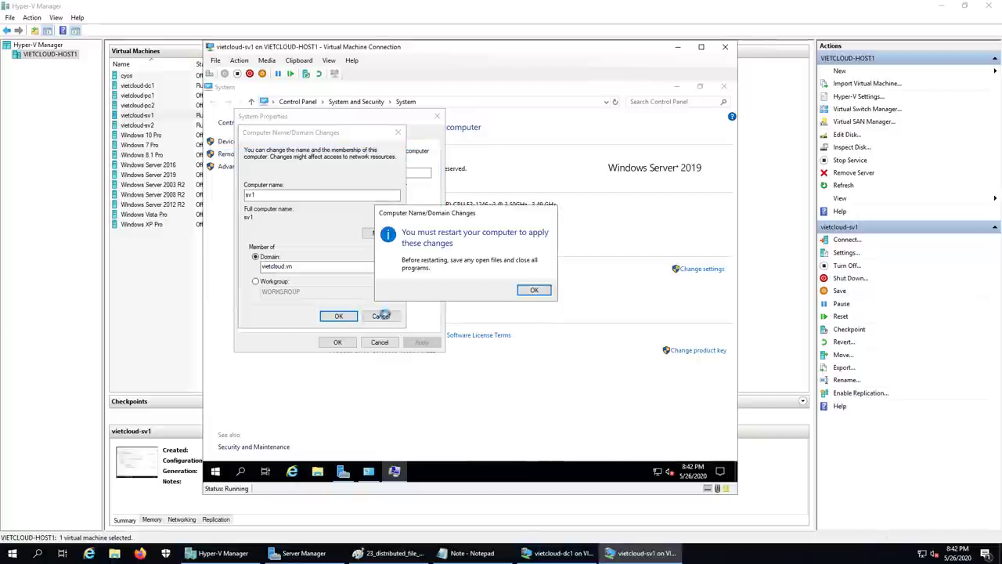
pyautogui.click(532, 291)
pyautogui.click(337, 342)
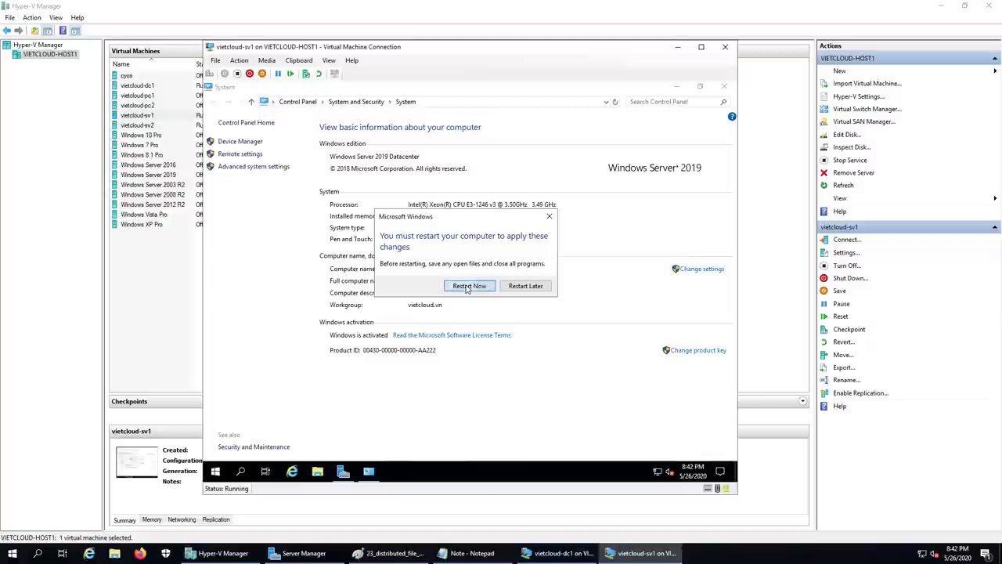
pyautogui.click(470, 285)
pyautogui.click(677, 46)
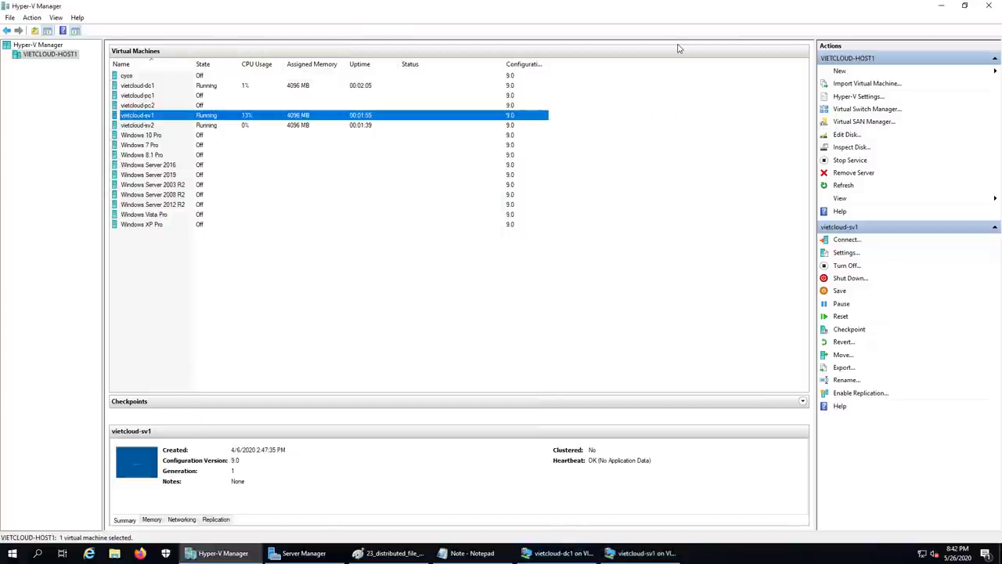
# - Open a console to vietcloud-sv2 and sign in as Administrator
pyautogui.doubleClick(146, 126)
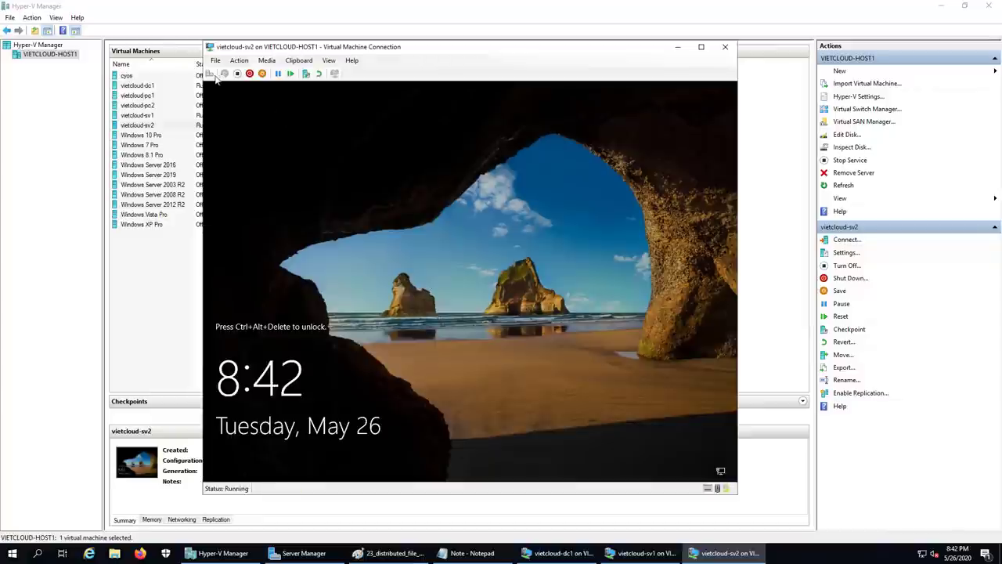
pyautogui.click(225, 73)
pyautogui.write('•••••••••••')
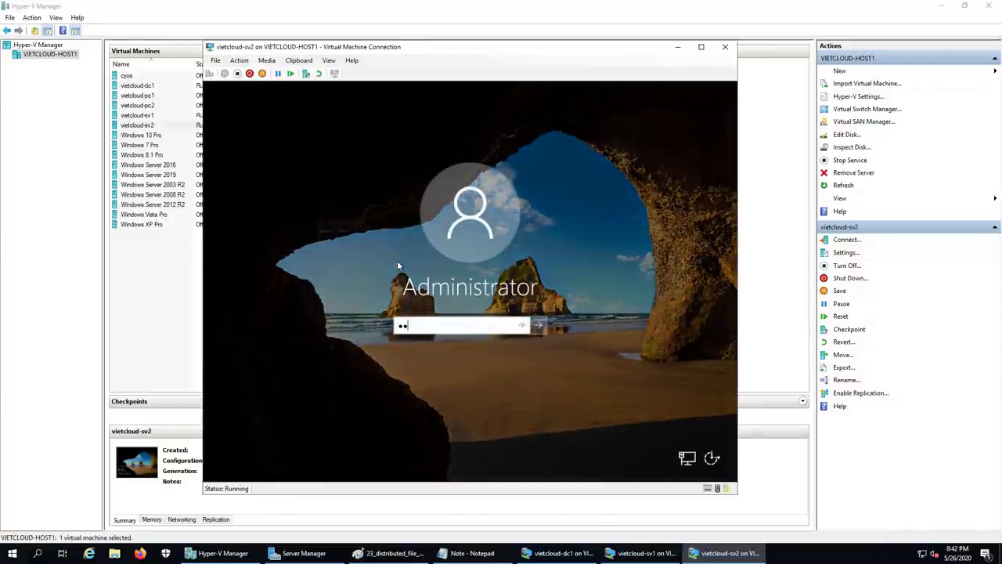
pyautogui.press('Return')
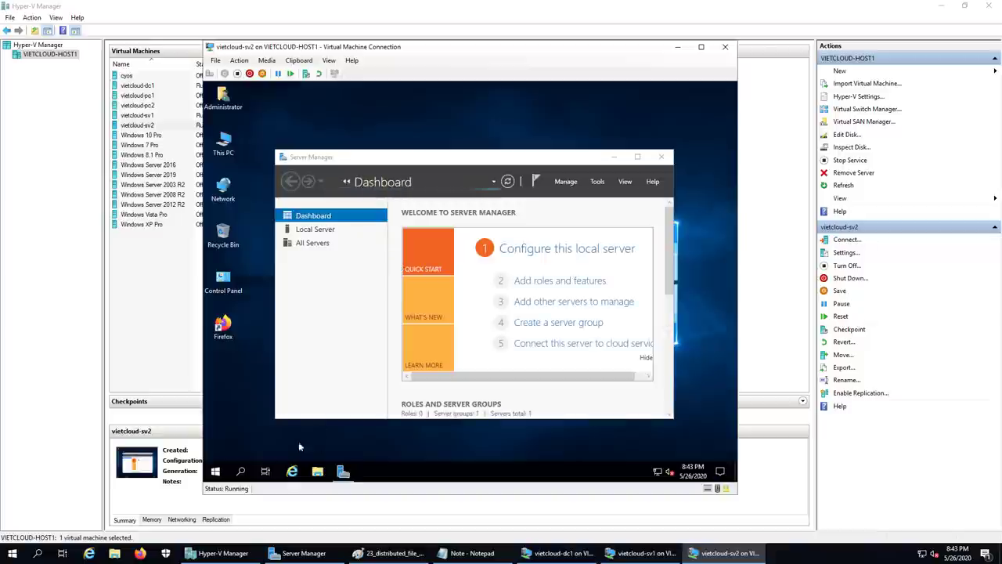
# - Run ncpa.cpl from the Win+X Run prompt on sv2
pyautogui.rightClick(215, 471)
pyautogui.click(254, 418)
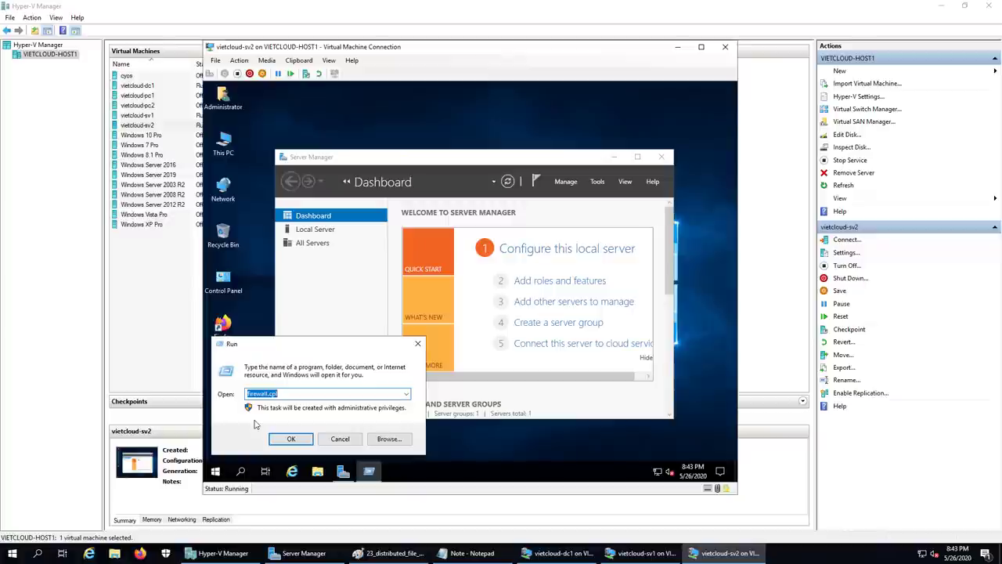
pyautogui.write('ncpa.cpl')
pyautogui.press('Return')
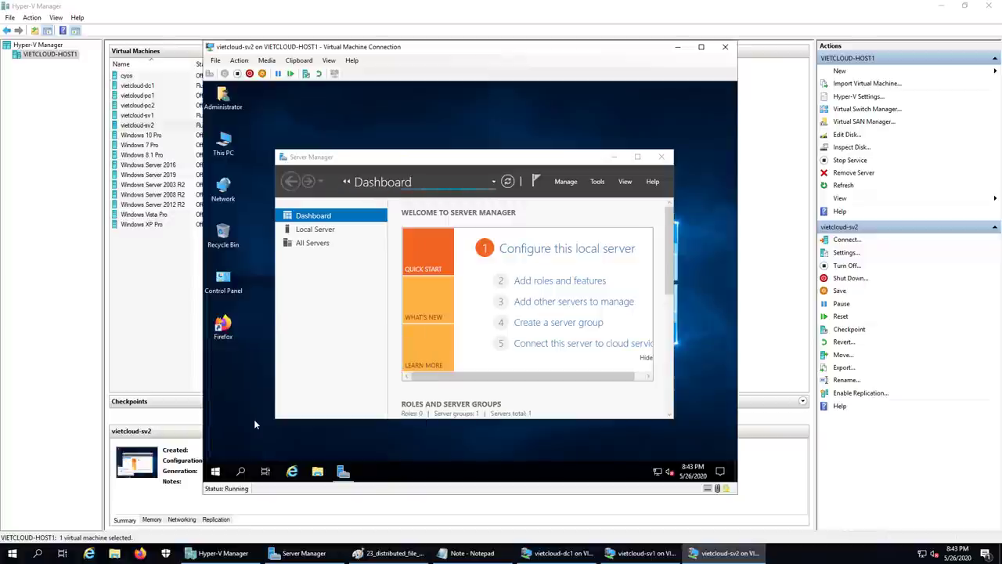
# - Enter 192.168.254.201 as Ethernet 2's preferred DNS, fixing an invalid entry, then close the windows
pyautogui.doubleClick(252, 143)
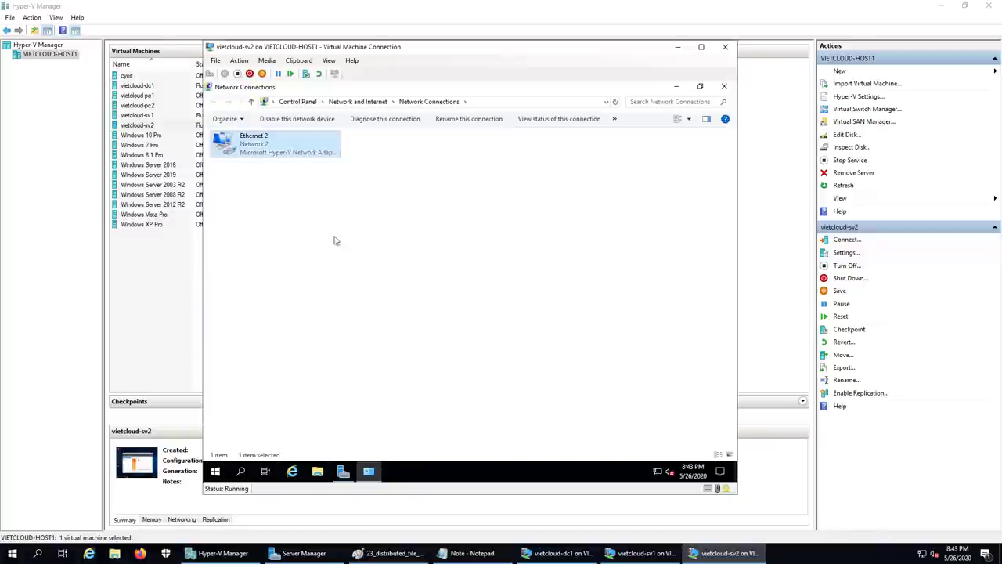
pyautogui.click(409, 357)
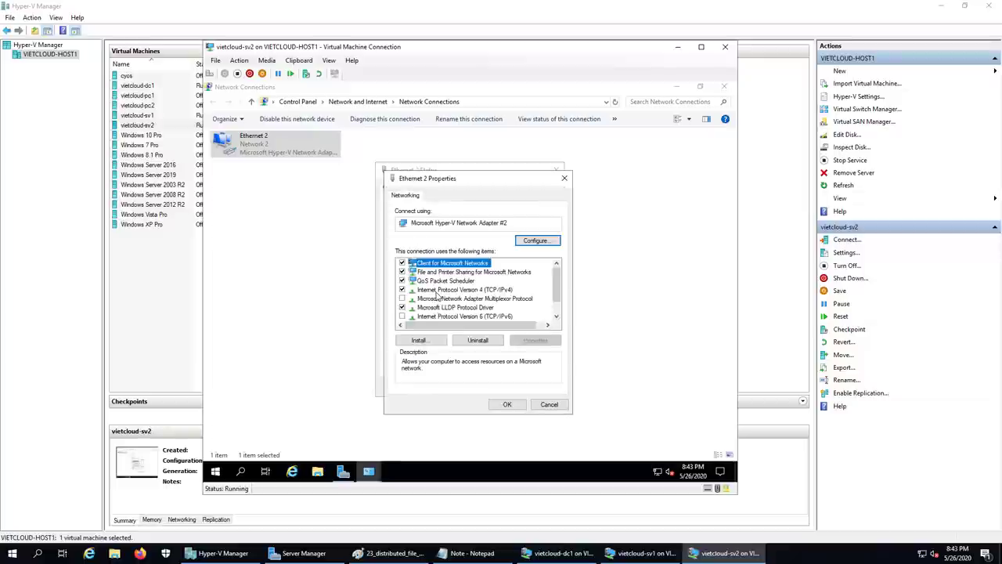
pyautogui.doubleClick(435, 295)
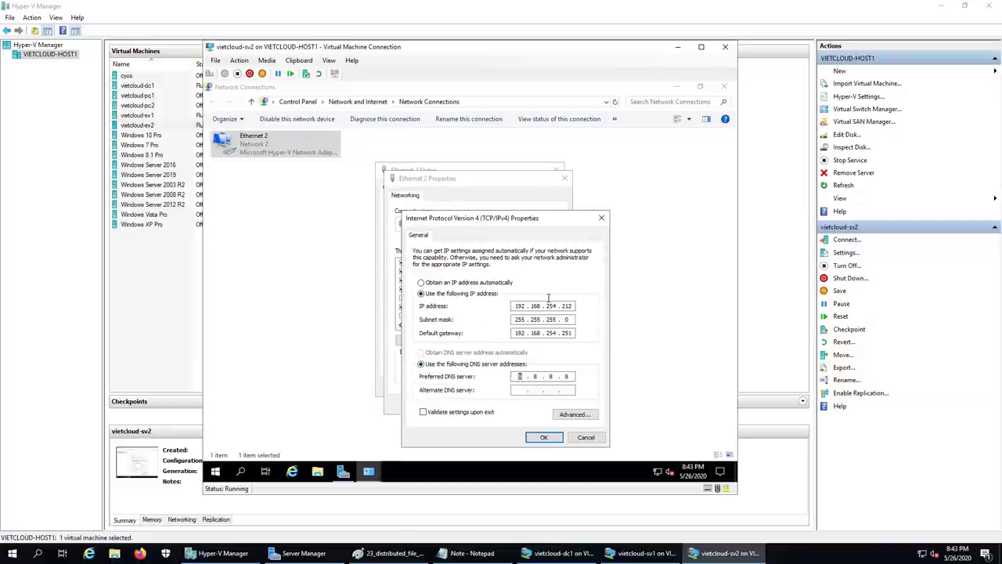
pyautogui.write('57')
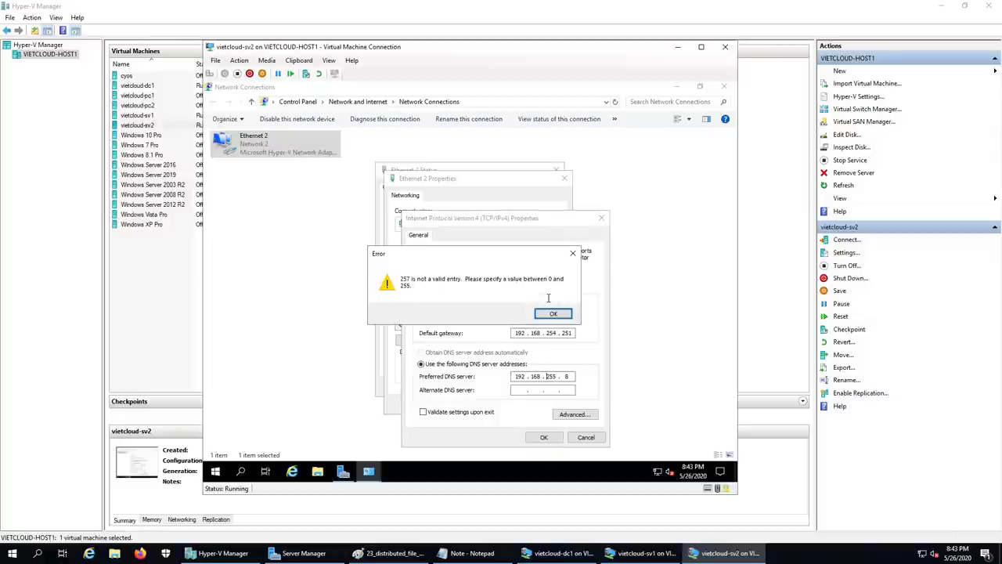
pyautogui.click(554, 313)
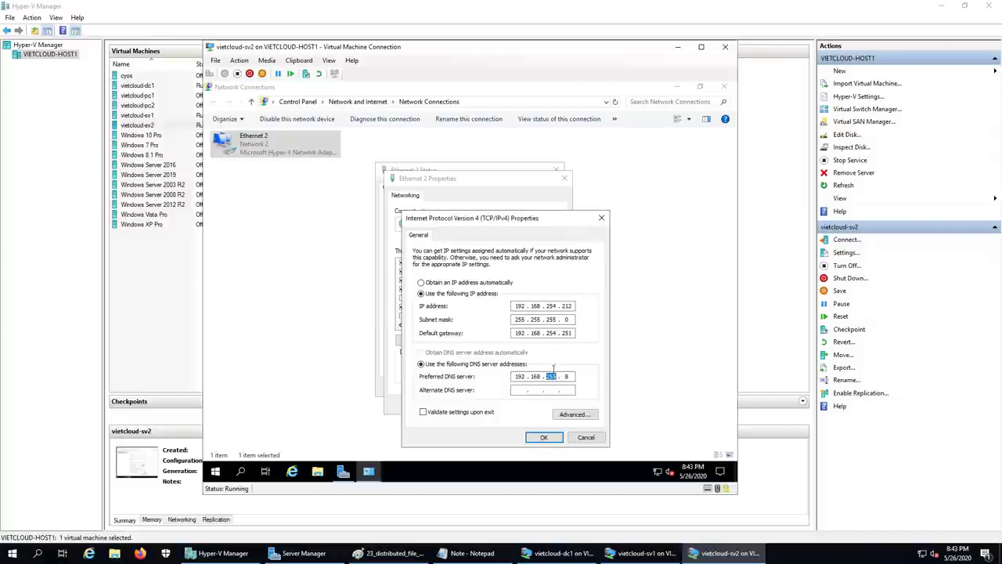
pyautogui.write('254201')
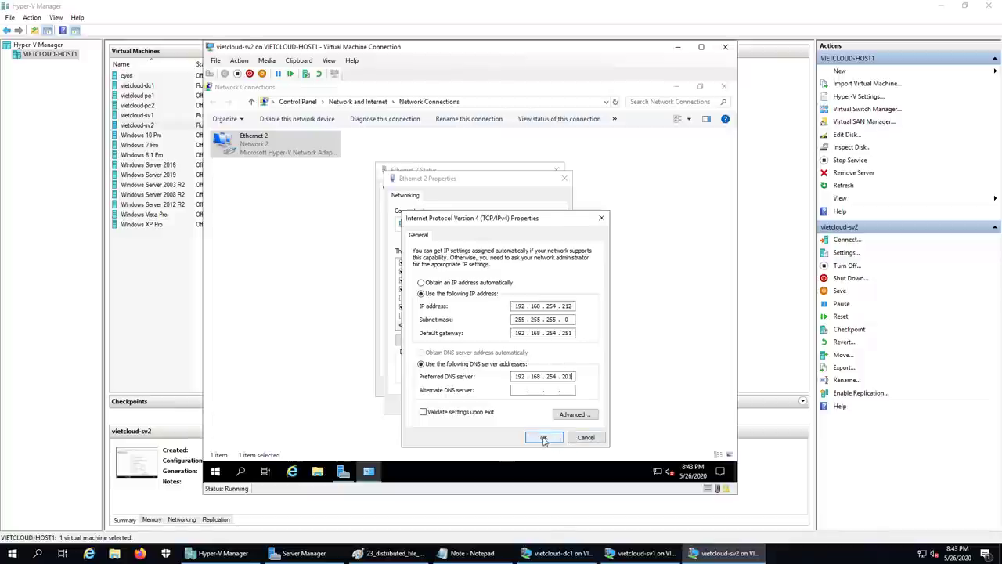
pyautogui.click(543, 437)
pyautogui.click(507, 404)
pyautogui.click(541, 386)
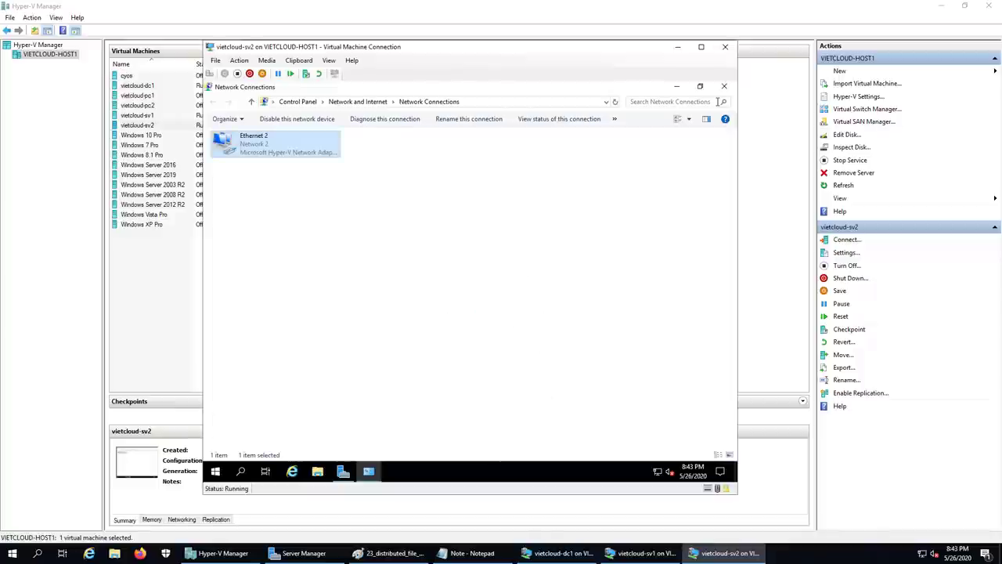
pyautogui.click(722, 87)
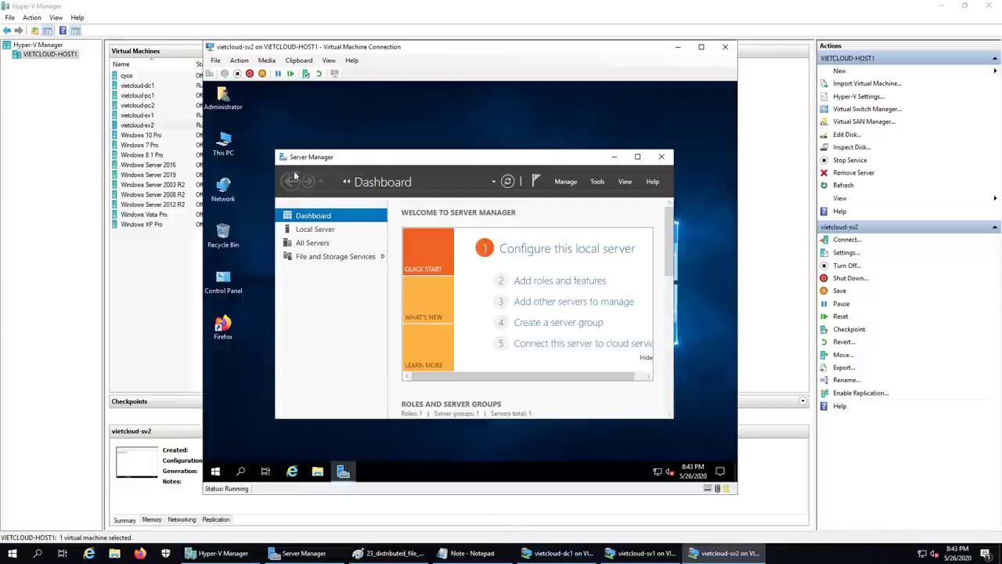
# - In sv2's System Properties, change membership to the domain vietcloud.vn
pyautogui.rightClick(224, 144)
pyautogui.click(313, 268)
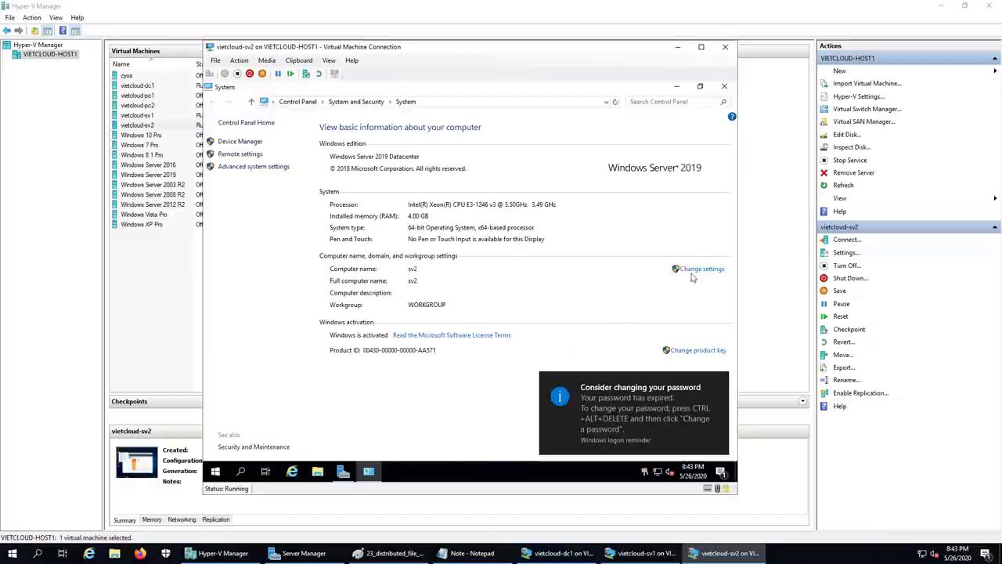
pyautogui.click(696, 273)
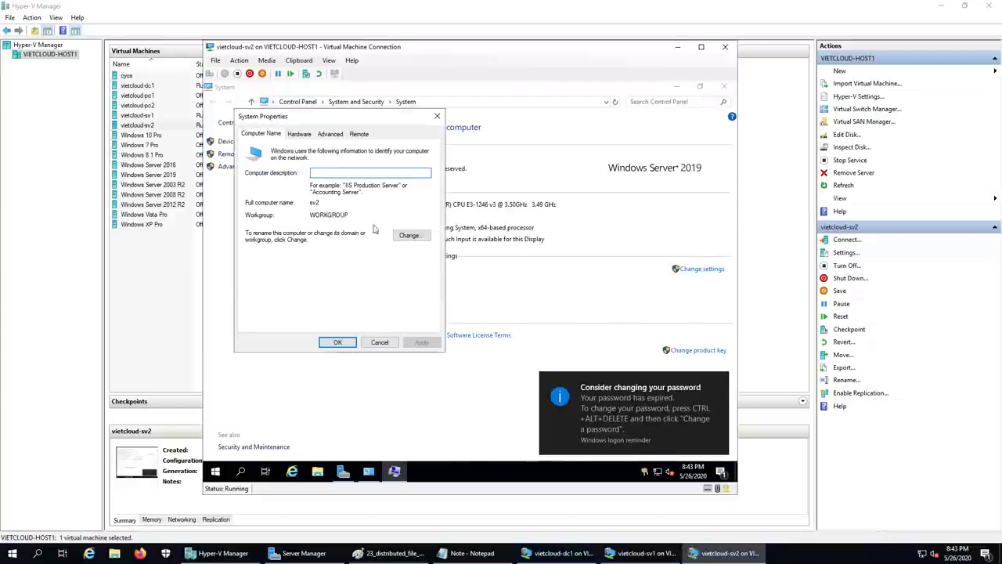
pyautogui.click(409, 234)
pyautogui.click(256, 257)
pyautogui.click(279, 268)
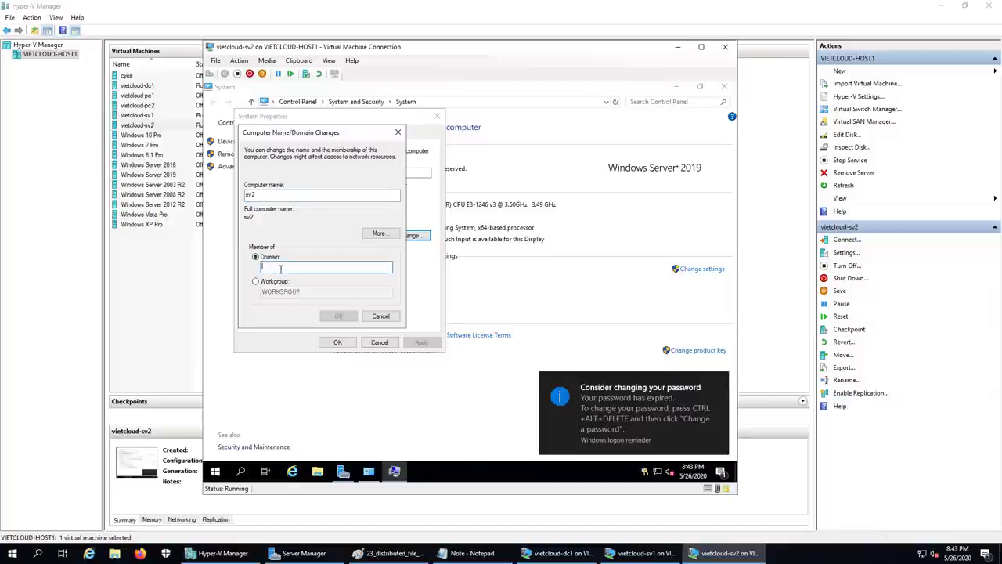
pyautogui.write('vietcloud.vn')
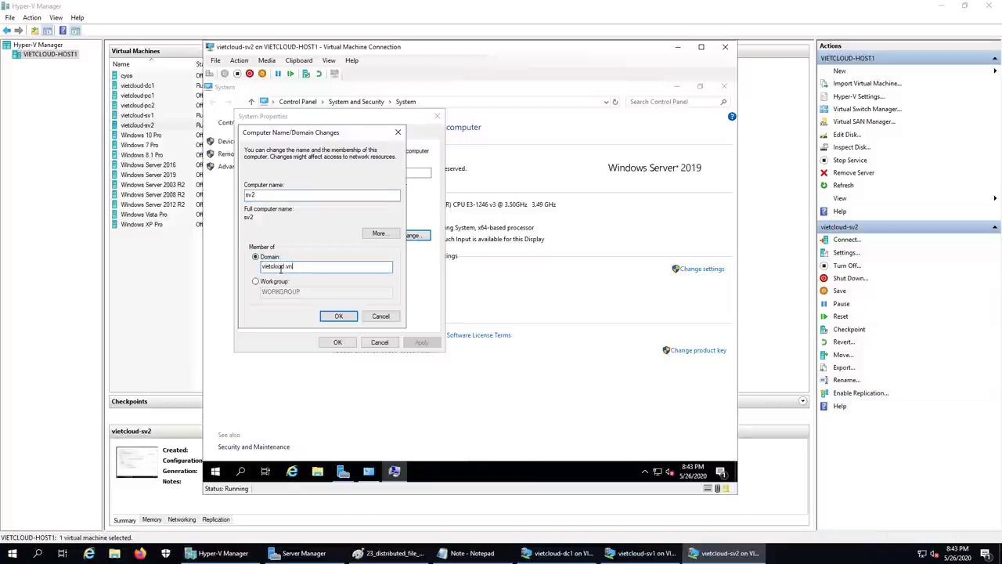
pyautogui.press('Return')
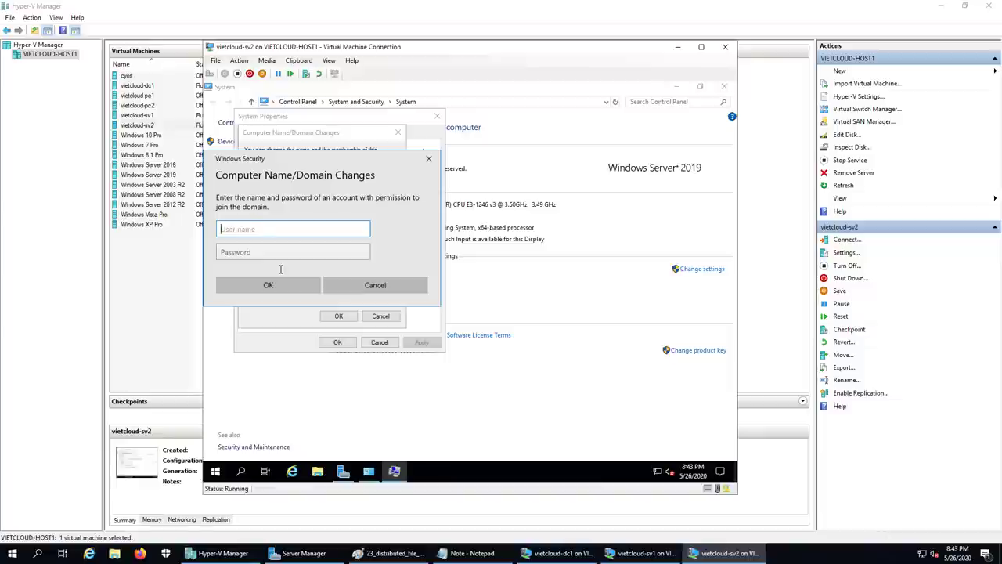
# - Authenticate as domain administrator, restart sv2 now, and minimize its console
pyautogui.write('administrator')
pyautogui.press('Tab')
pyautogui.write('*')
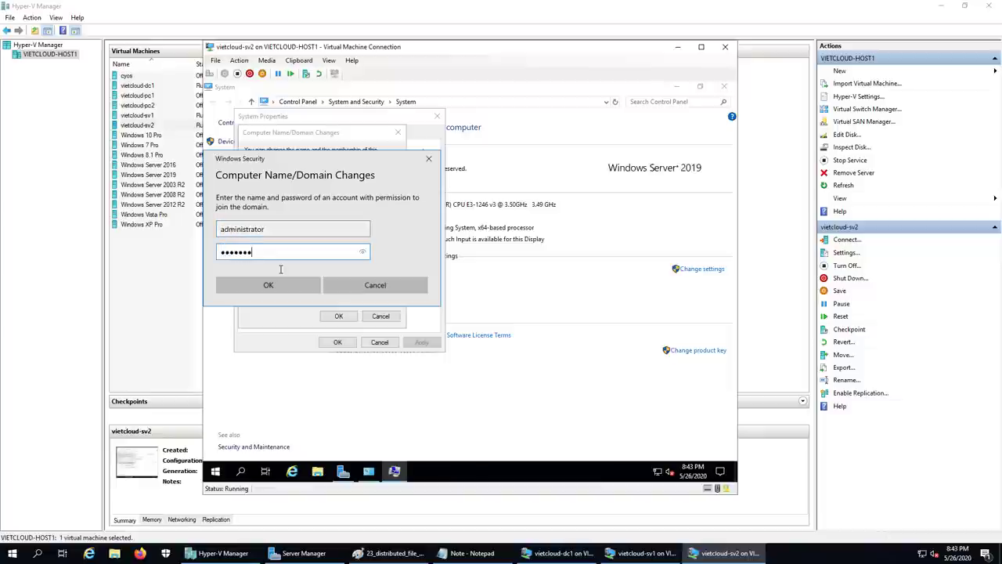
pyautogui.press('Return')
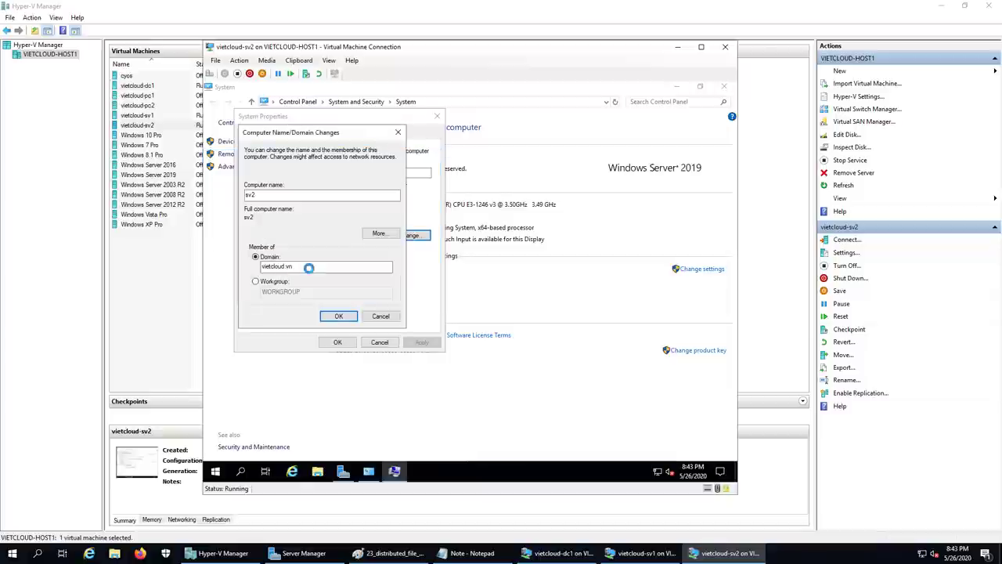
pyautogui.click(521, 314)
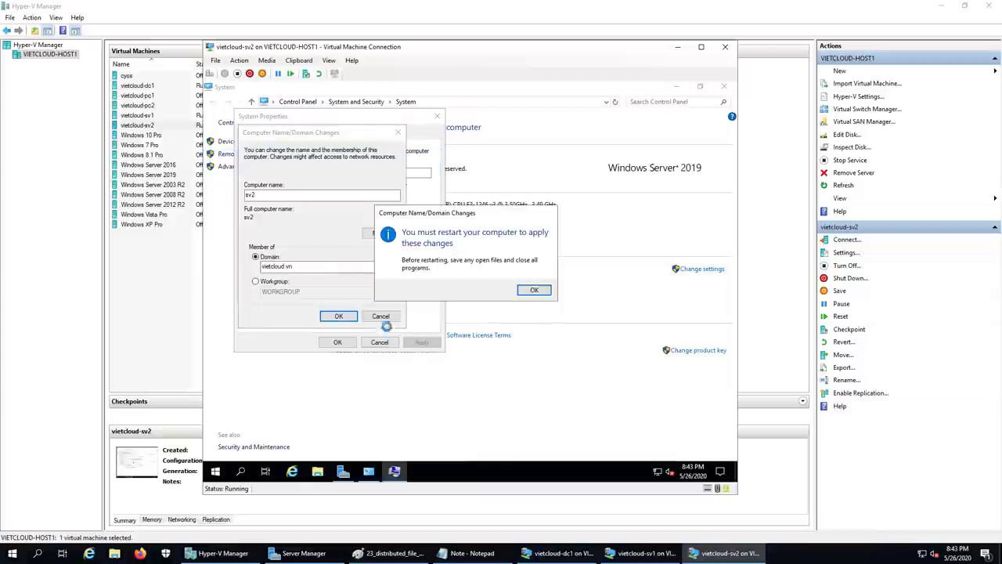
pyautogui.click(530, 313)
pyautogui.click(337, 342)
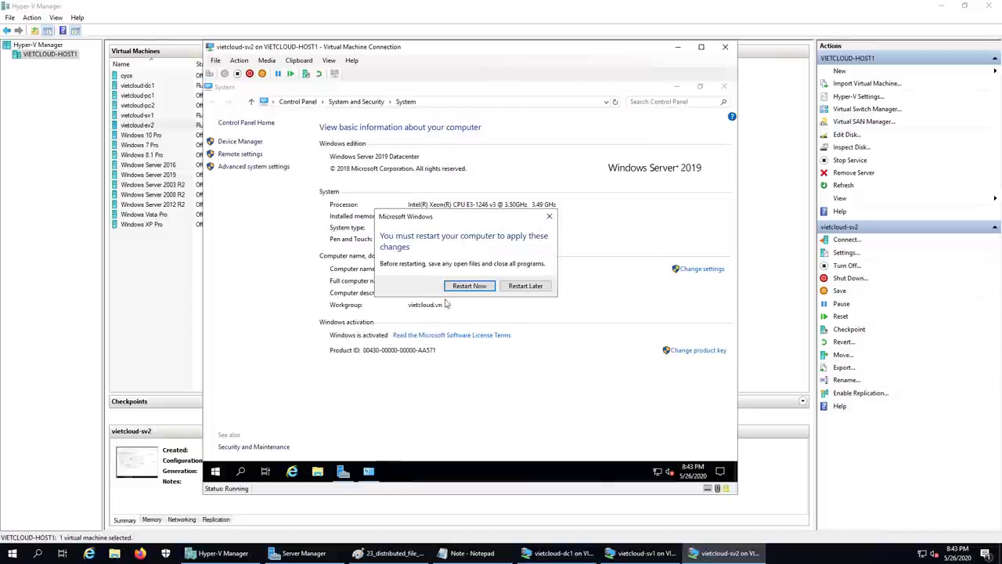
pyautogui.click(469, 347)
pyautogui.click(678, 49)
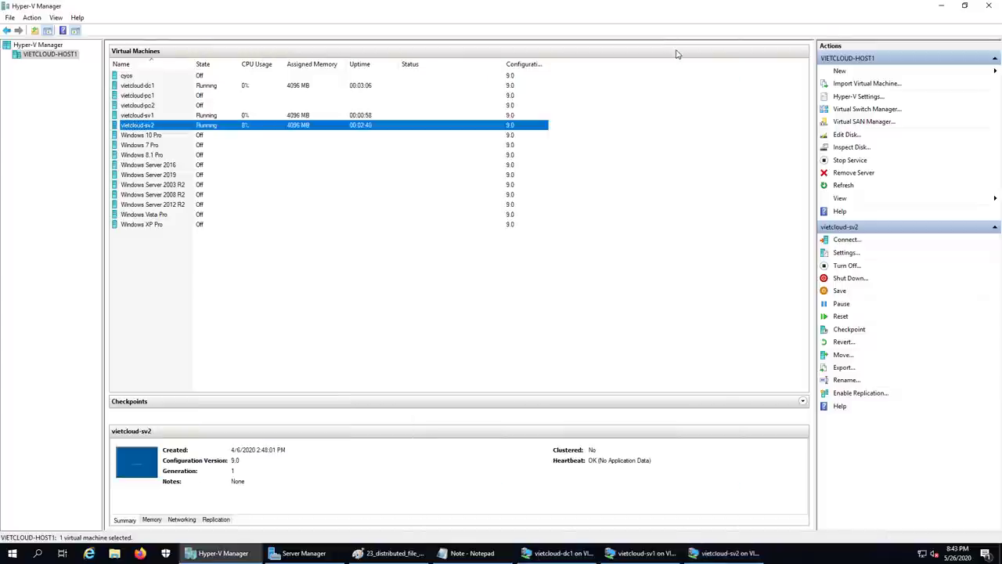
# - Select vietcloud-sv1, check the notes file, then bring up sv1's console at its lock screen
pyautogui.click(420, 258)
pyautogui.click(136, 115)
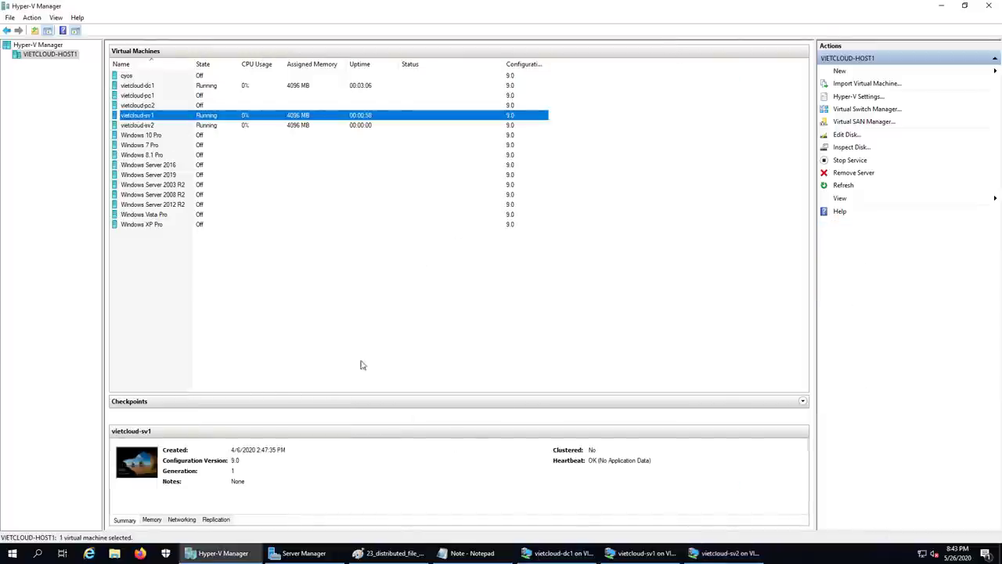
pyautogui.click(471, 548)
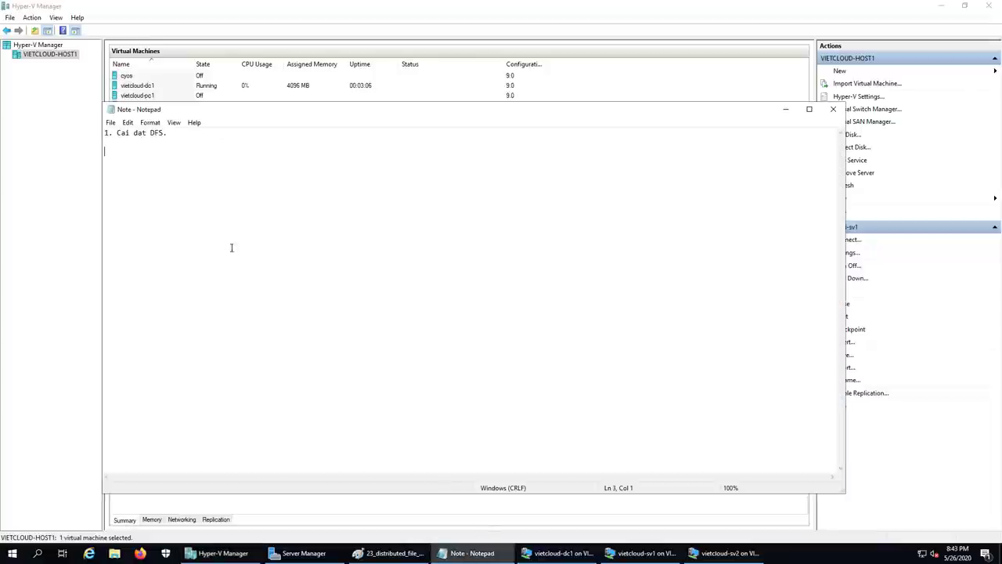
pyautogui.click(510, 548)
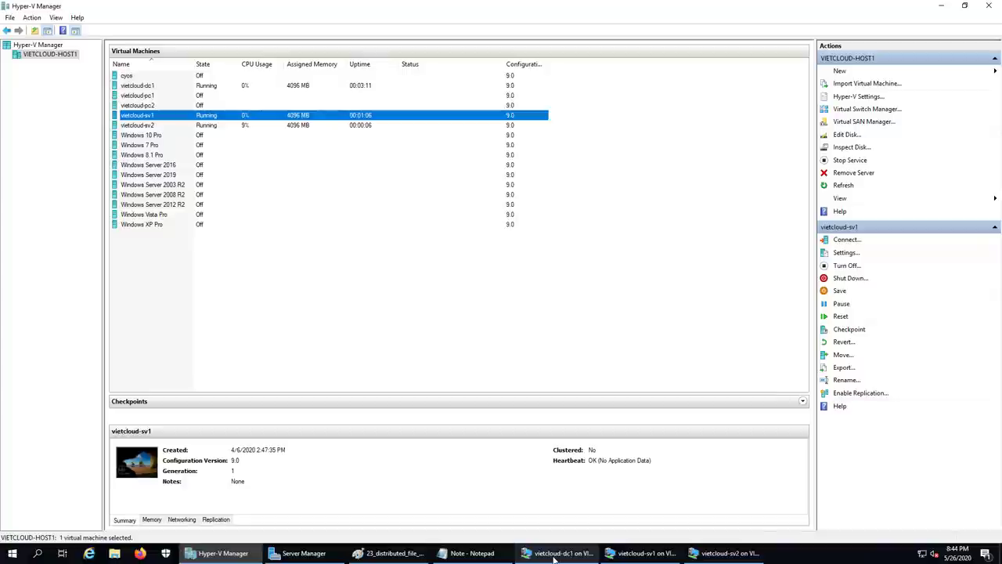
pyautogui.moveTo(556, 554)
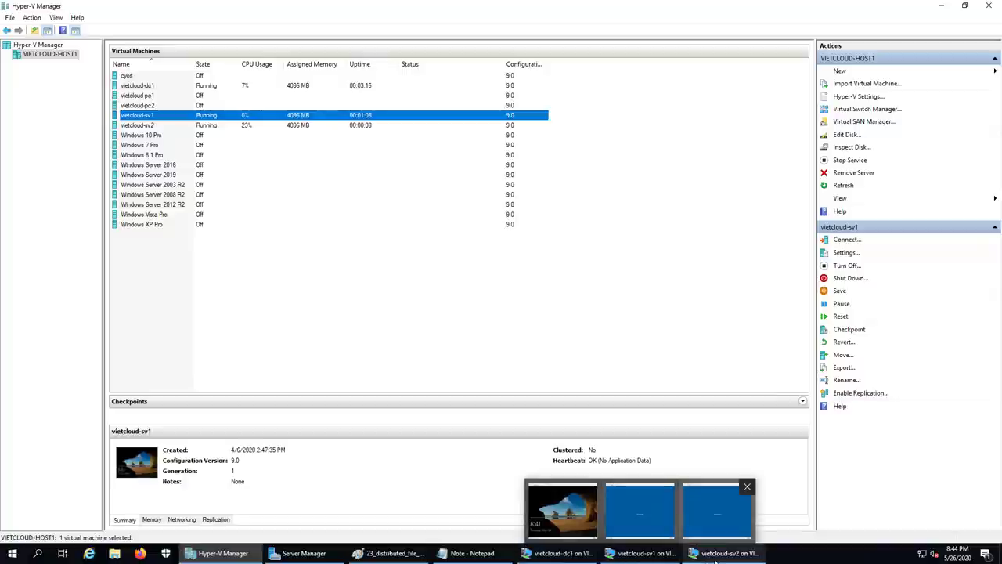
pyautogui.click(640, 509)
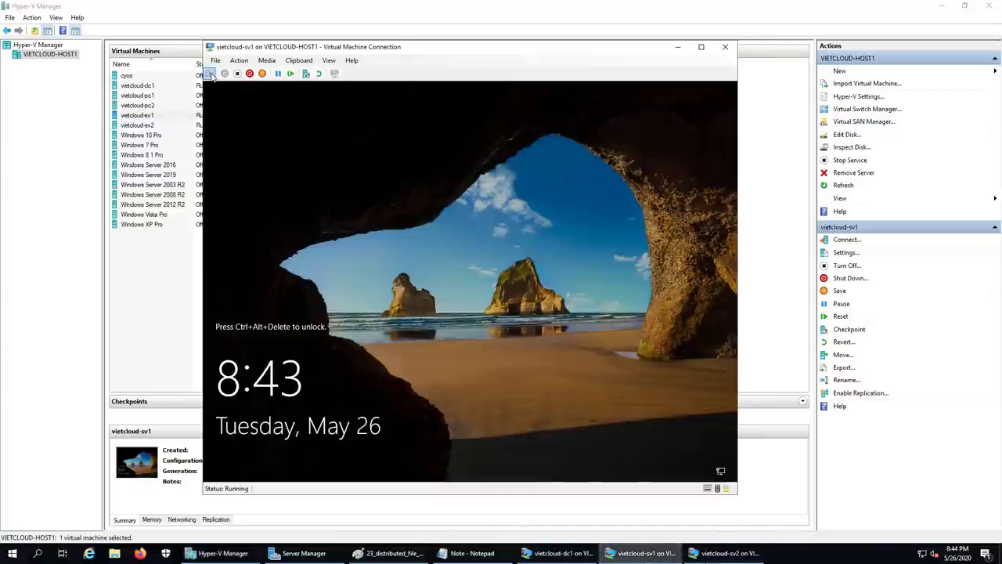
# - Sign in to sv1 as Other user vietcloud\administrator with its password
pyautogui.click(209, 74)
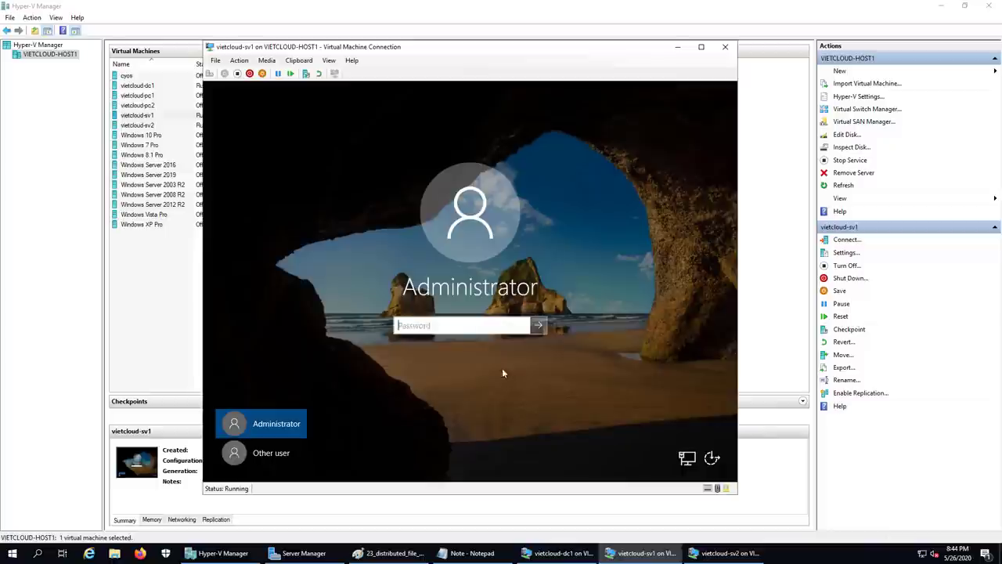
pyautogui.click(270, 452)
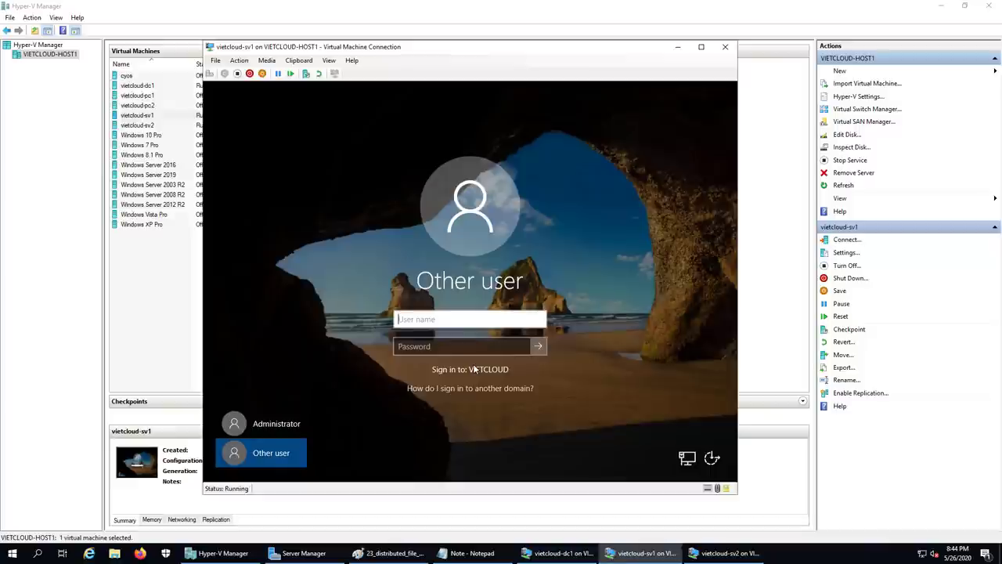
pyautogui.write('vietcloud\\admi')
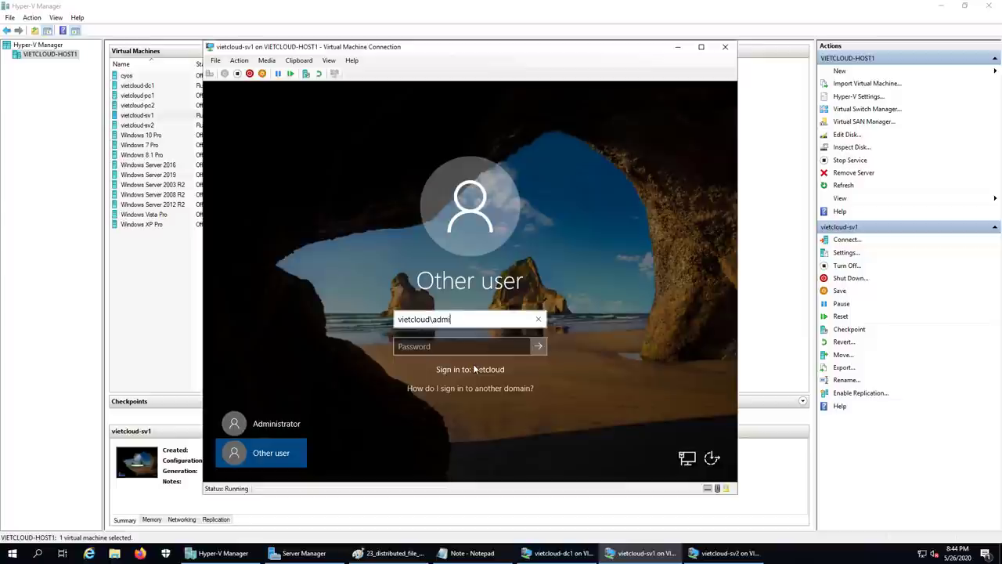
pyautogui.write('nistrator')
pyautogui.press('Tab')
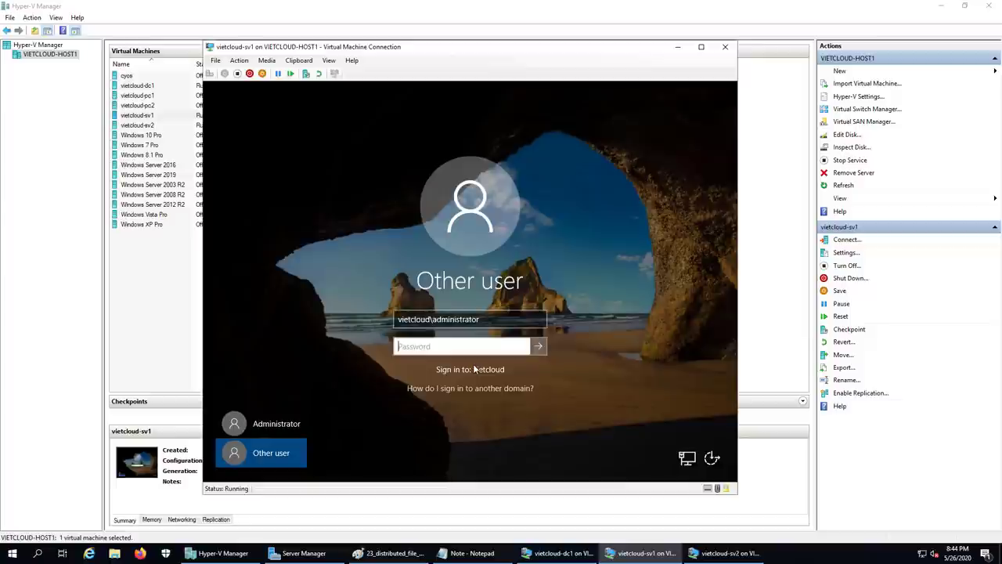
pyautogui.write('P@ssword2020')
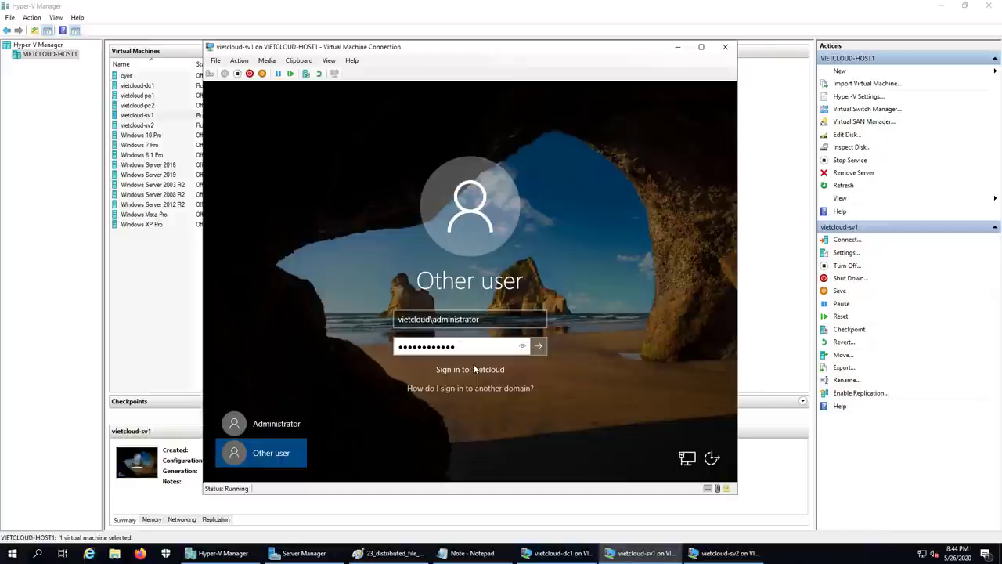
pyautogui.press('Return')
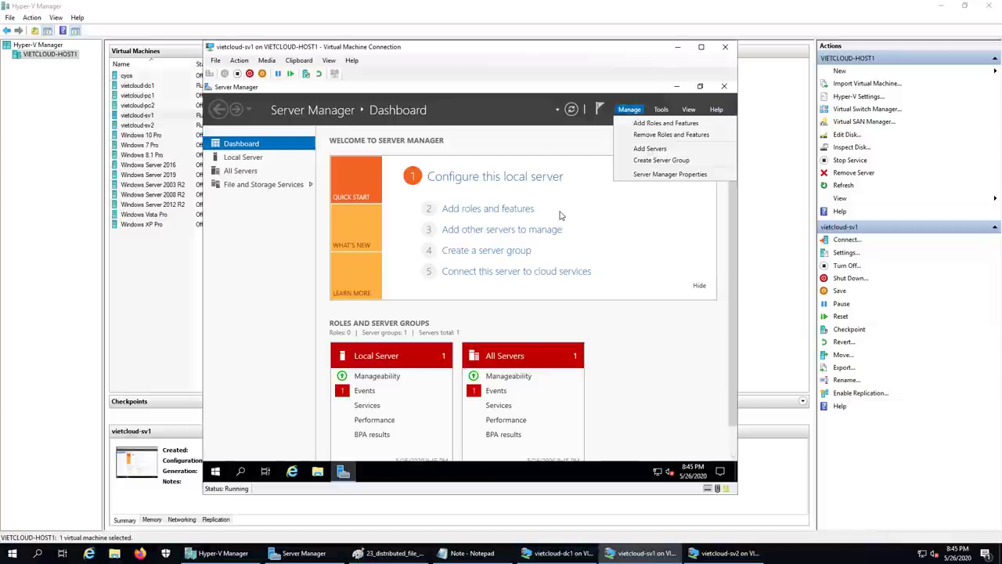
# - Start Add Roles and Features with role-based installation targeting sv1
pyautogui.click(682, 125)
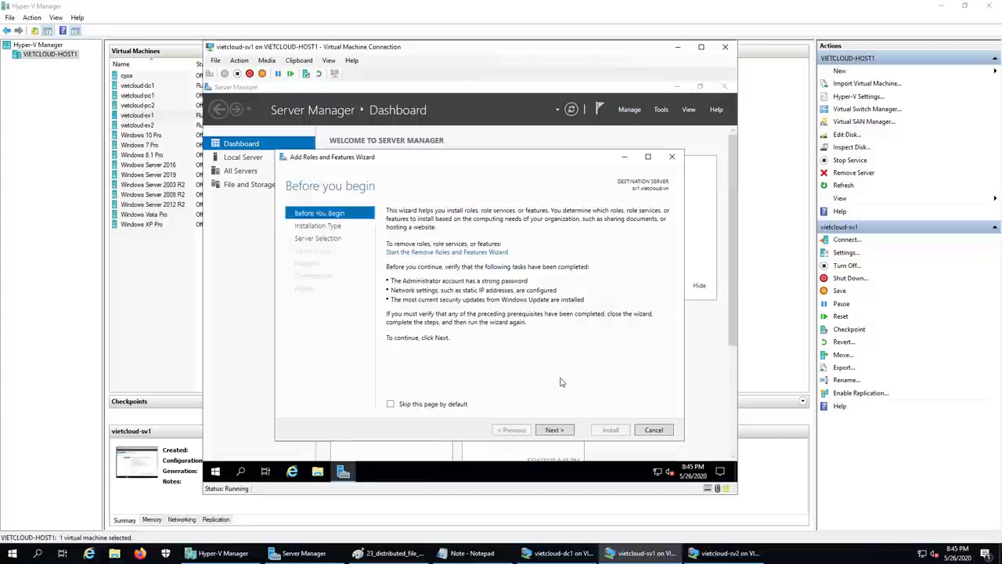
pyautogui.click(553, 430)
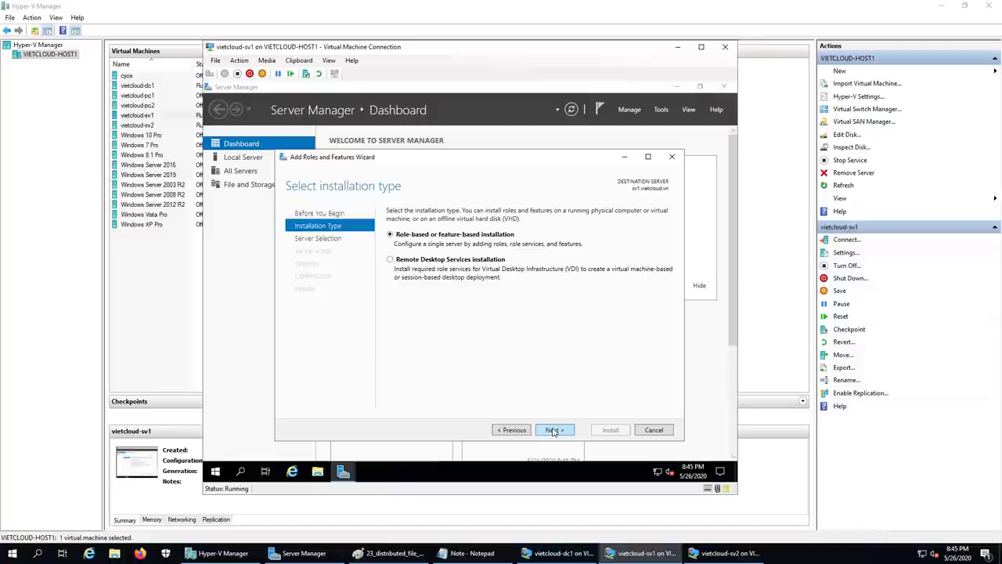
pyautogui.click(553, 430)
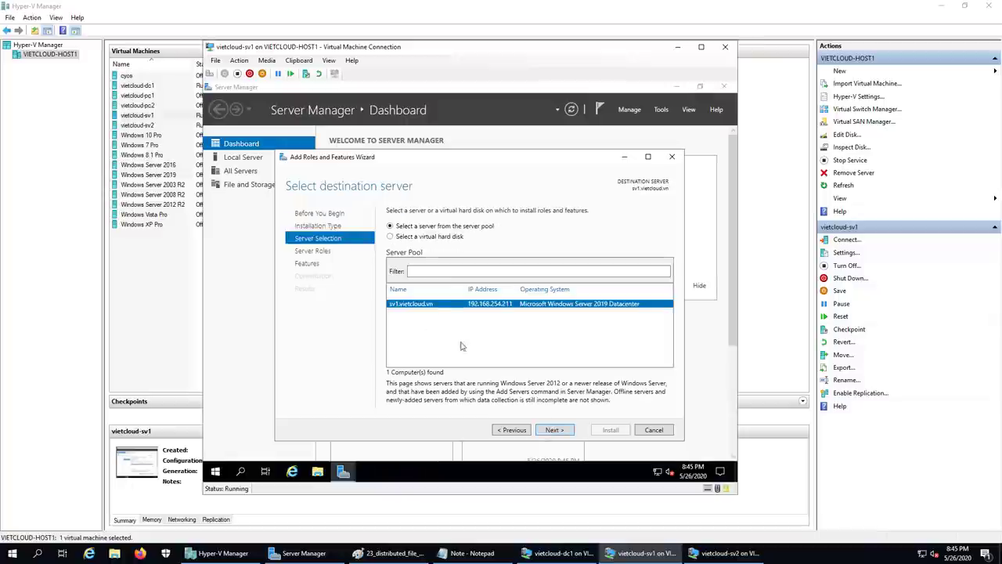
pyautogui.click(555, 432)
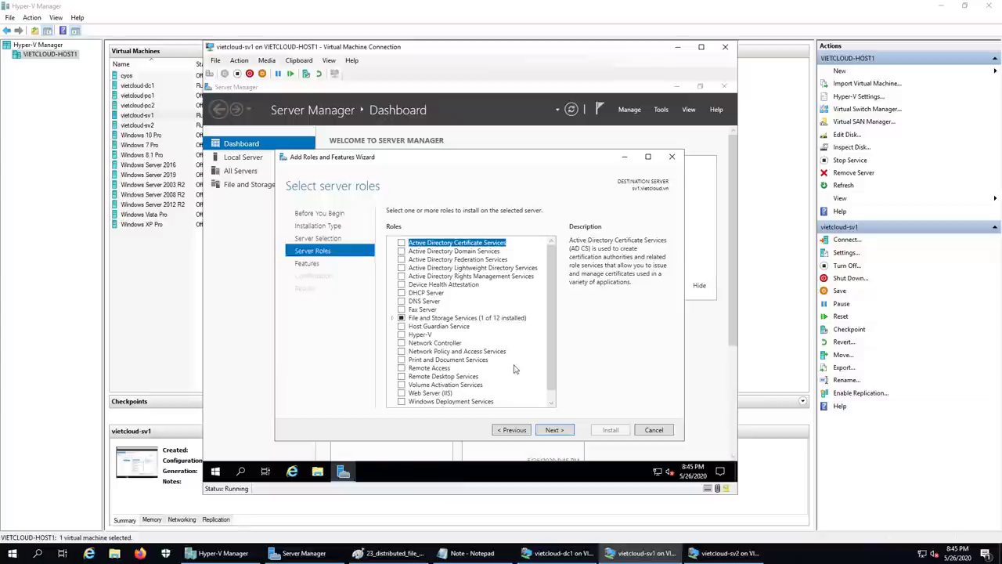
# - Select DFS Replication (with required features) and DFS Namespaces, then advance to Confirmation
pyautogui.click(396, 319)
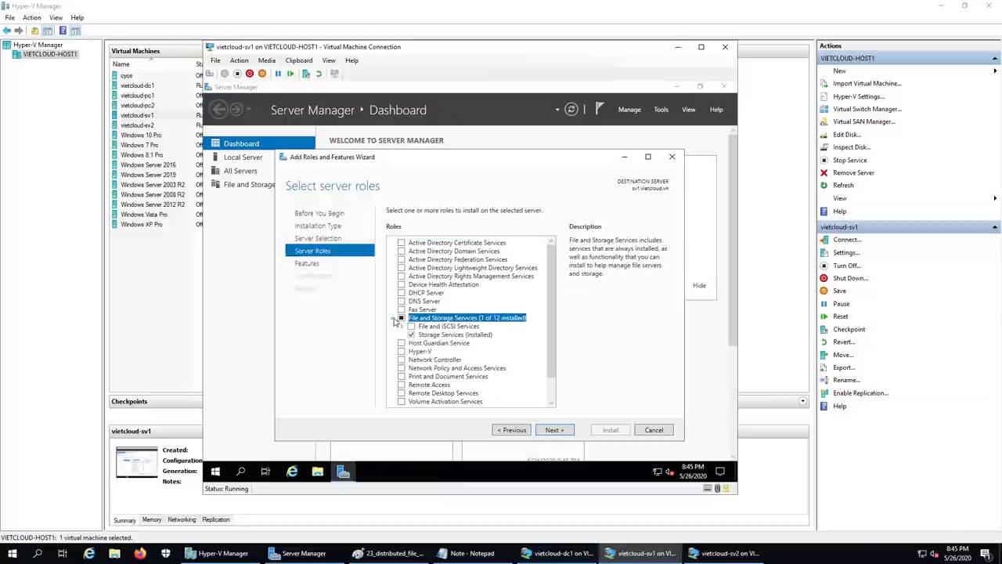
pyautogui.click(403, 326)
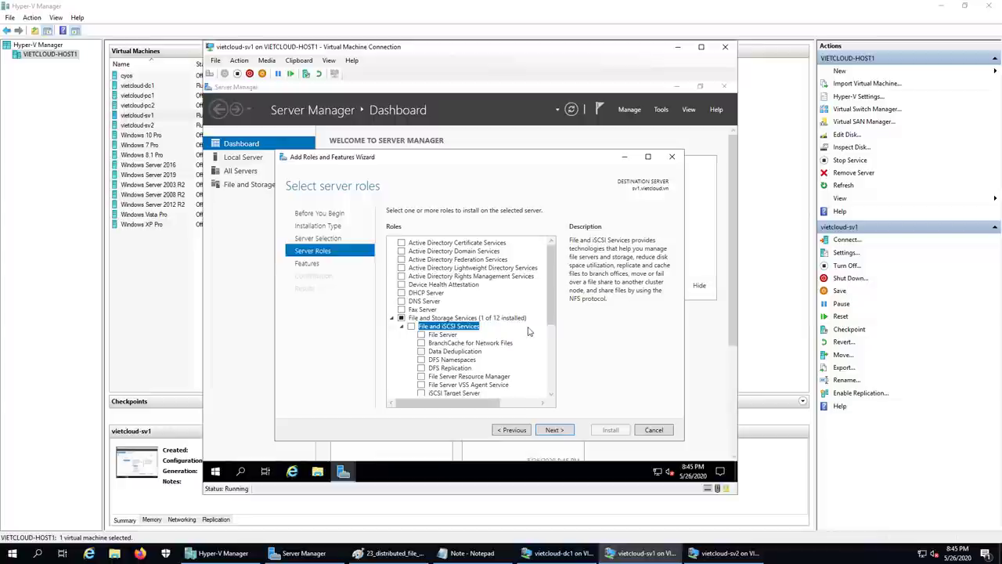
pyautogui.click(422, 369)
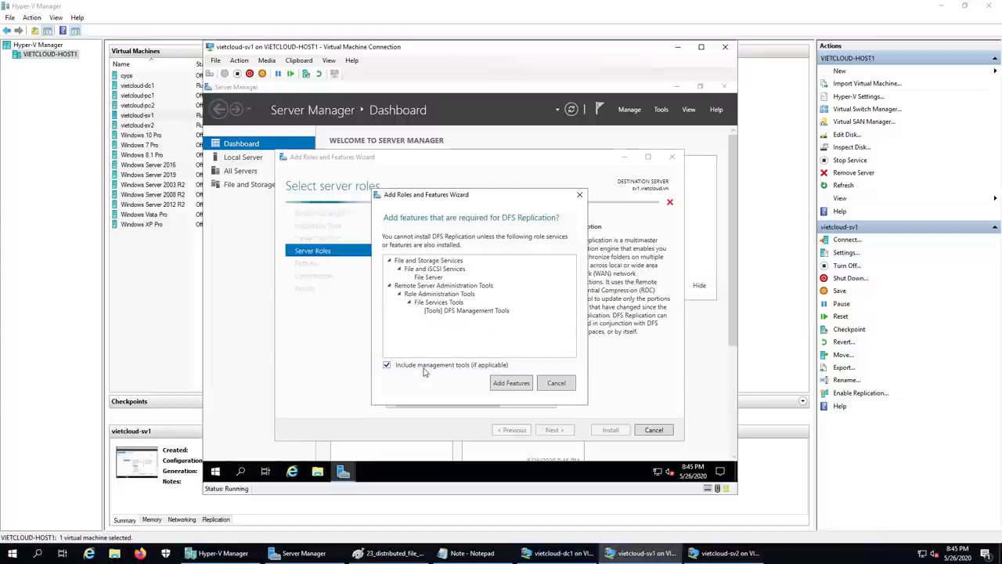
pyautogui.click(510, 383)
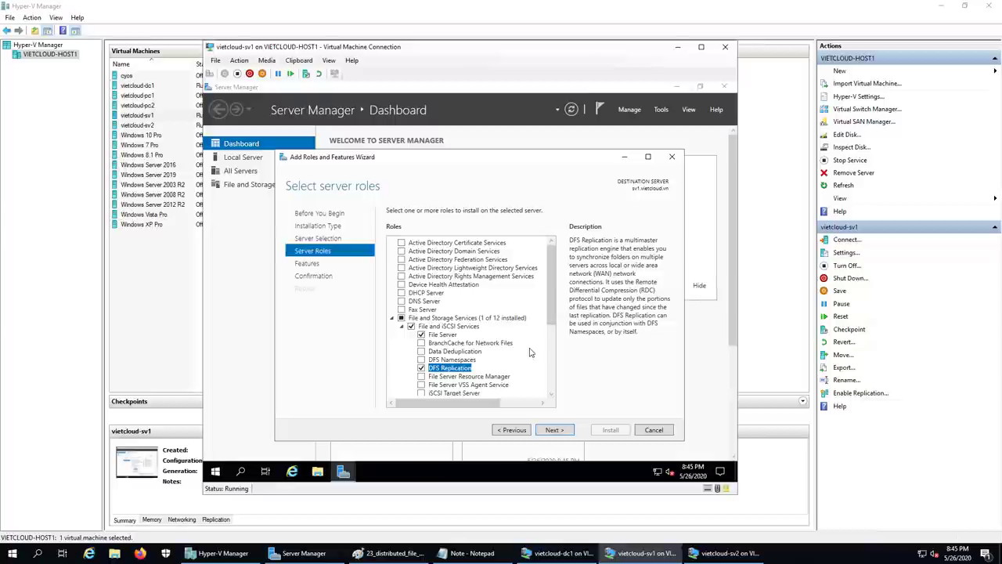
pyautogui.click(422, 360)
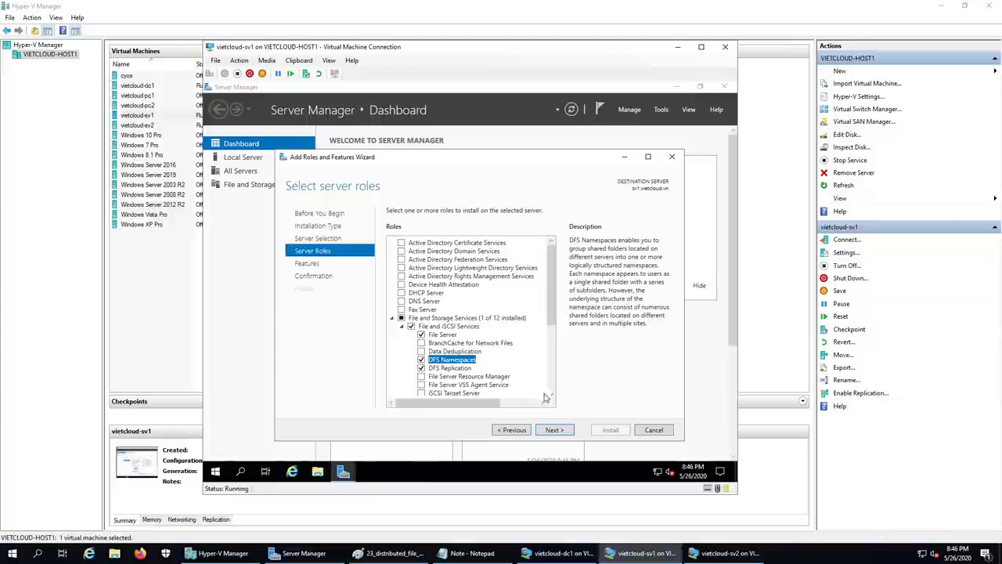
pyautogui.click(557, 430)
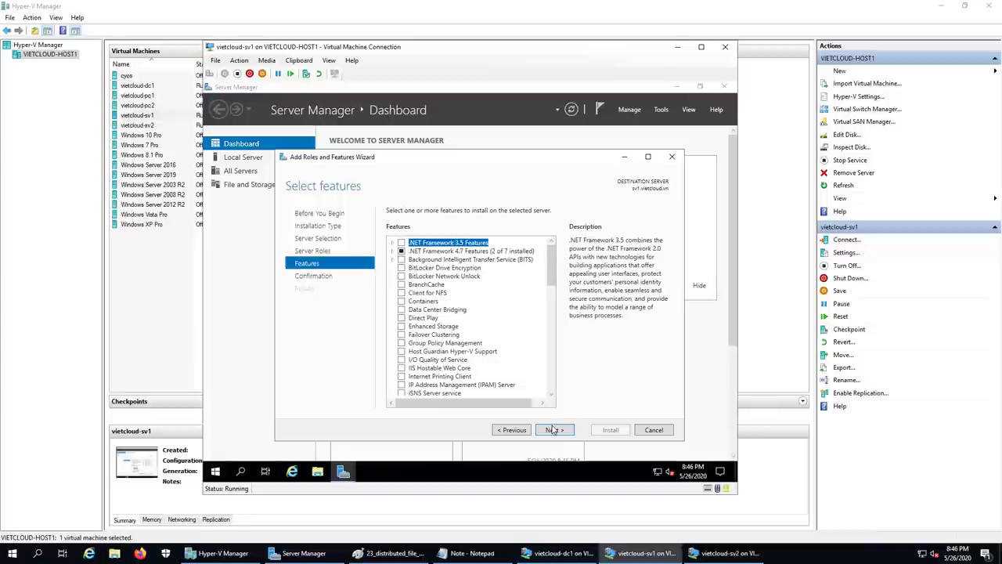
pyautogui.click(553, 430)
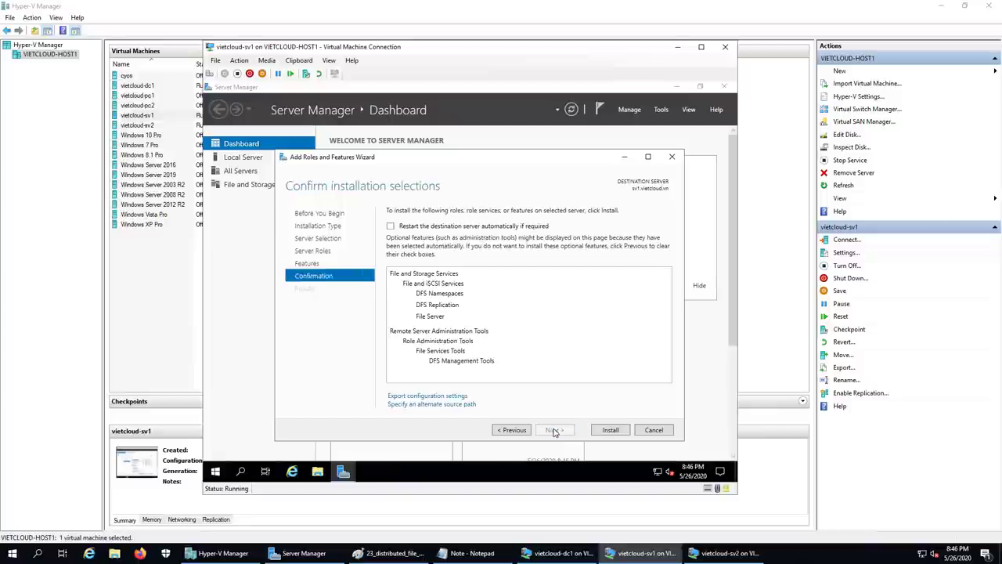
# - Install the DFS Namespaces, DFS Replication and DFS Management Tools roles on sv1, then close the wizard
pyautogui.click(609, 431)
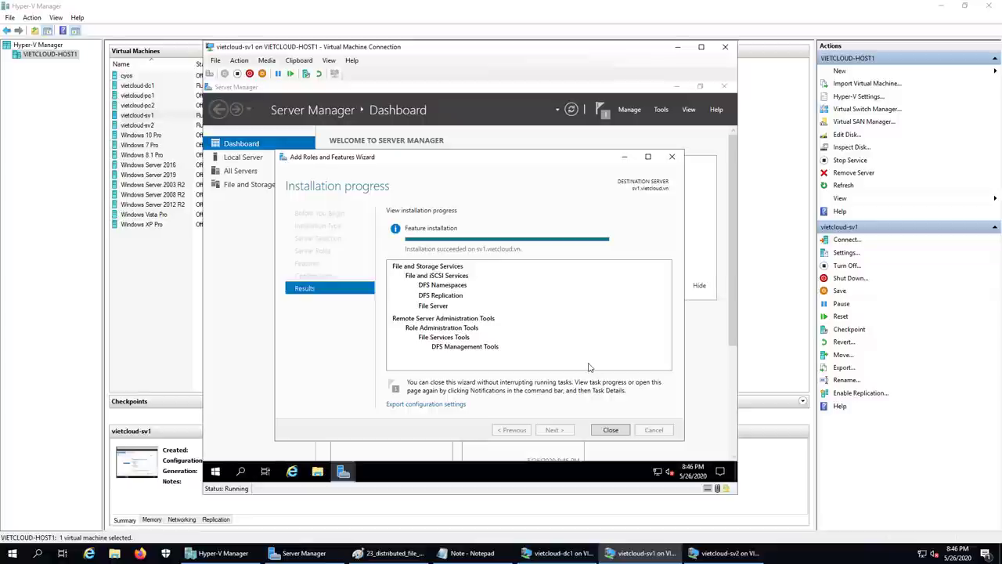
pyautogui.click(610, 429)
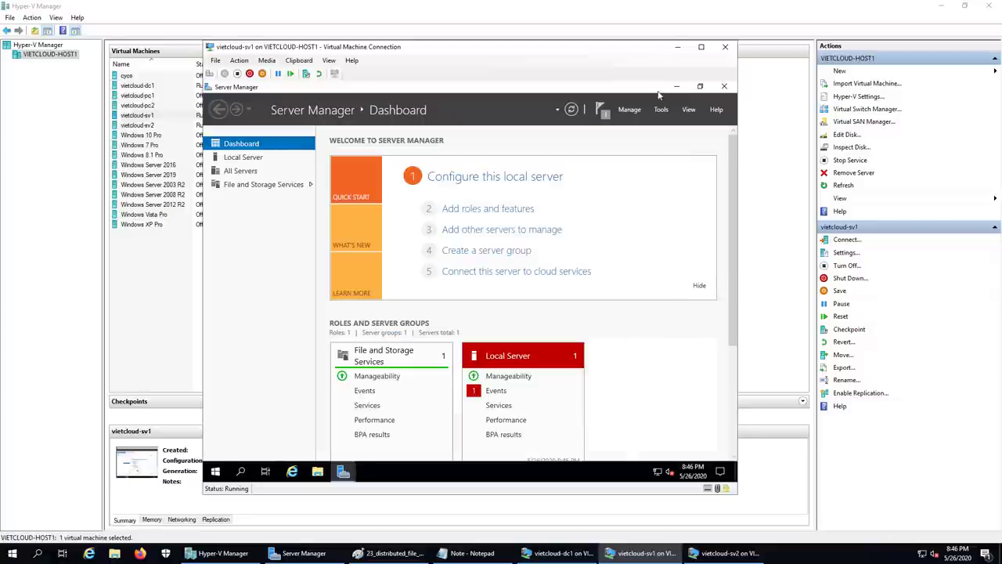
# - Switch to the vietcloud-sv2 console and sign in as the vietcloud domain administrator with the account password
pyautogui.click(677, 47)
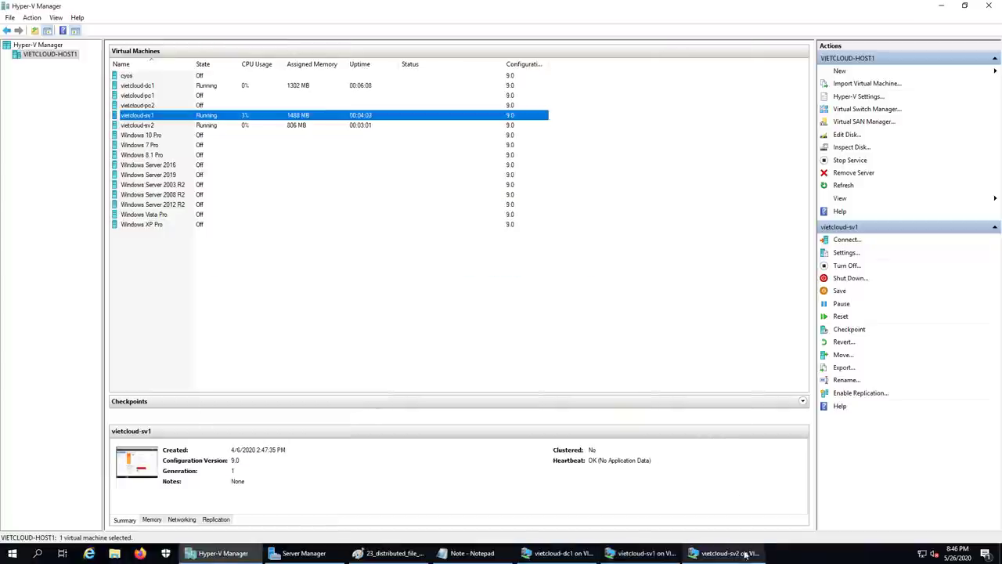
pyautogui.click(721, 552)
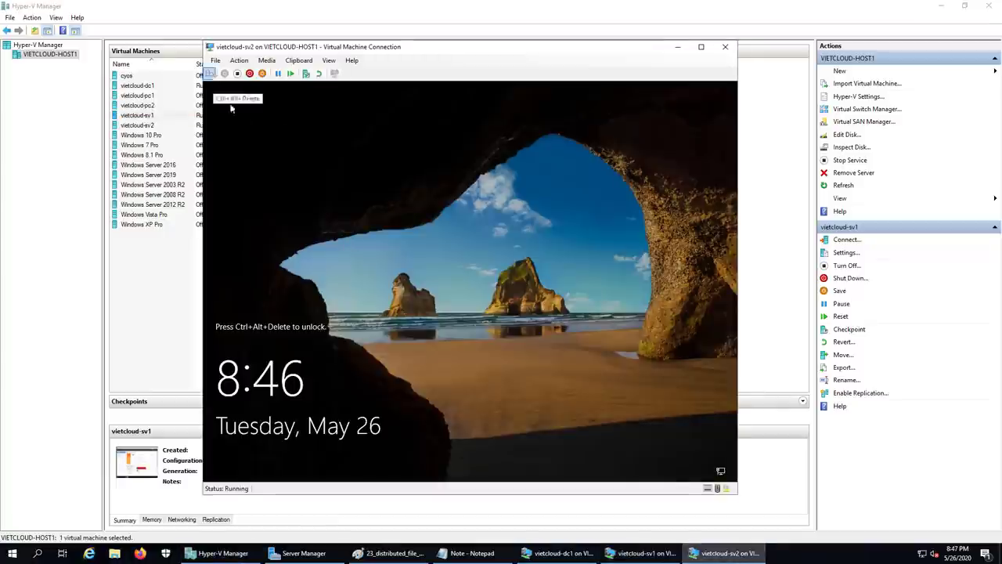
pyautogui.click(212, 75)
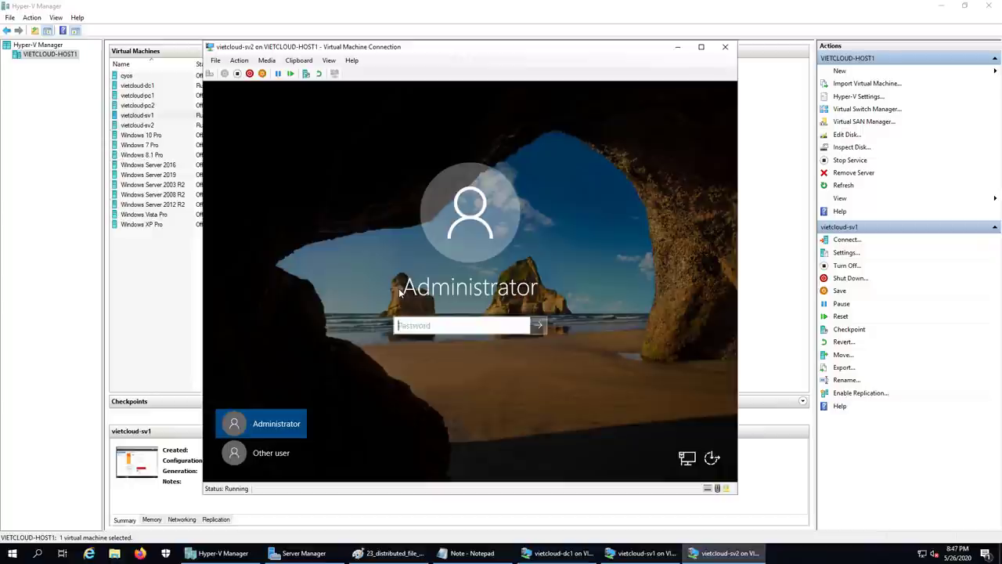
pyautogui.click(261, 454)
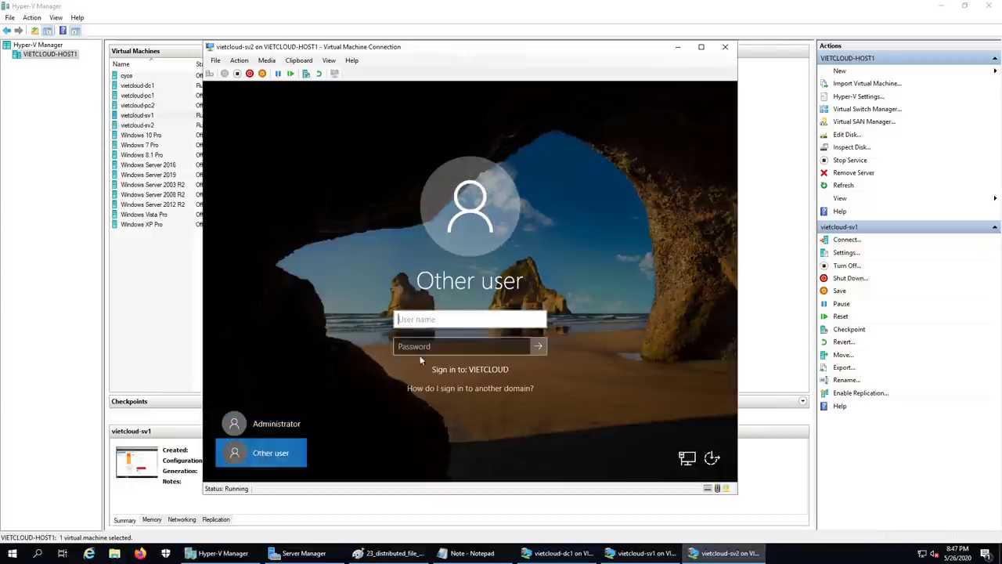
pyautogui.write('viet')
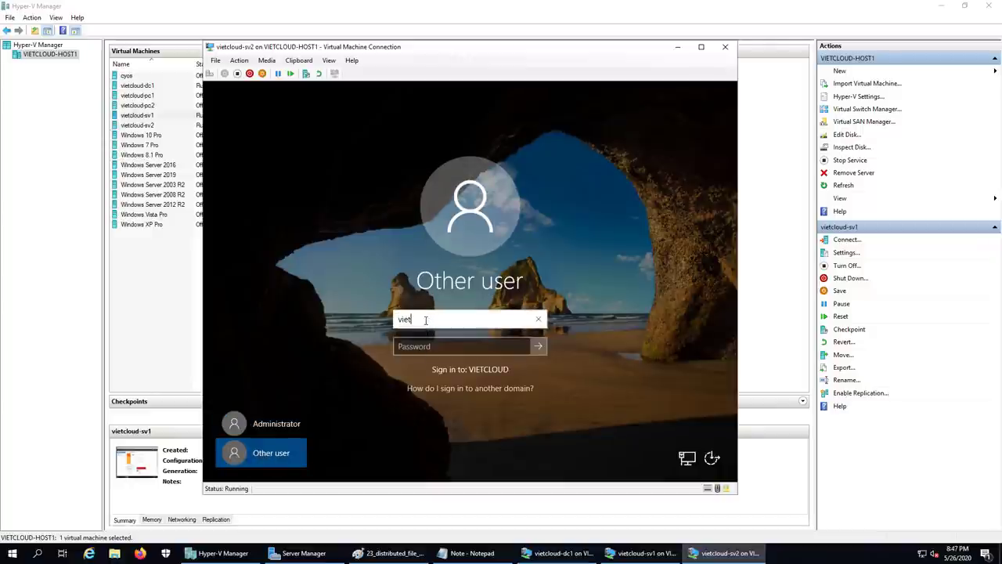
pyautogui.write('cloud\\admini')
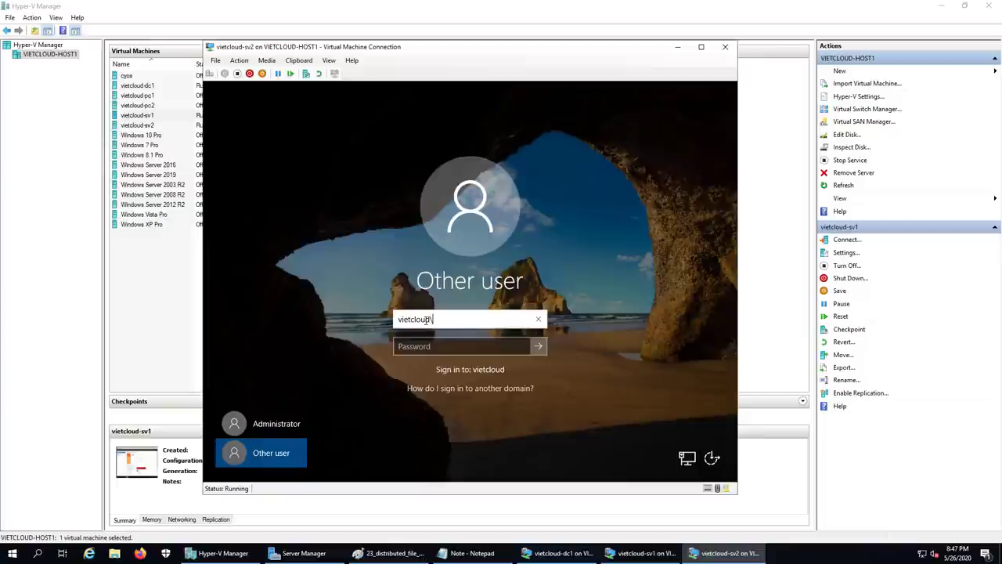
pyautogui.write('tor')
pyautogui.press('Tab')
pyautogui.write('P@ssword1234')
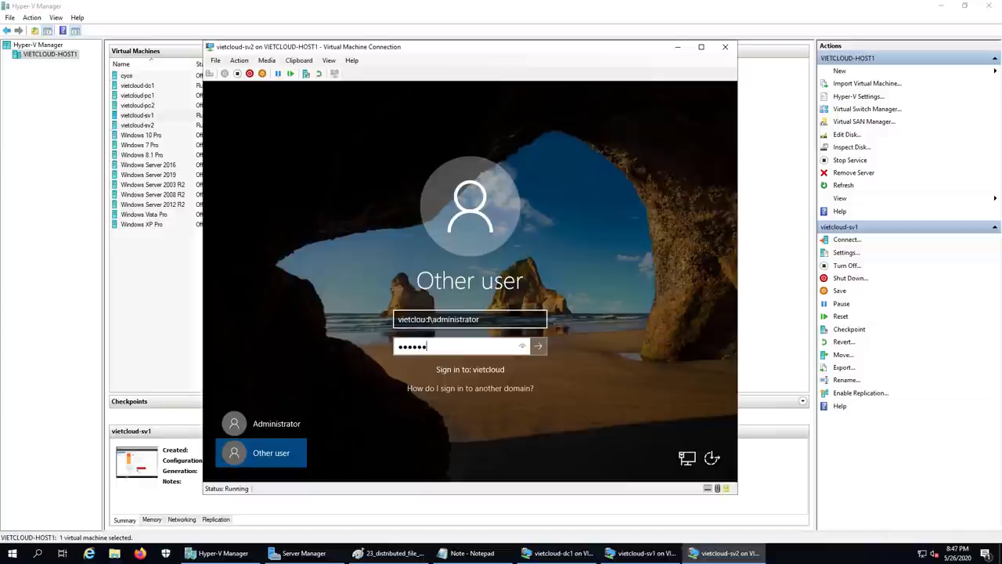
pyautogui.press('Return')
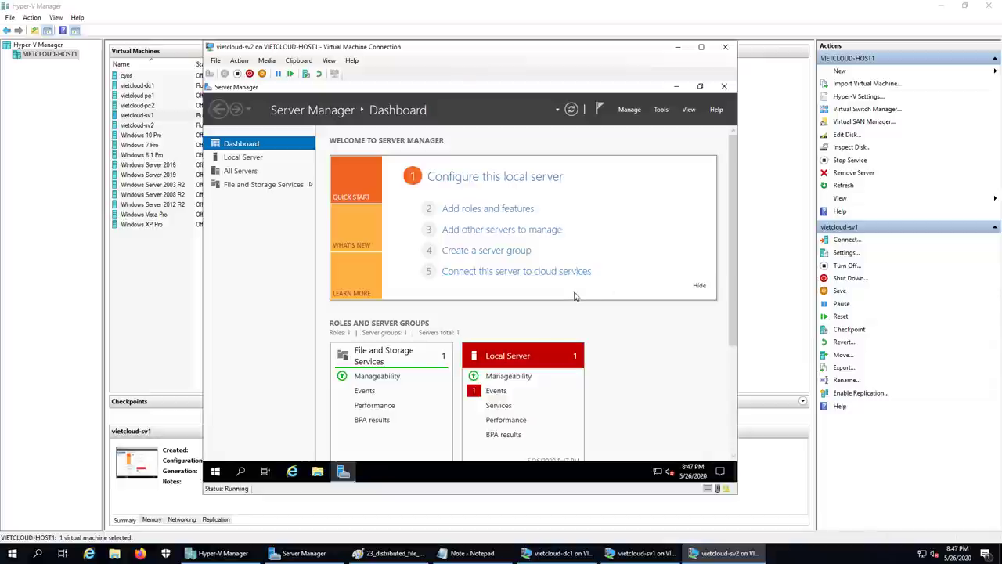
# - Start Add Roles and Features with the default installation type, targeting sv2.vietcloud.vn
pyautogui.click(628, 113)
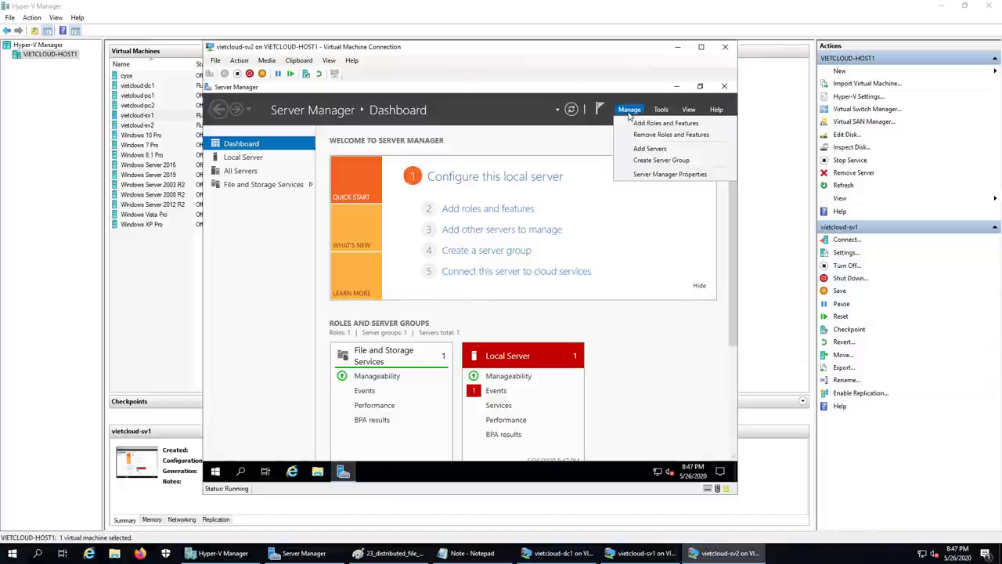
pyautogui.click(678, 126)
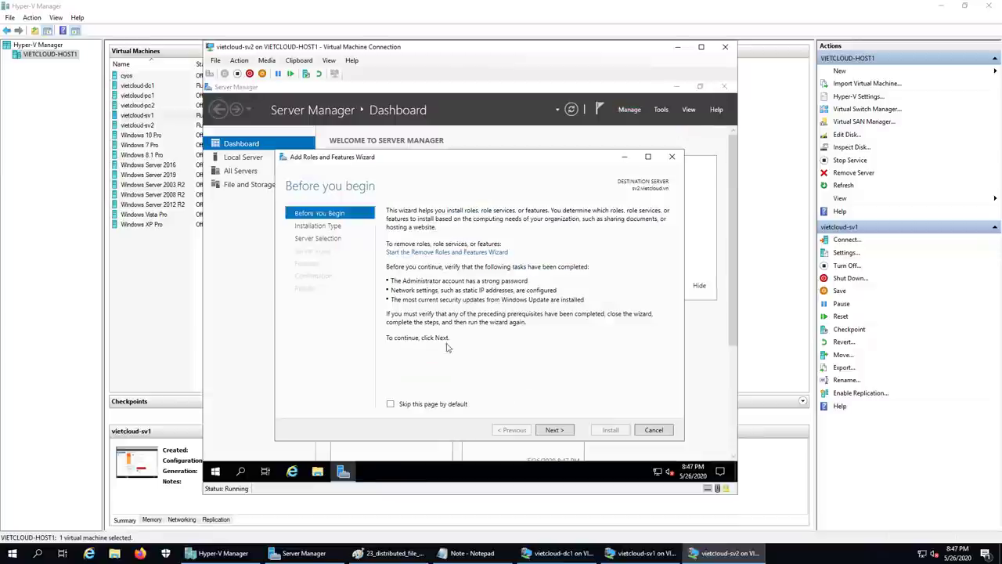
pyautogui.click(558, 431)
pyautogui.click(555, 431)
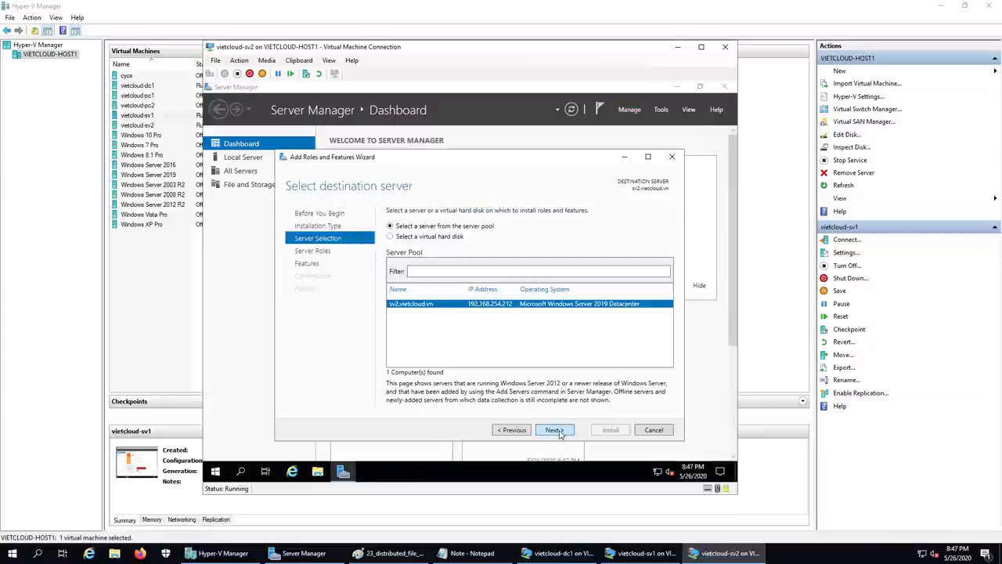
pyautogui.click(555, 431)
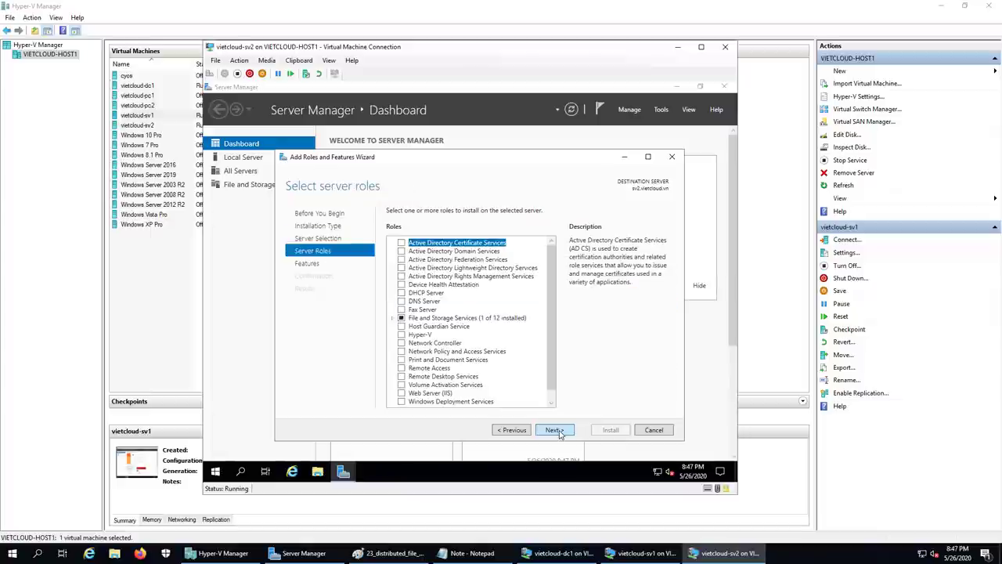
# - Select DFS Namespaces and DFS Replication under File and iSCSI Services and install them
pyautogui.click(394, 318)
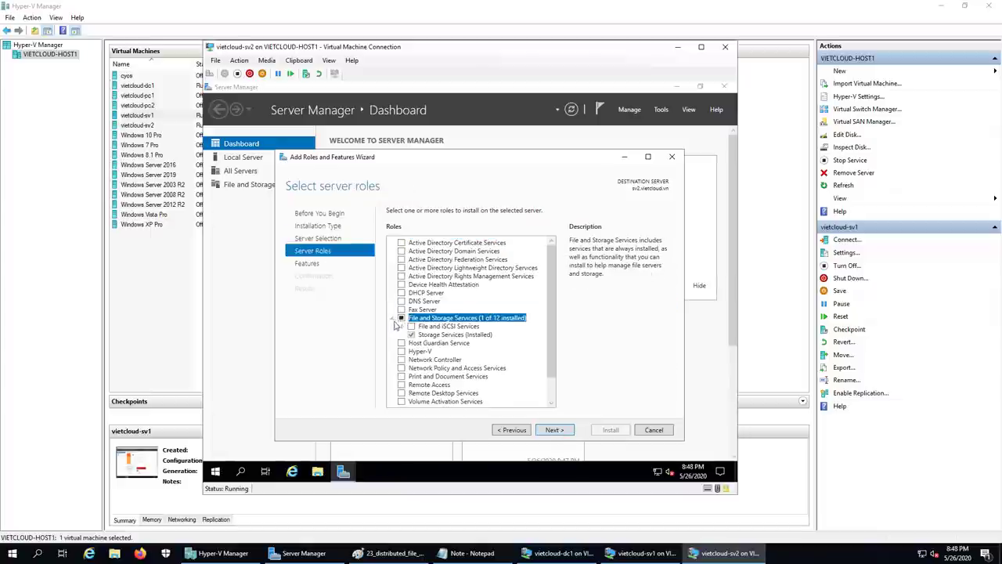
pyautogui.click(402, 326)
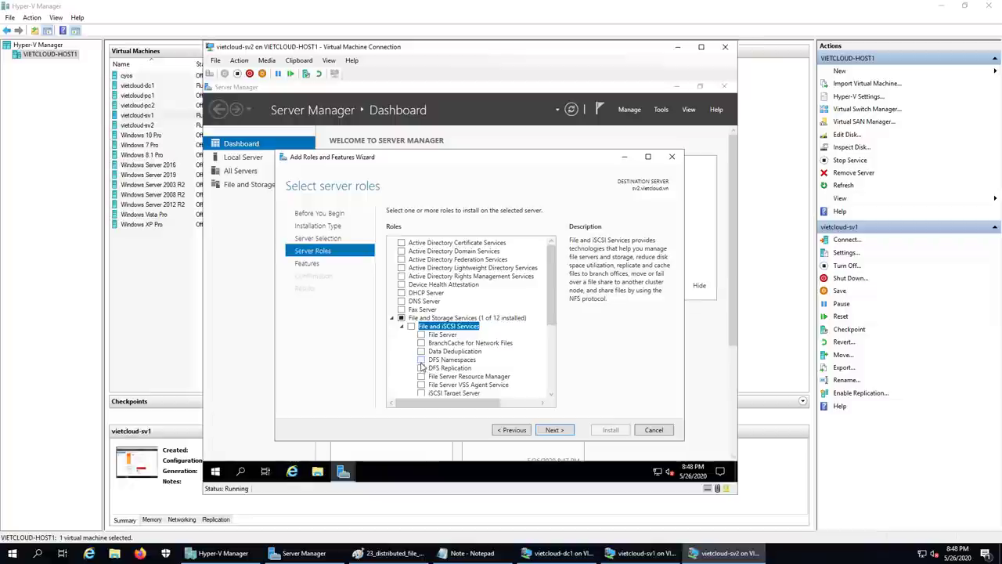
pyautogui.click(421, 359)
pyautogui.click(511, 381)
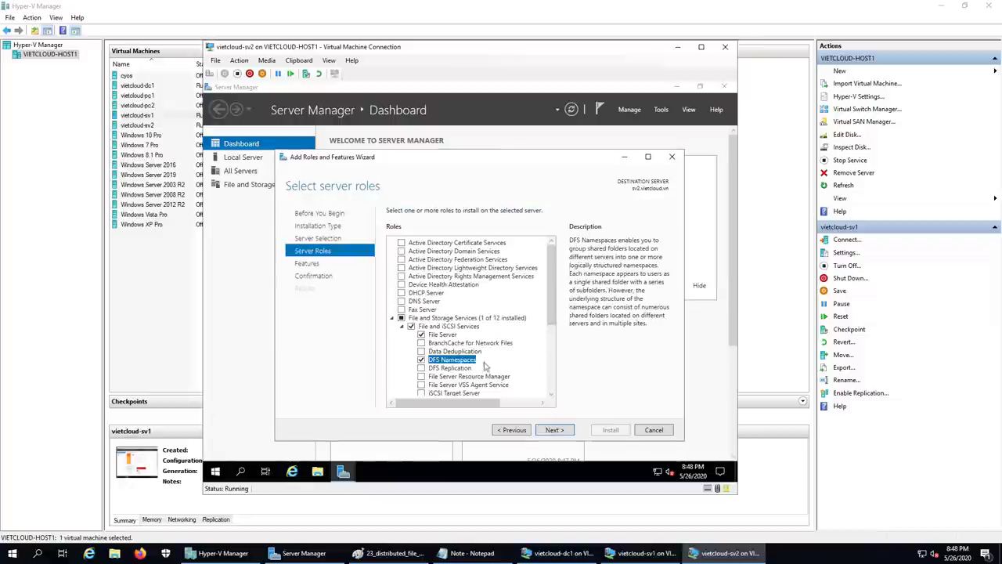
pyautogui.click(421, 368)
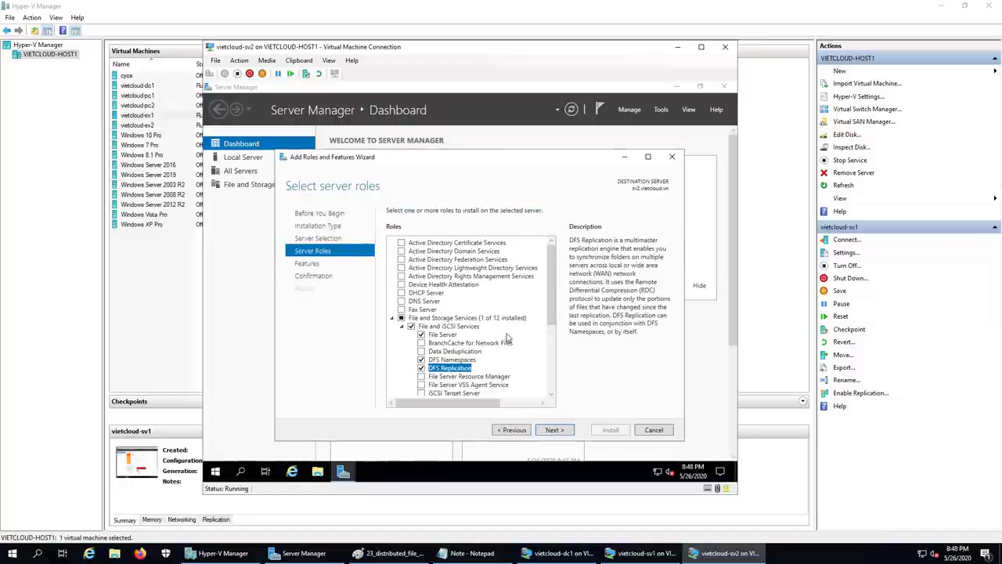
pyautogui.click(556, 431)
pyautogui.click(555, 431)
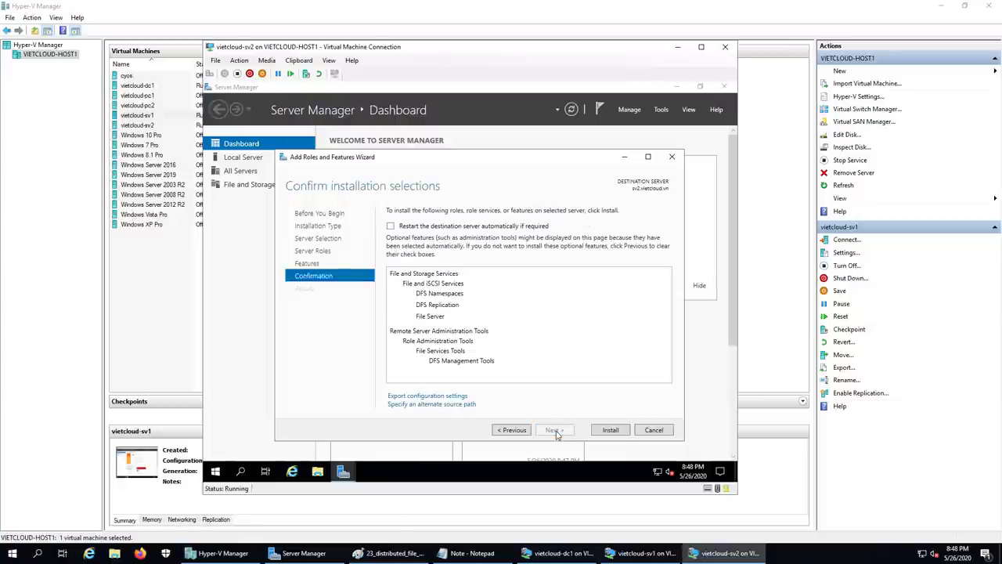
pyautogui.click(623, 431)
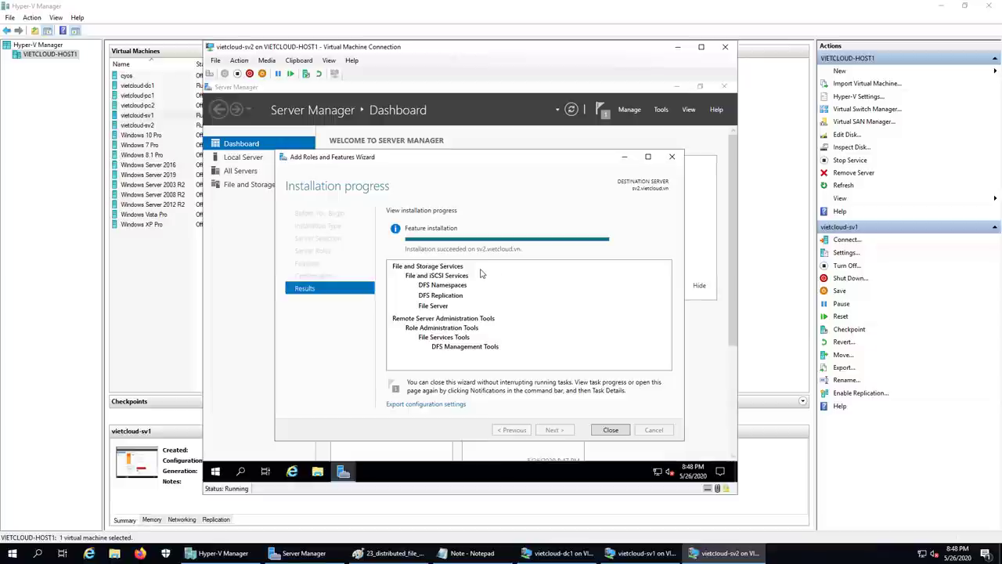
# - Close the sv2 wizard, add '2. Cau hinh DFS name space.' to the Notepad note, return to vietcloud-sv1
pyautogui.click(612, 431)
pyautogui.click(678, 47)
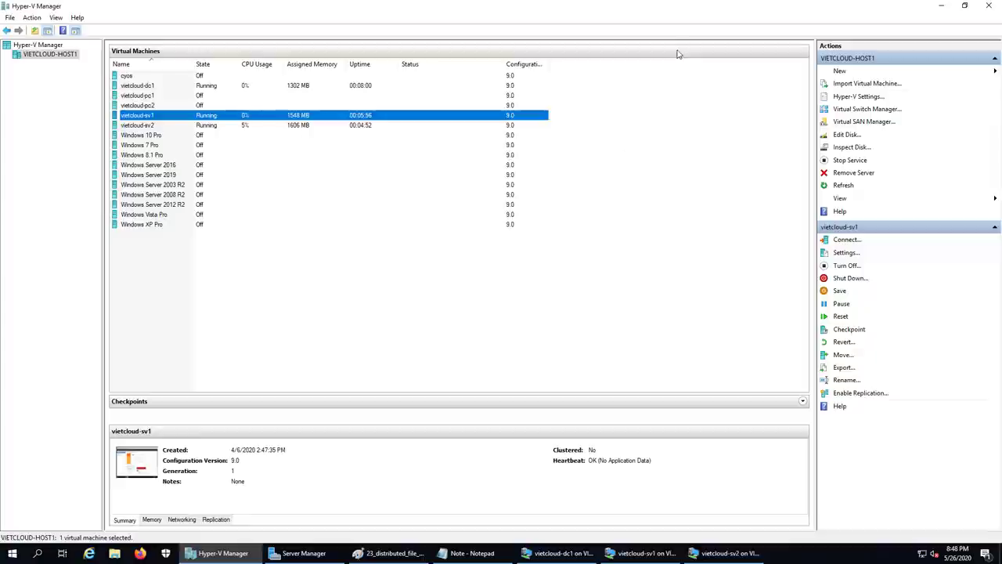
pyautogui.click(472, 553)
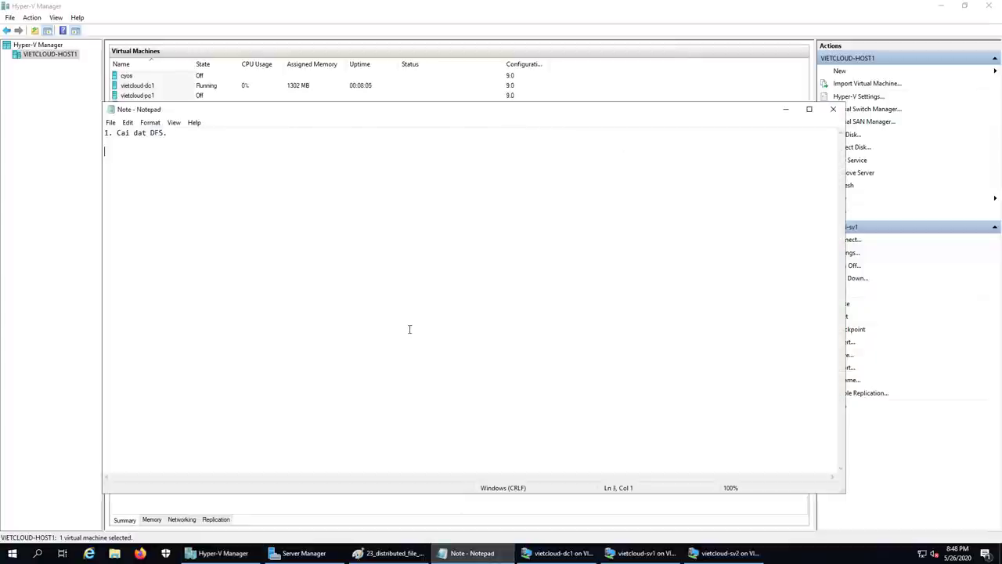
pyautogui.write('2. Cau hinh ')
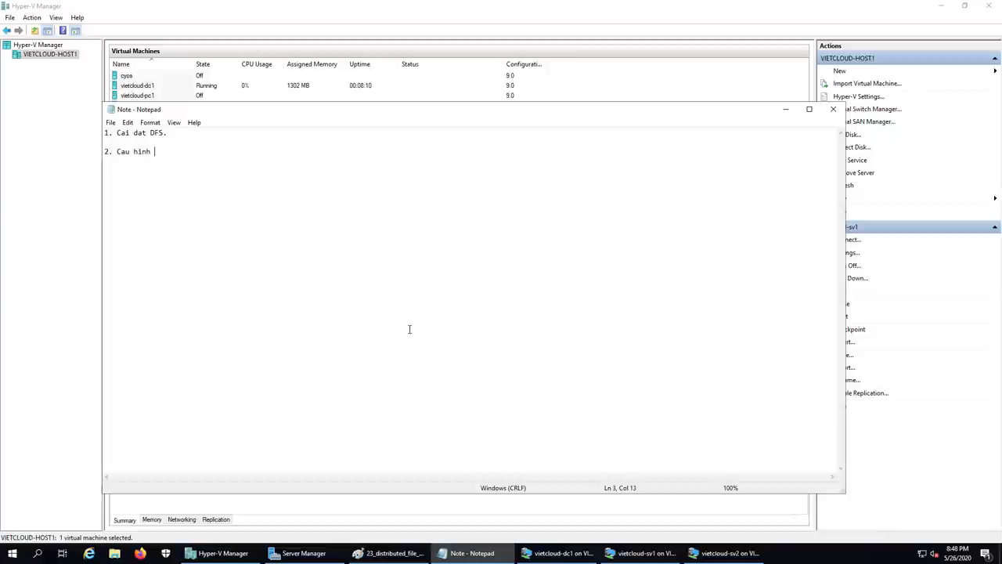
pyautogui.write('DFS name')
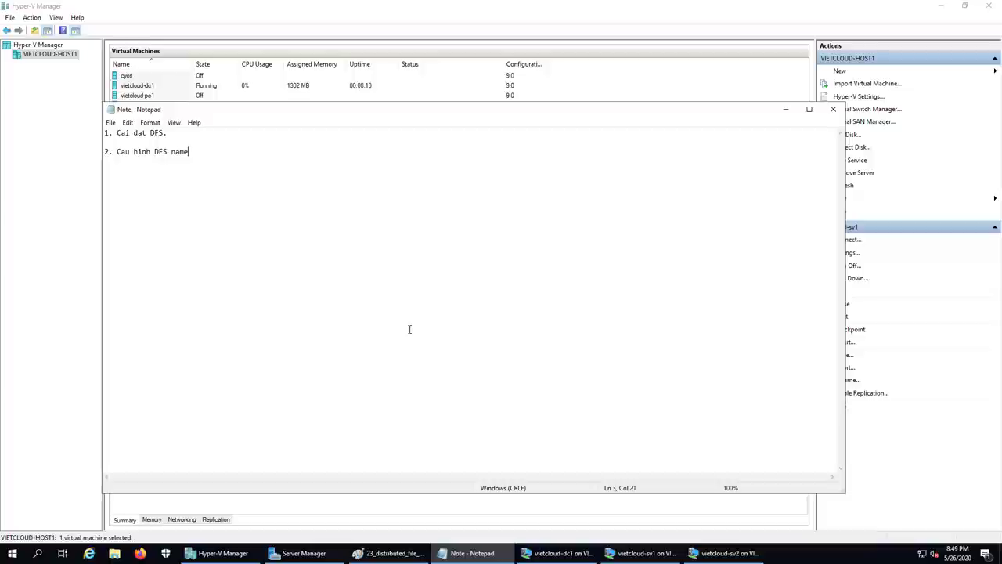
pyautogui.write(' space.')
pyautogui.press('Return')
pyautogui.press('Return')
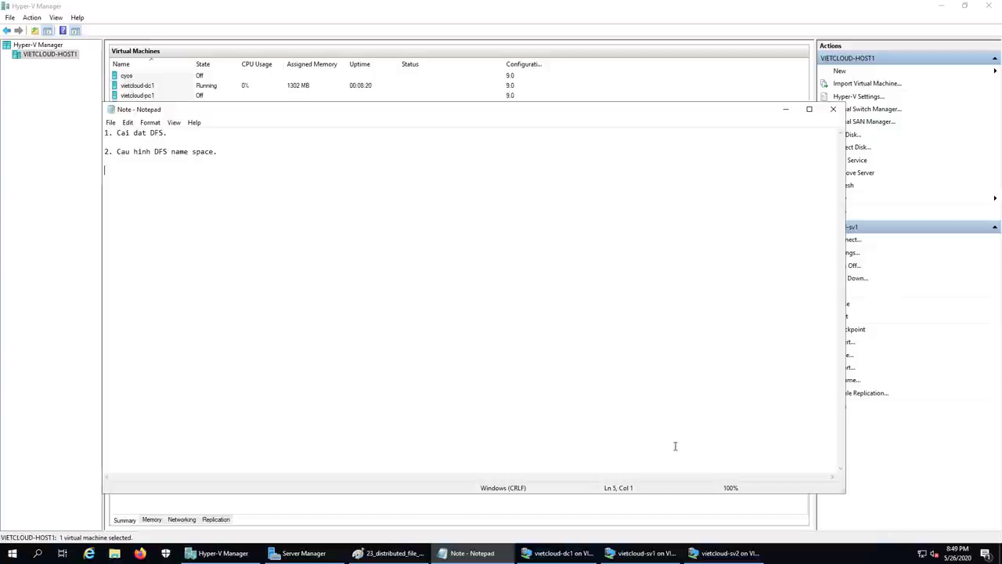
pyautogui.click(635, 553)
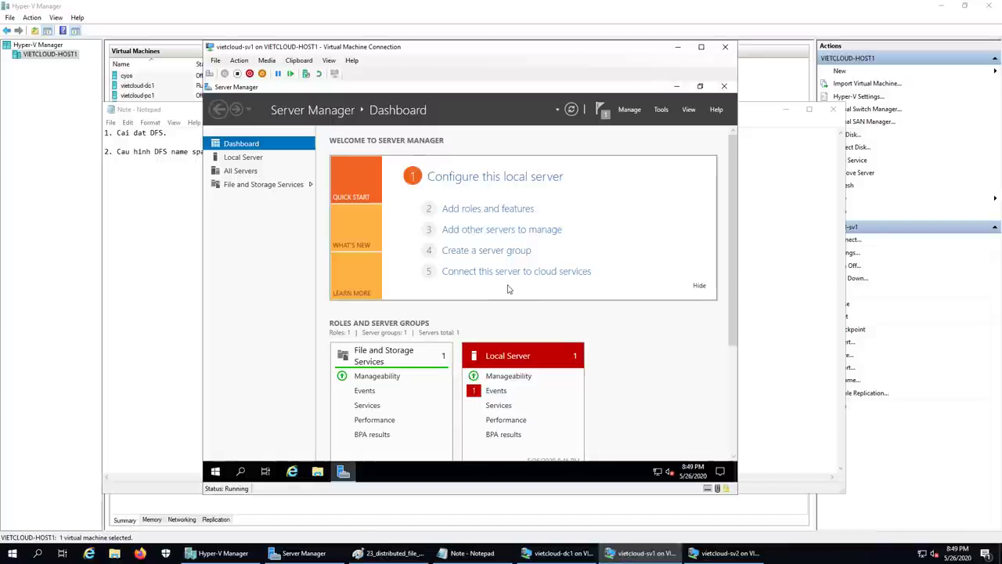
# - Launch DFS Management from the Tools menu, maximize it, and select the Namespaces node
pyautogui.click(661, 111)
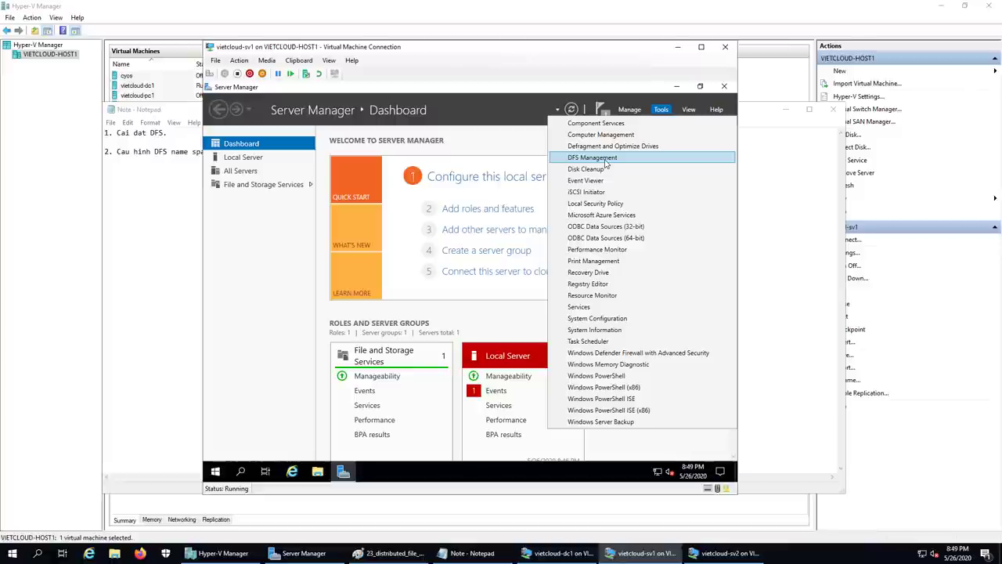
pyautogui.click(605, 161)
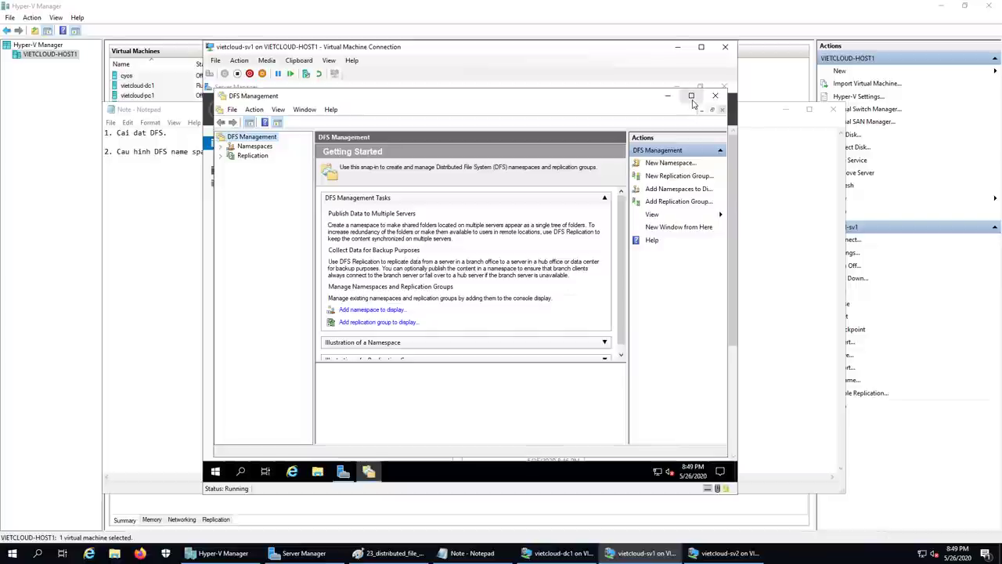
pyautogui.click(692, 100)
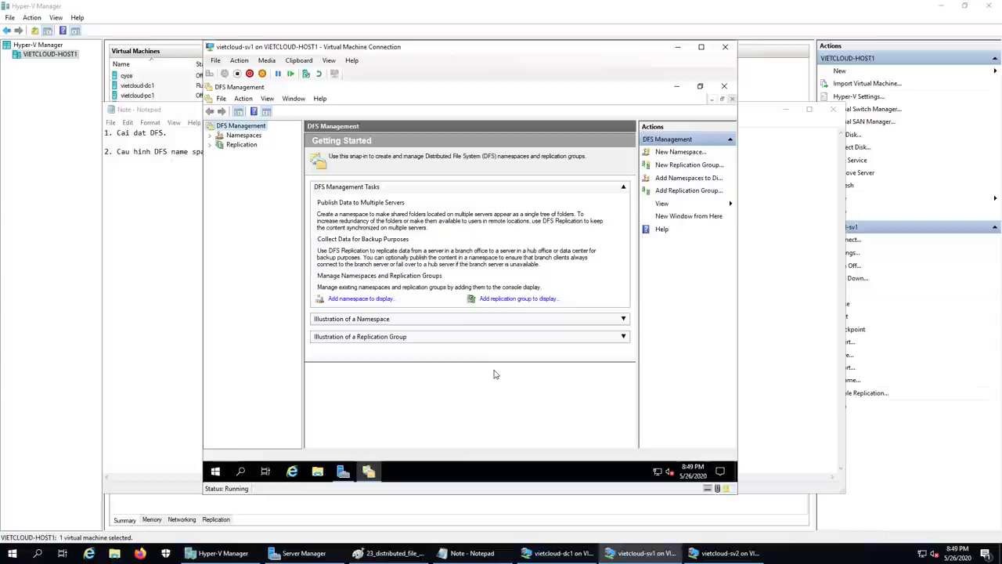
pyautogui.click(240, 137)
# - Start a new namespace on server sv1.vietcloud.vn and name it DFS_DATA
pyautogui.rightClick(240, 139)
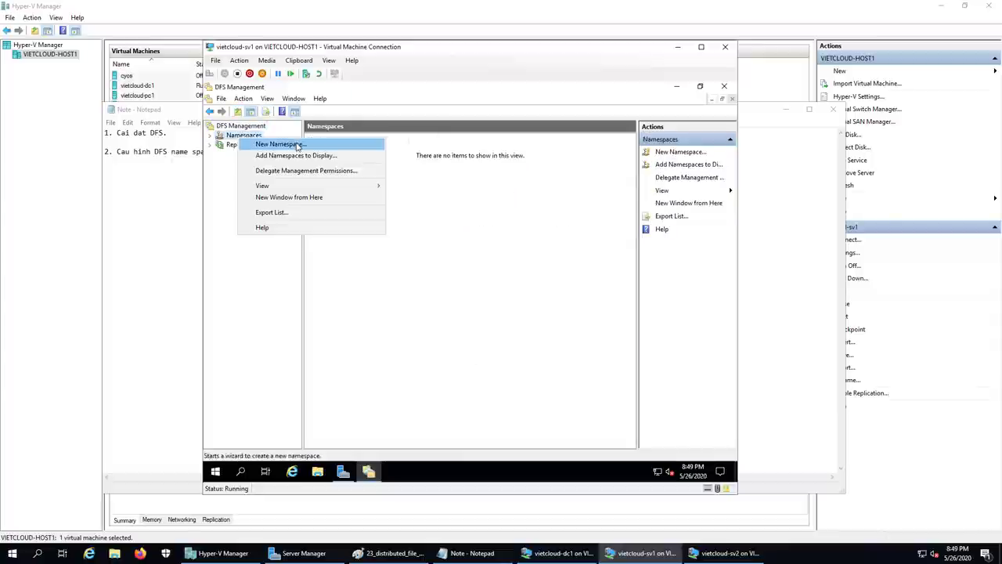
pyautogui.click(260, 143)
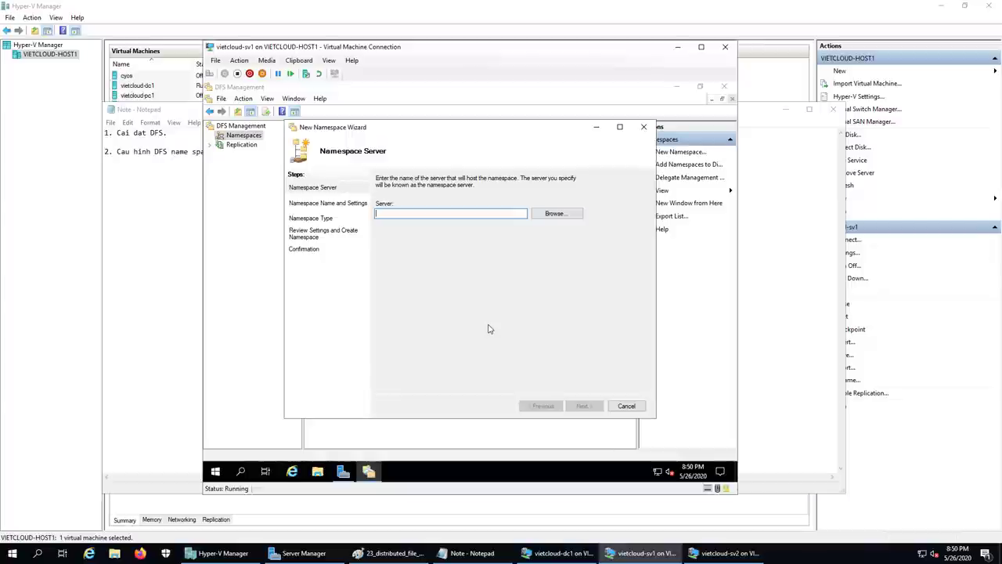
pyautogui.write('s')
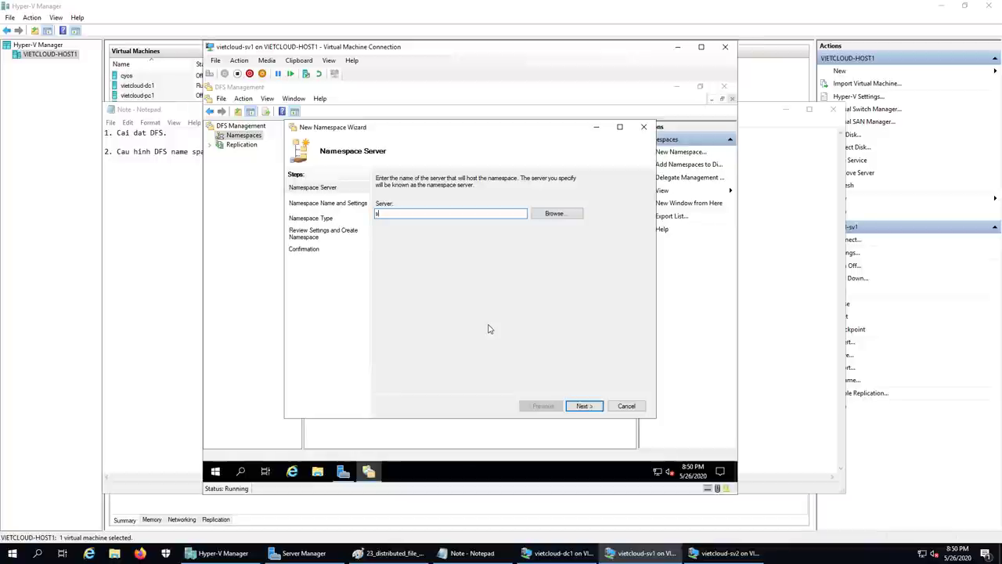
pyautogui.write('v1.vietcloud.vn')
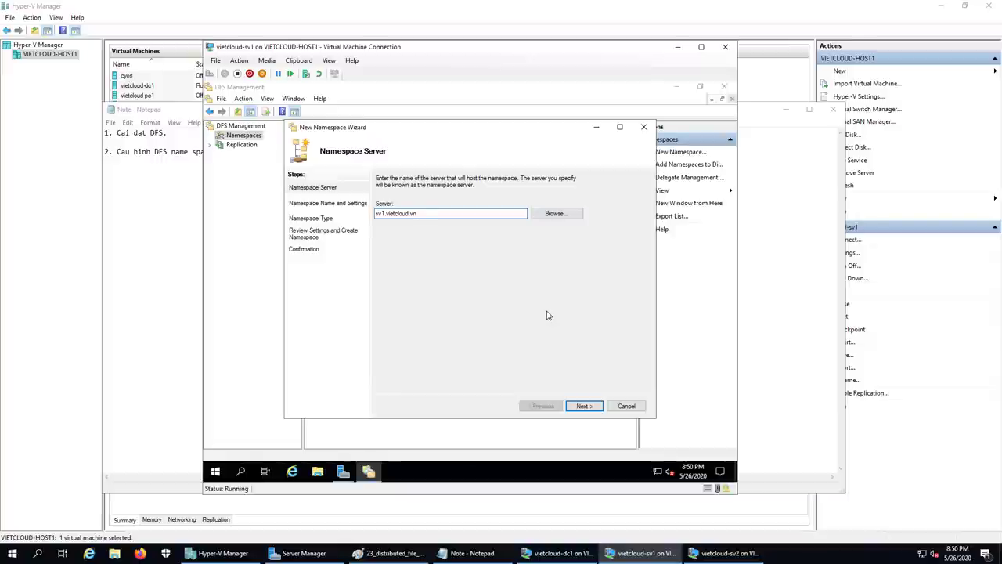
pyautogui.click(585, 407)
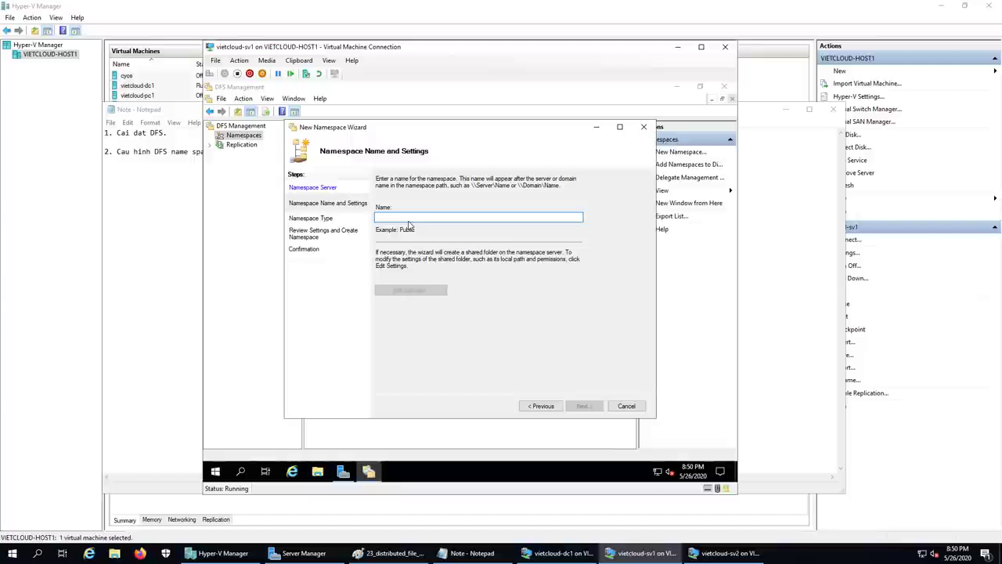
pyautogui.write('DFS')
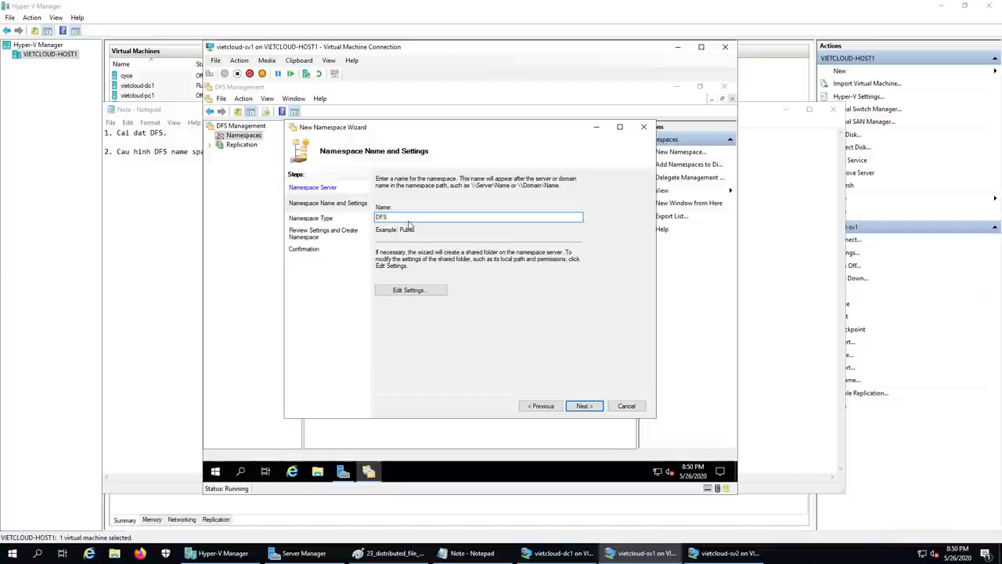
pyautogui.write('_DATA')
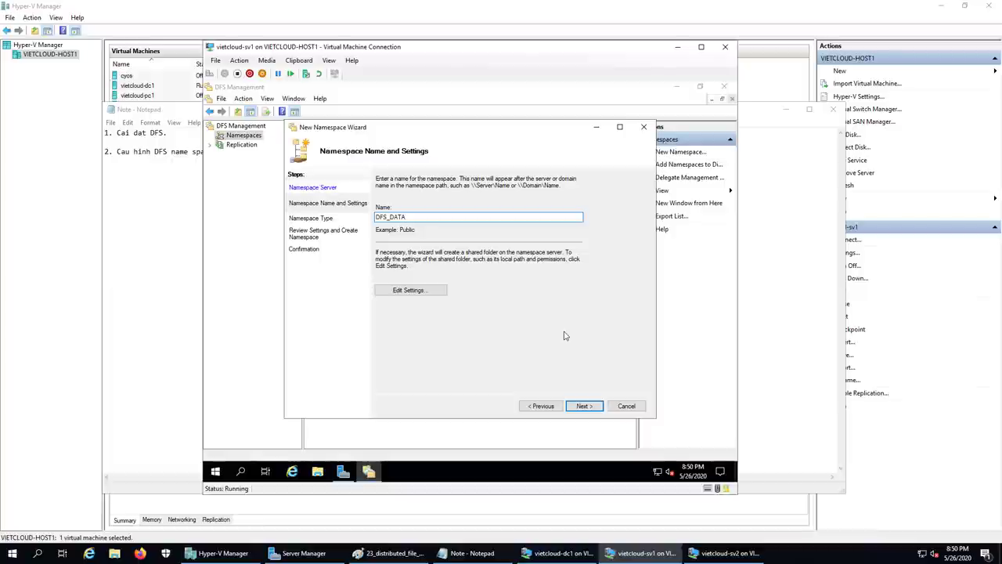
# - Give the DFS_DATA shared folder custom permissions allowing Everyone Full Control
pyautogui.click(417, 291)
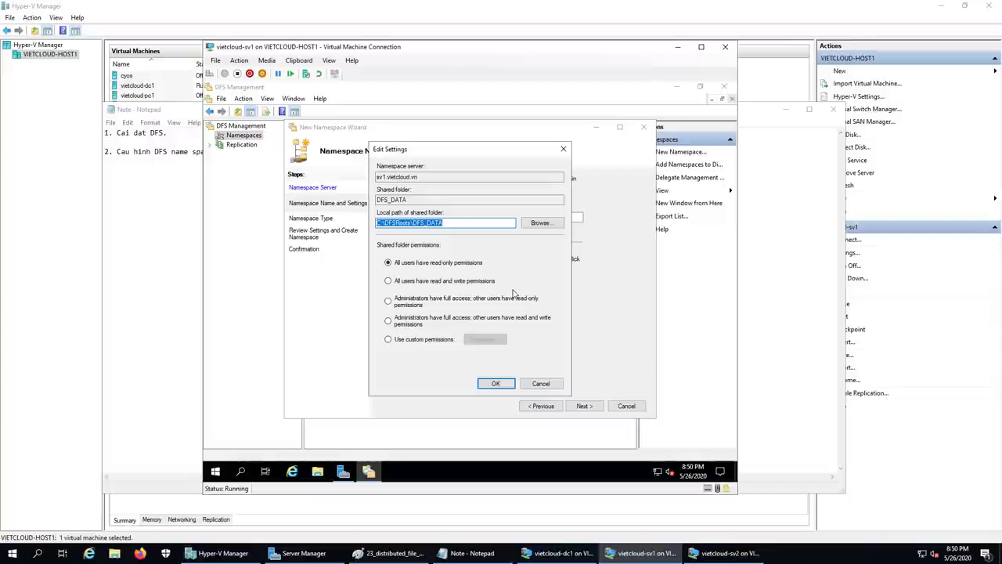
pyautogui.click(396, 339)
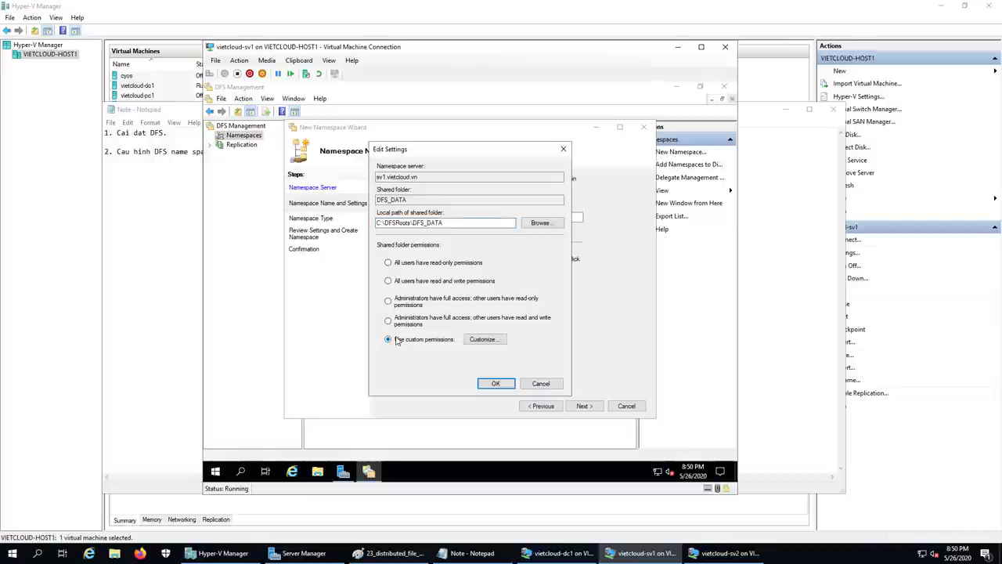
pyautogui.click(489, 339)
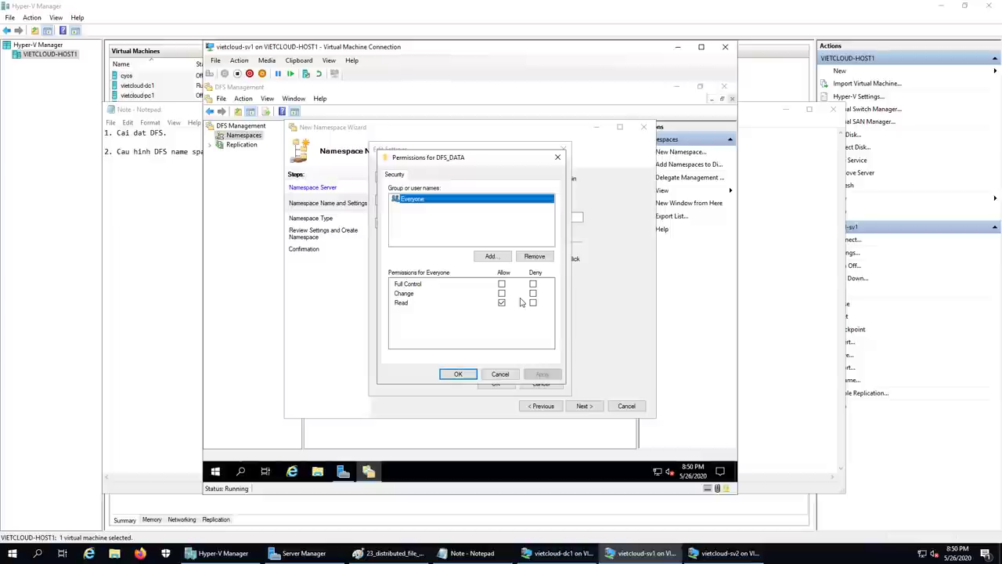
pyautogui.click(502, 284)
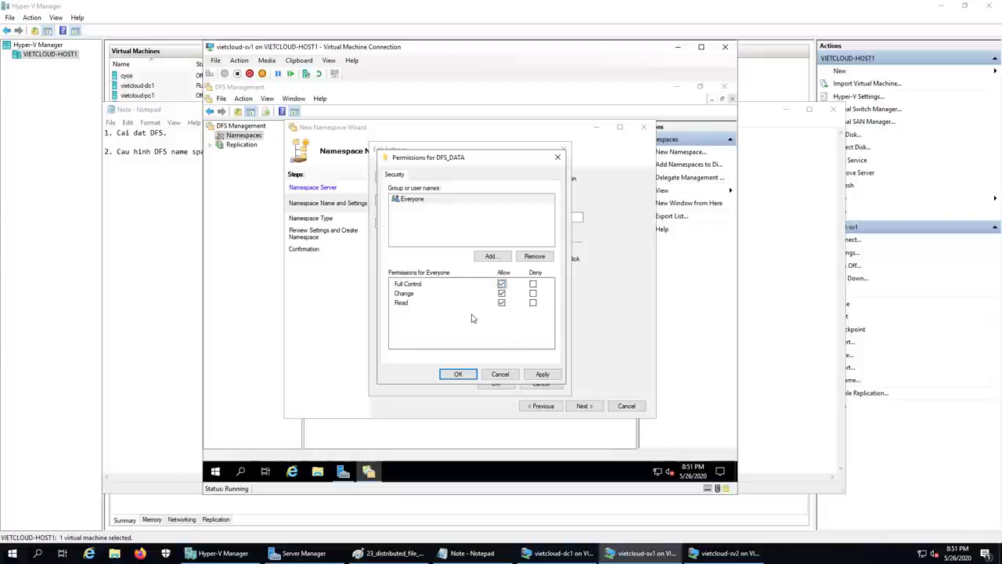
pyautogui.click(457, 375)
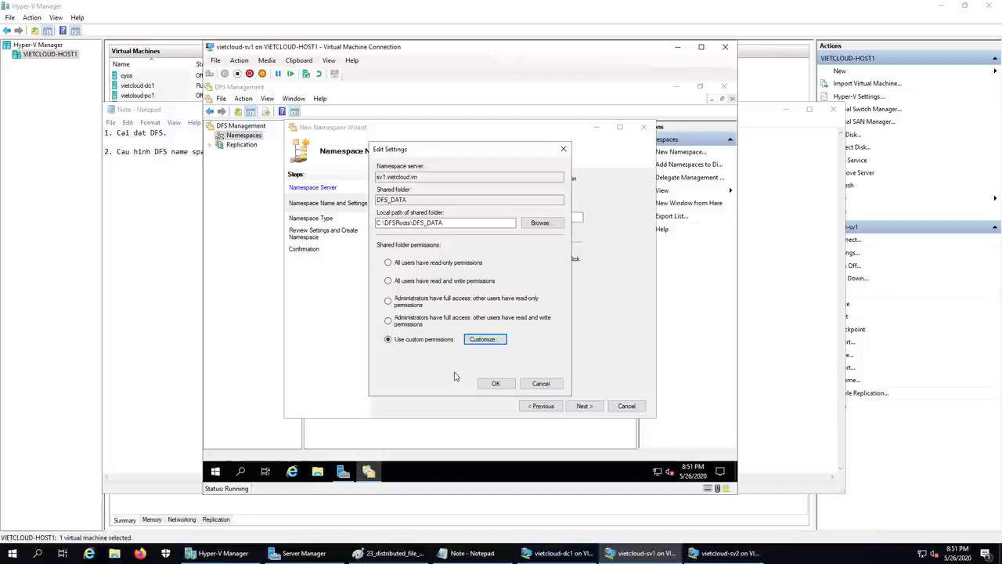
pyautogui.click(495, 383)
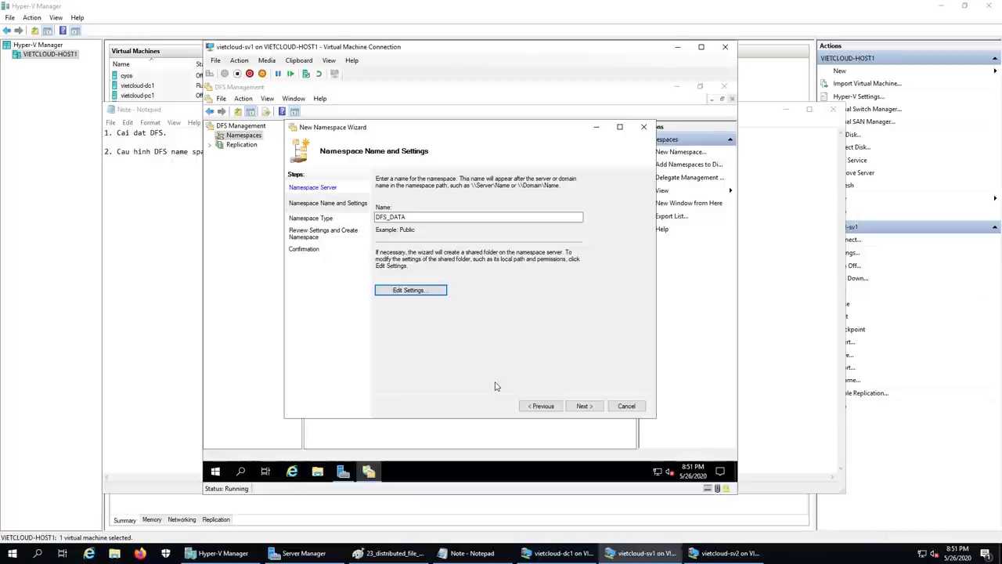
# - Create \\vietcloud.vn\DFS_DATA as a domain-based namespace and close the wizard
pyautogui.click(584, 405)
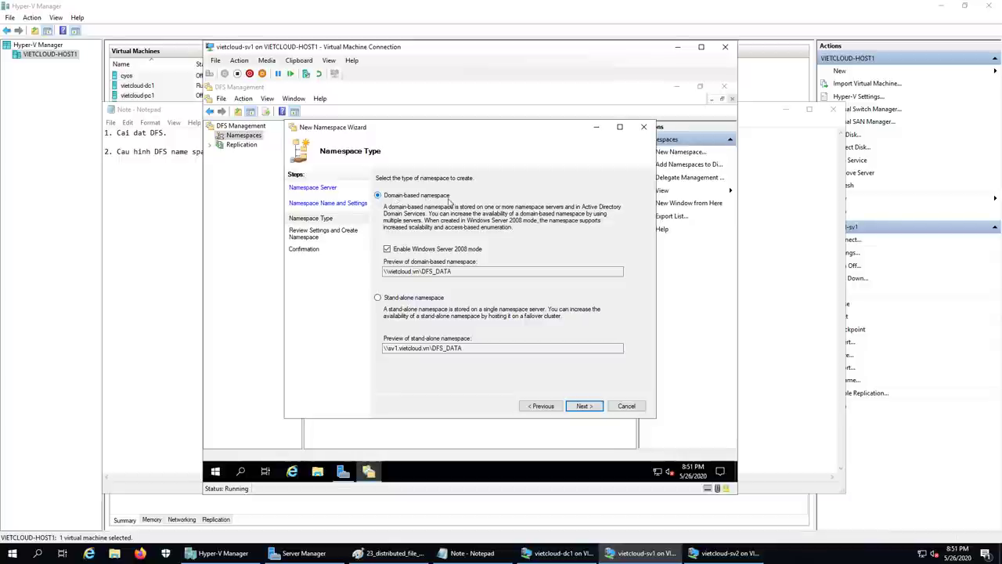
pyautogui.click(586, 405)
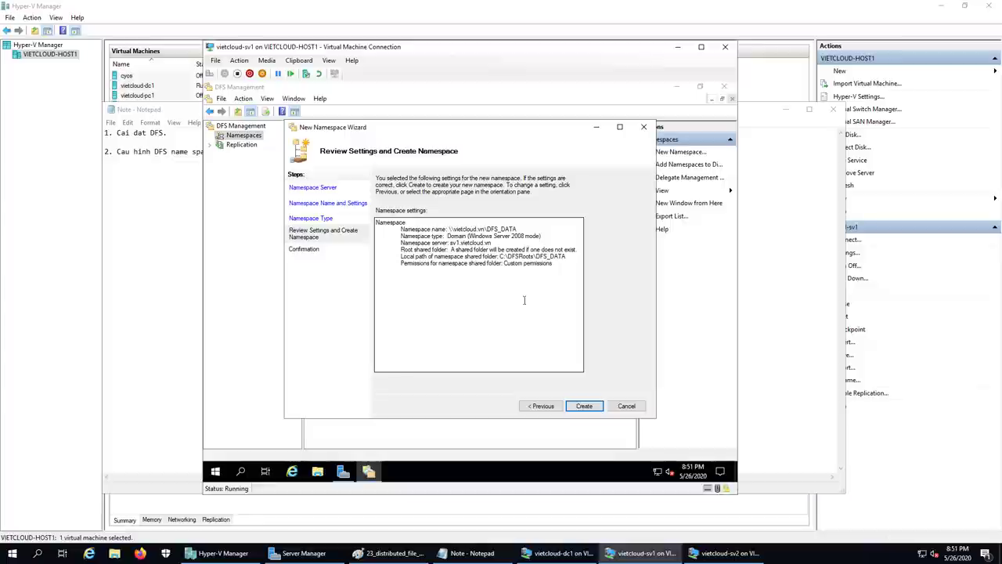
pyautogui.click(600, 412)
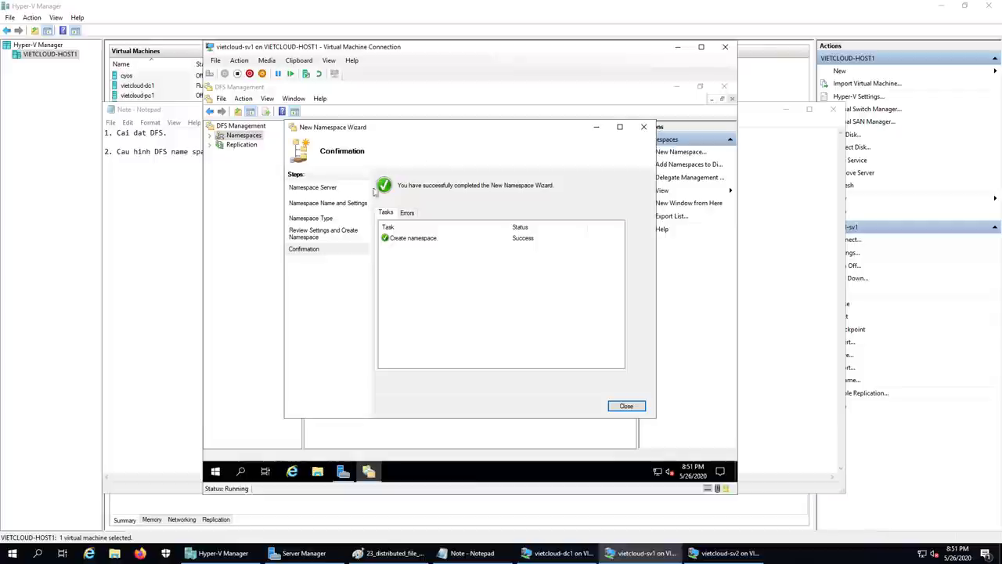
pyautogui.click(626, 405)
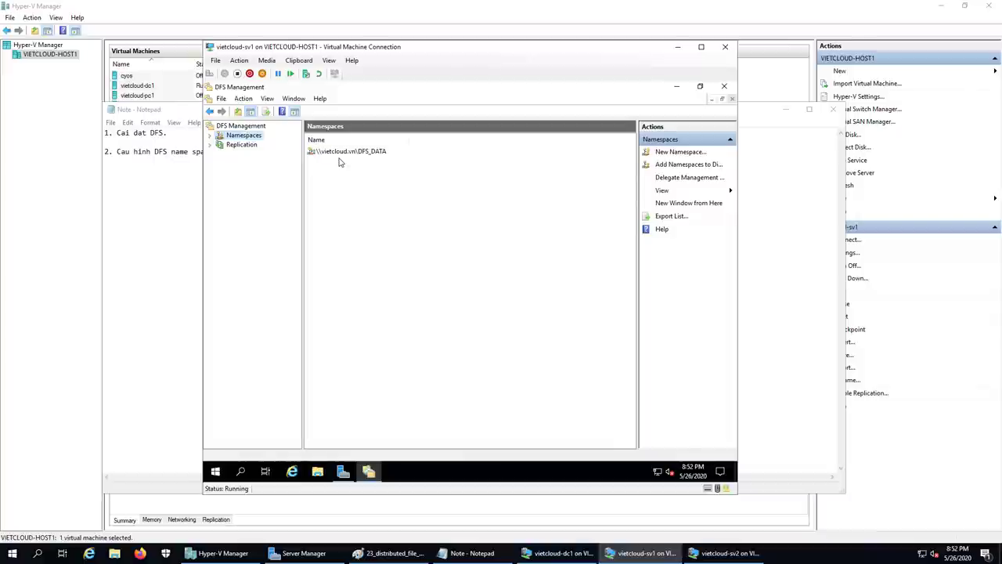
# - Add sv2.vietcloud.vn as a namespace server for \\vietcloud.vn\DFS_DATA and open its shared folder settings
pyautogui.doubleClick(239, 136)
pyautogui.click(250, 145)
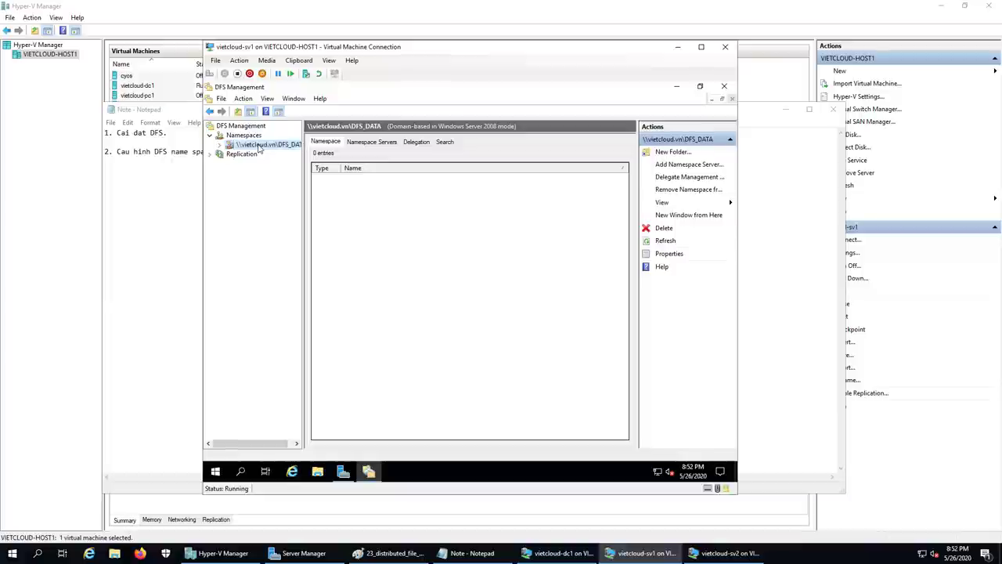
pyautogui.rightClick(259, 149)
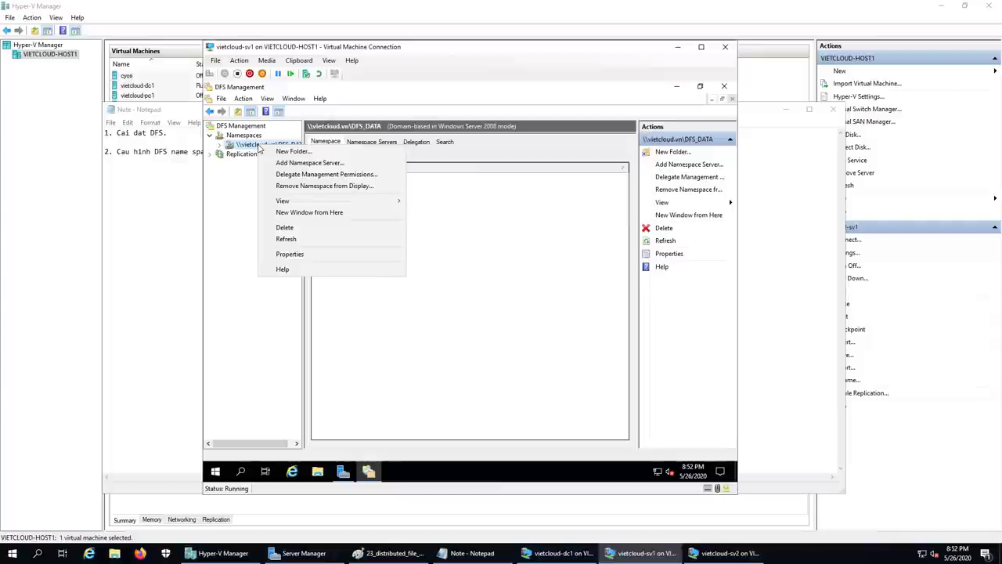
pyautogui.click(340, 163)
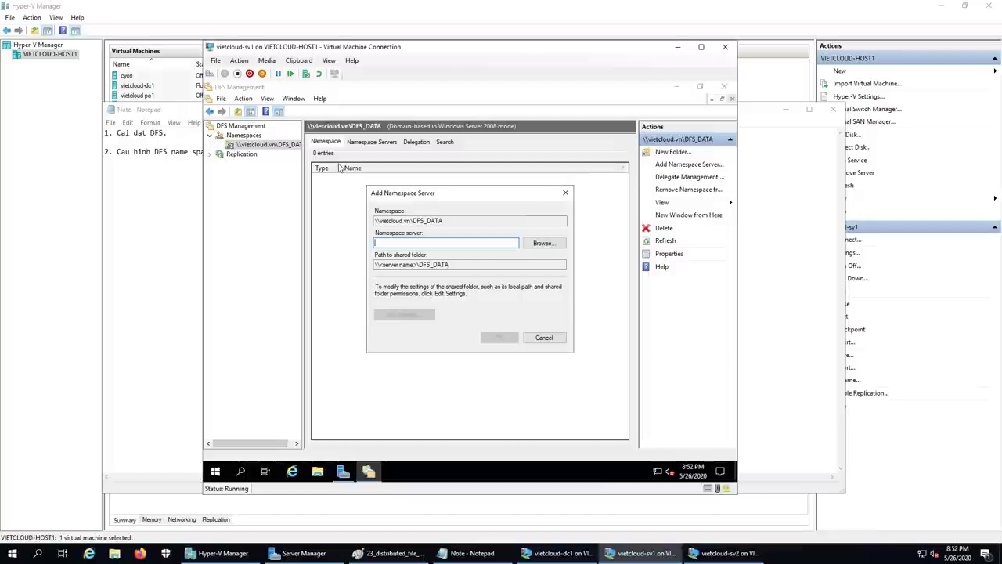
pyautogui.write('s')
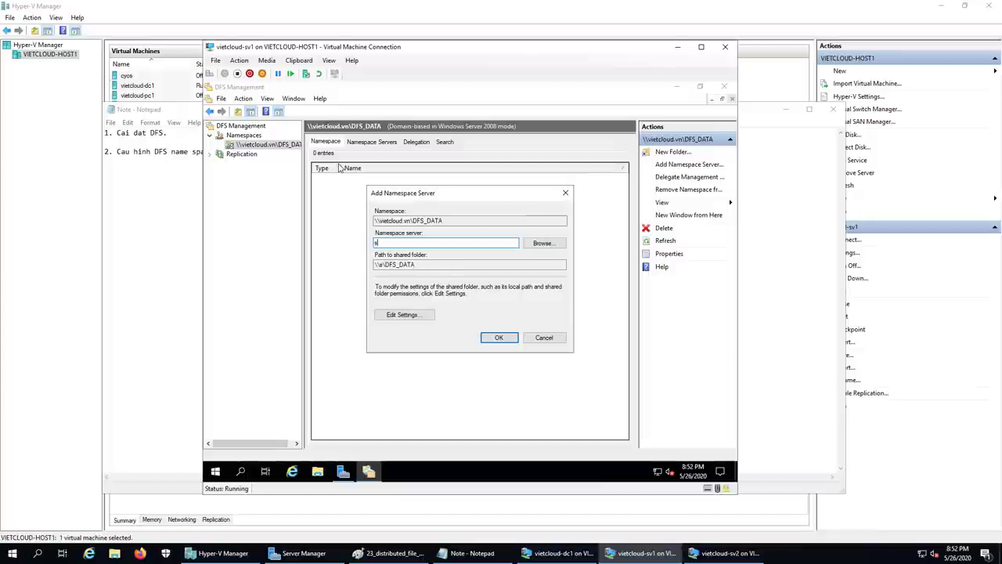
pyautogui.write('v2.vietclo')
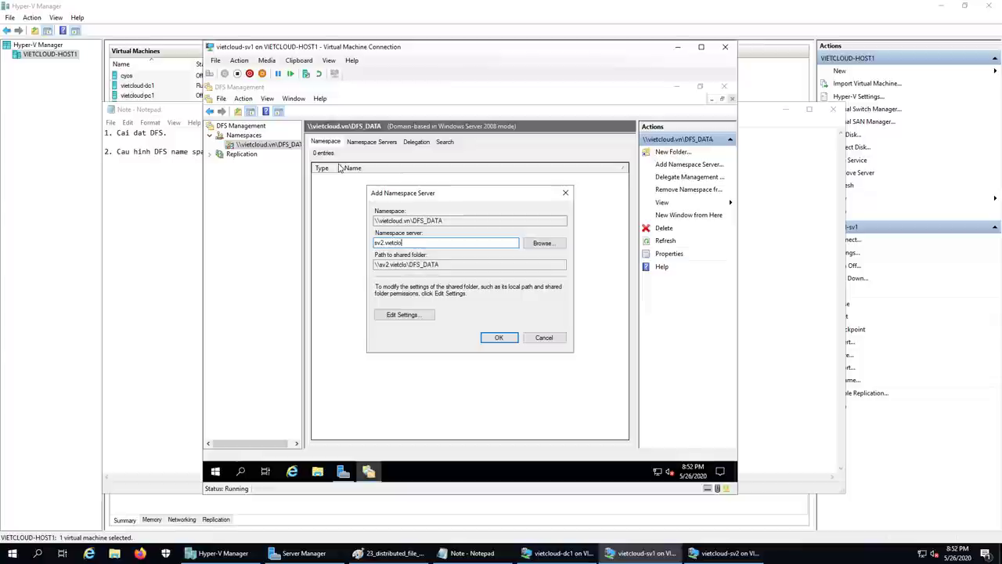
pyautogui.write('ud.vn')
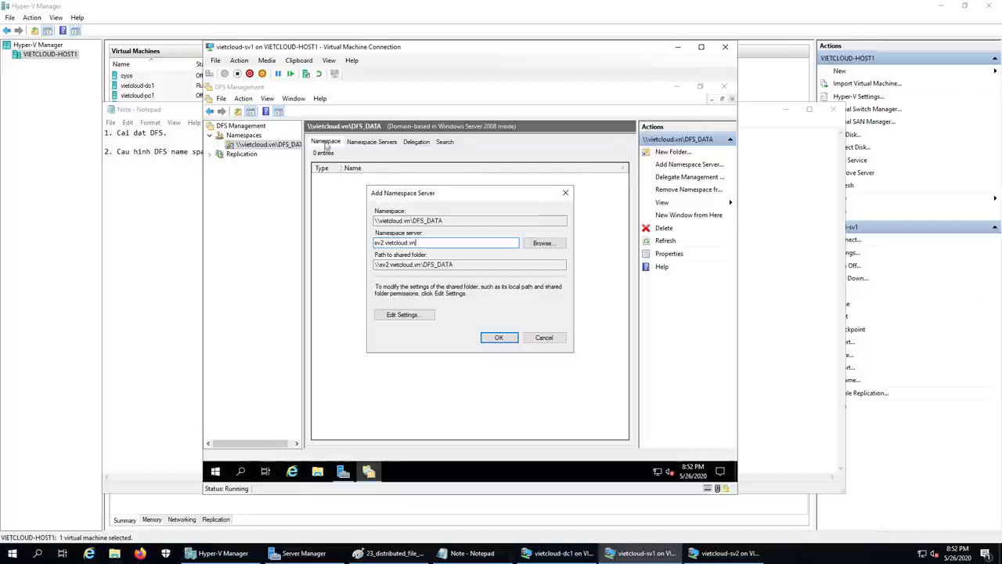
pyautogui.click(402, 314)
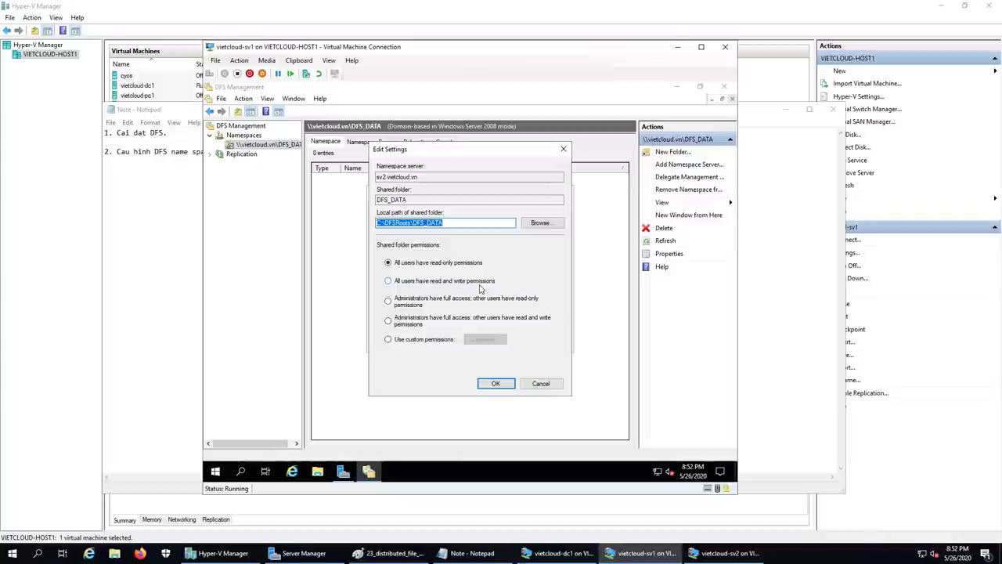
# - Set sv2's DFS_DATA share to custom permissions granting Everyone Full Control
pyautogui.click(392, 342)
pyautogui.click(476, 341)
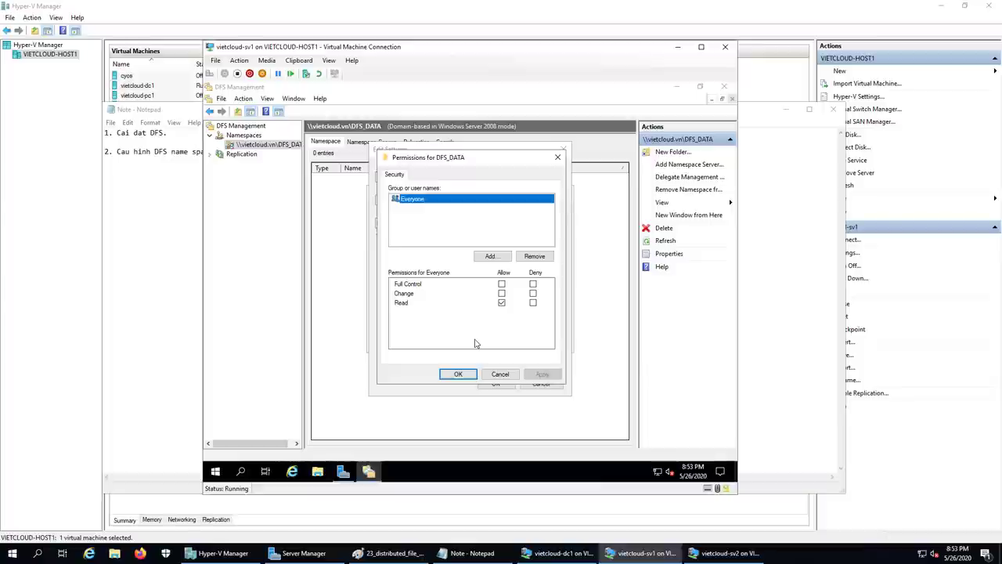
pyautogui.click(502, 284)
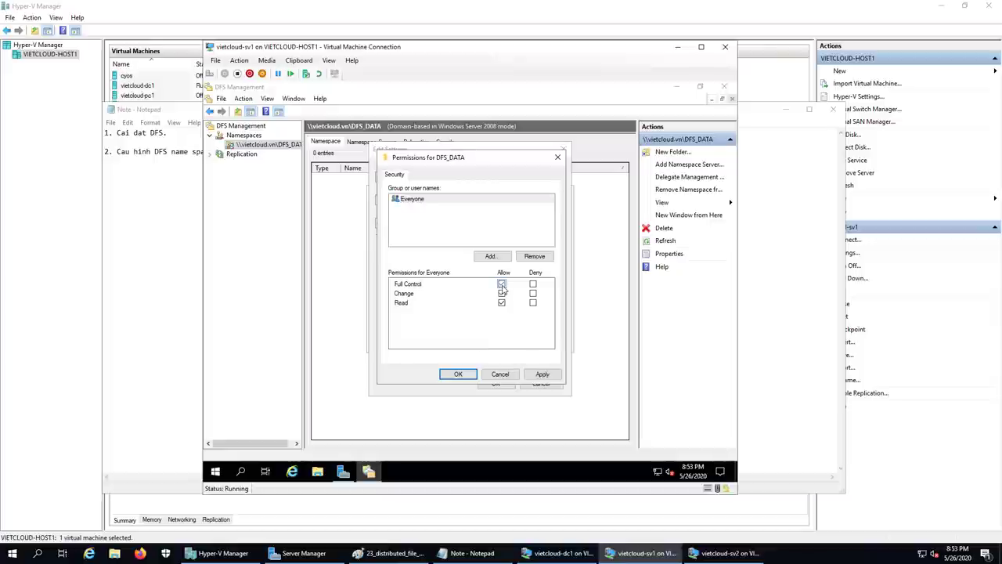
pyautogui.click(458, 374)
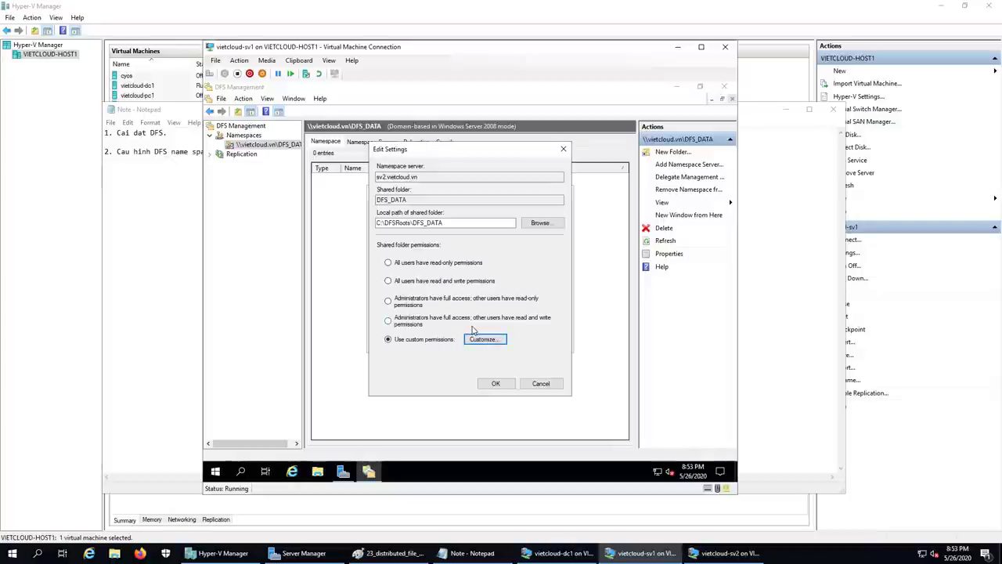
pyautogui.click(494, 383)
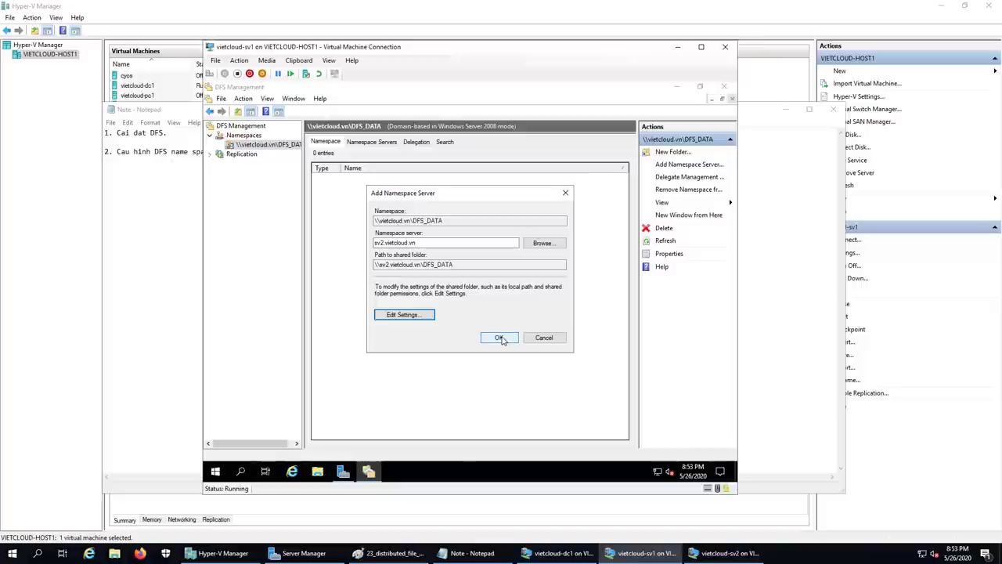
# - Add sv2 as a namespace server and verify SV1 and SV2 both serve DFS_DATA
pyautogui.click(500, 337)
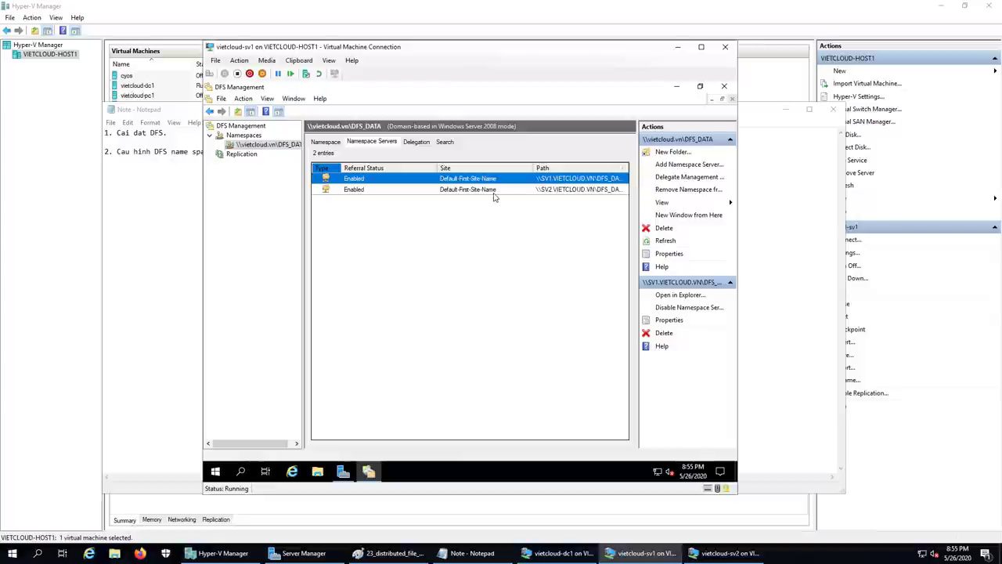
pyautogui.click(365, 190)
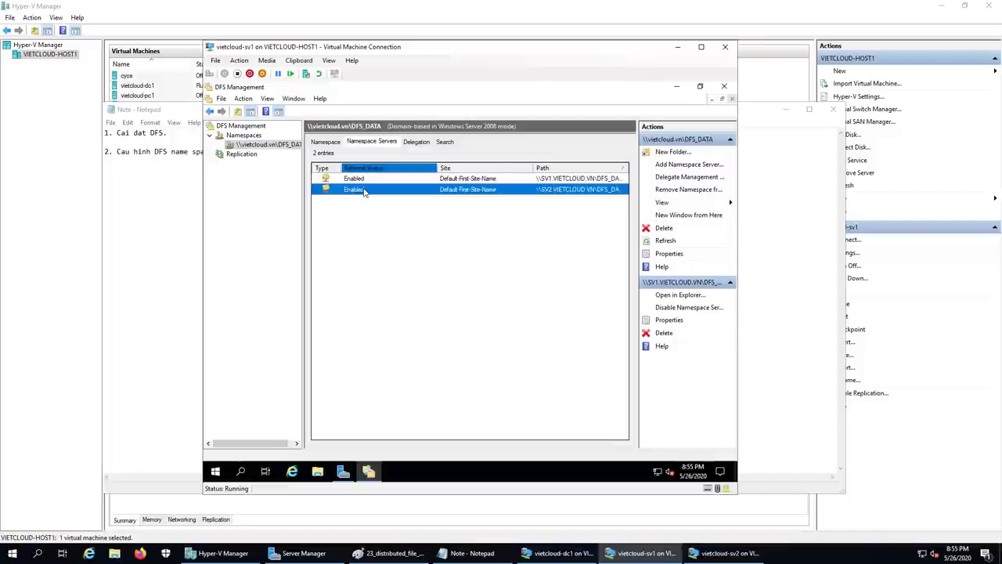
pyautogui.press('Up')
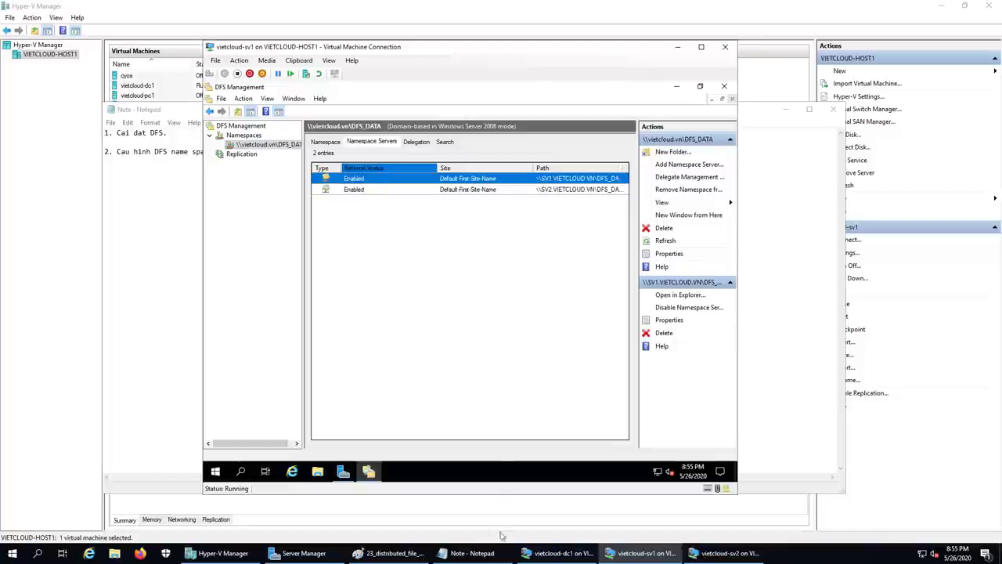
pyautogui.click(470, 553)
# - Note the third step '3. Cau hinh DFS replication.' and return to the vietcloud-sv1 window
pyautogui.write('3.')
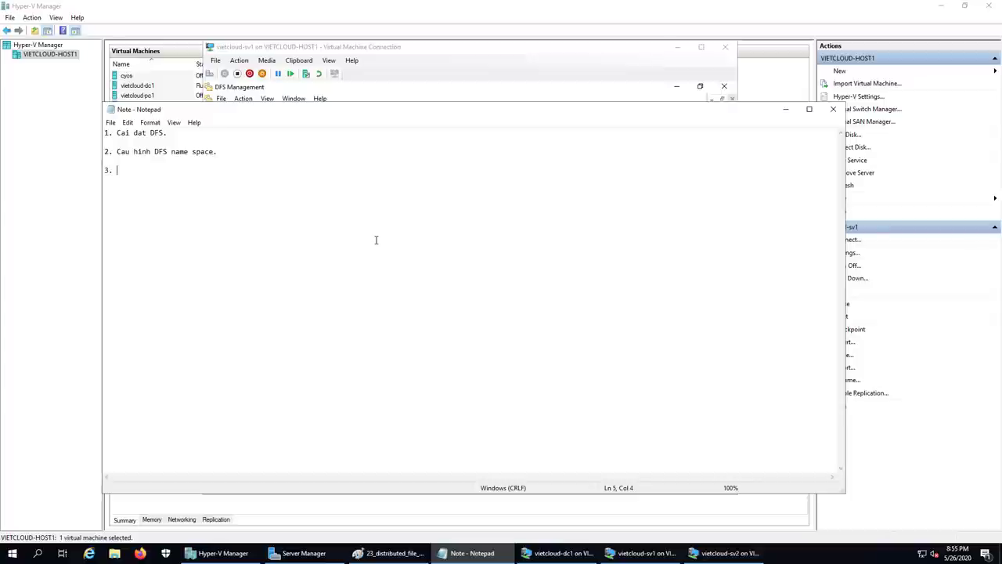
pyautogui.write('Cau hinh DFS repl')
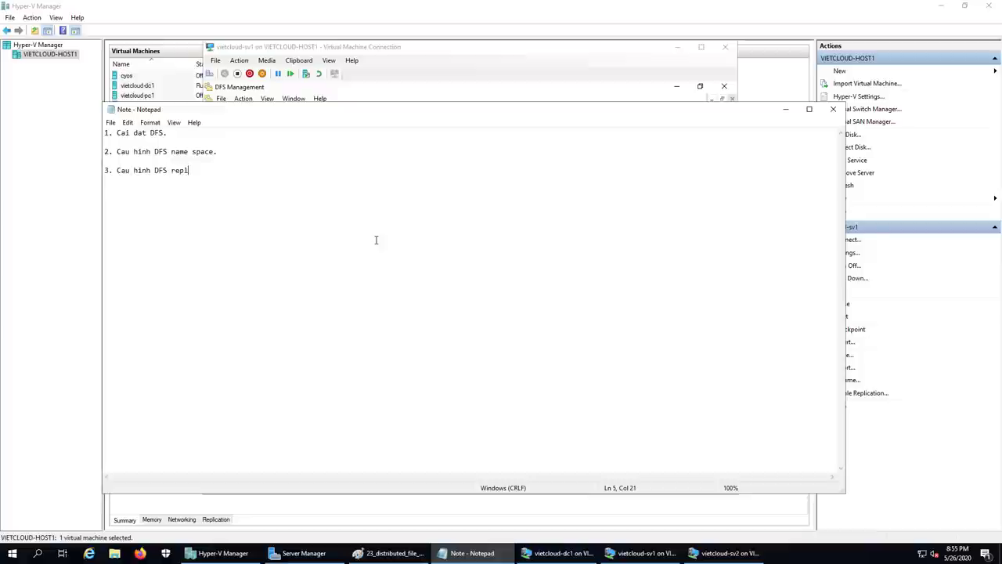
pyautogui.write('ication.')
pyautogui.press('Return')
pyautogui.press('Return')
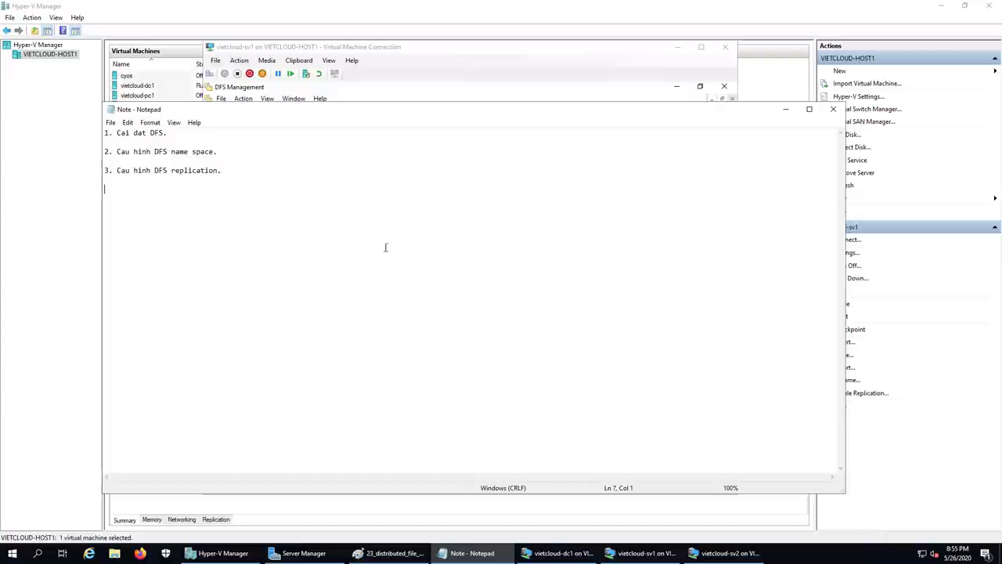
pyautogui.click(637, 553)
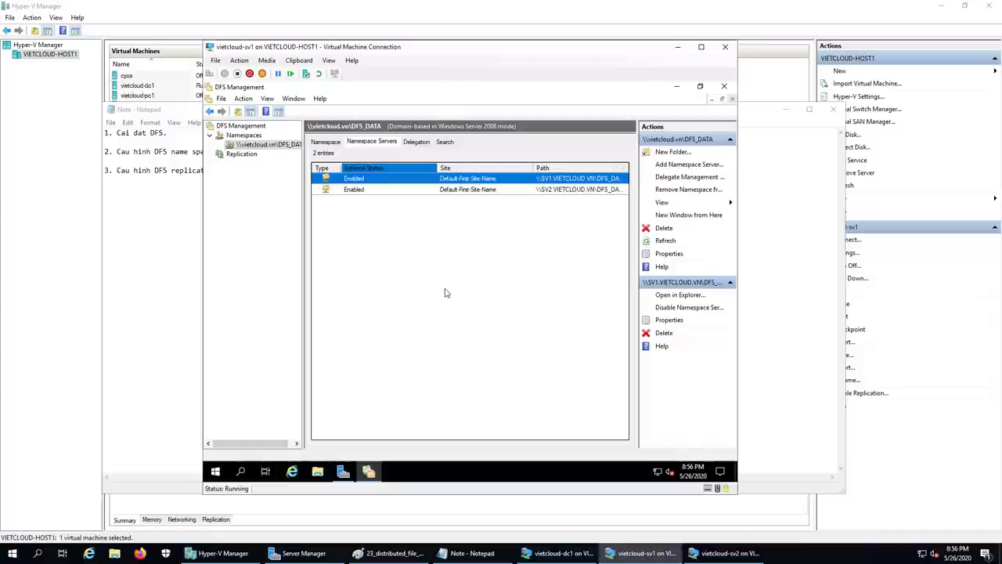
# - Start the New Replication Group wizard from the Replication node in DFS Management
pyautogui.click(242, 154)
pyautogui.rightClick(243, 156)
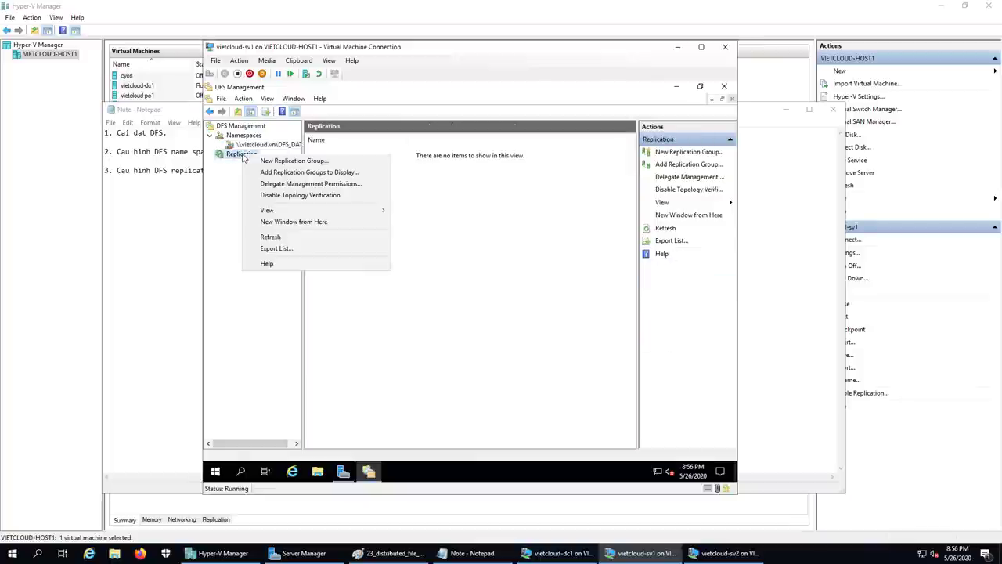
pyautogui.click(340, 161)
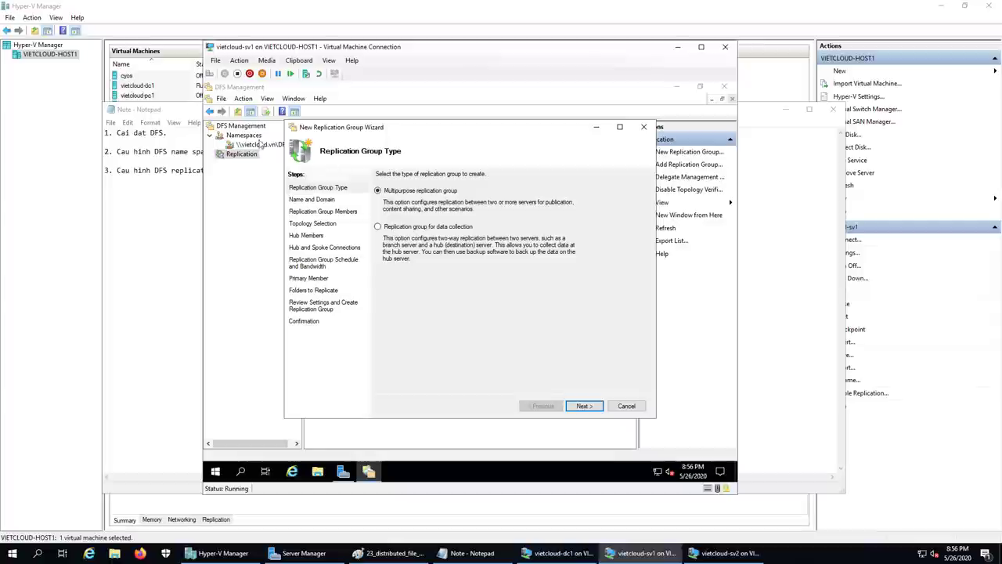
# - Name the multipurpose replication group 'DFS Replication'
pyautogui.click(585, 405)
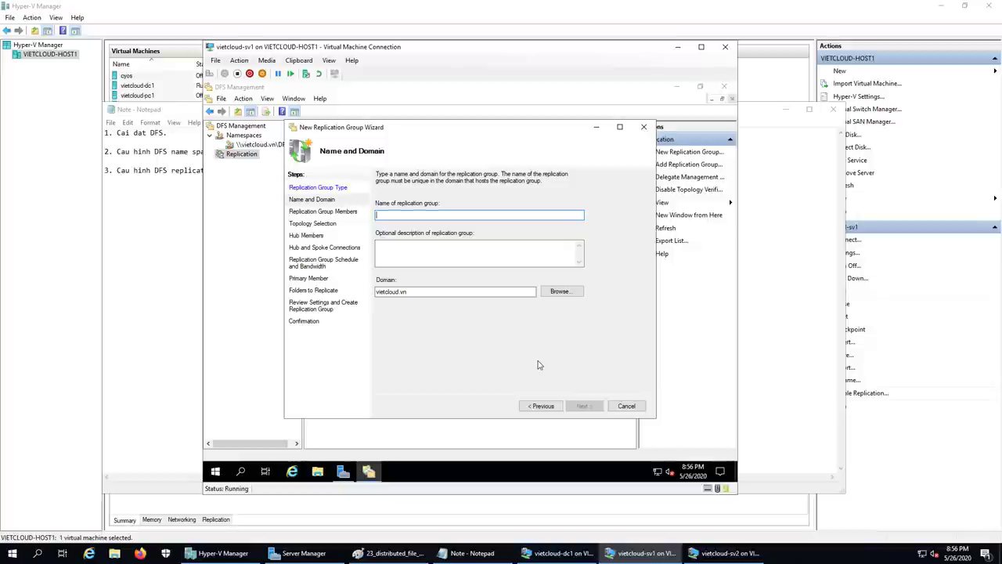
pyautogui.write('DFS ')
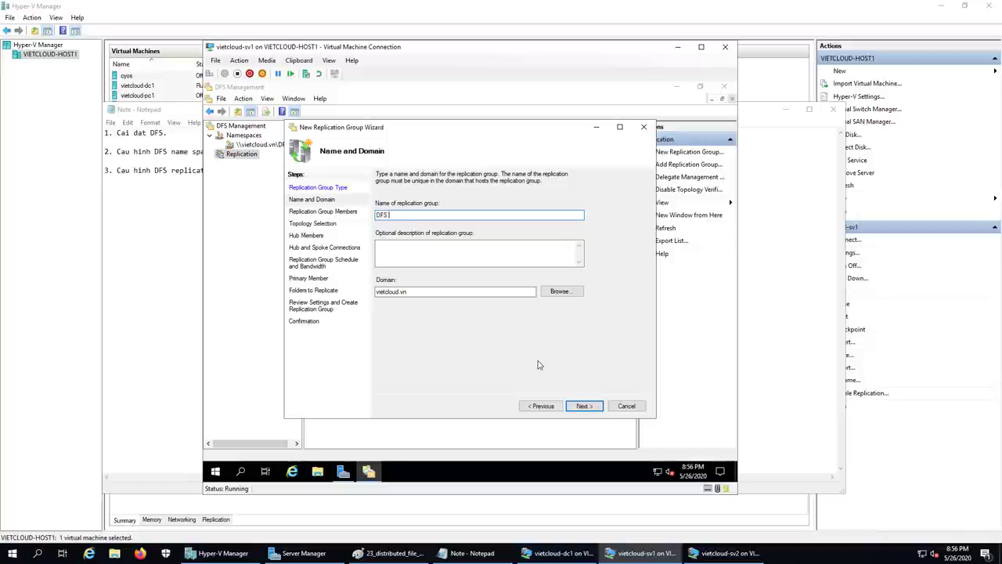
pyautogui.write('Replica')
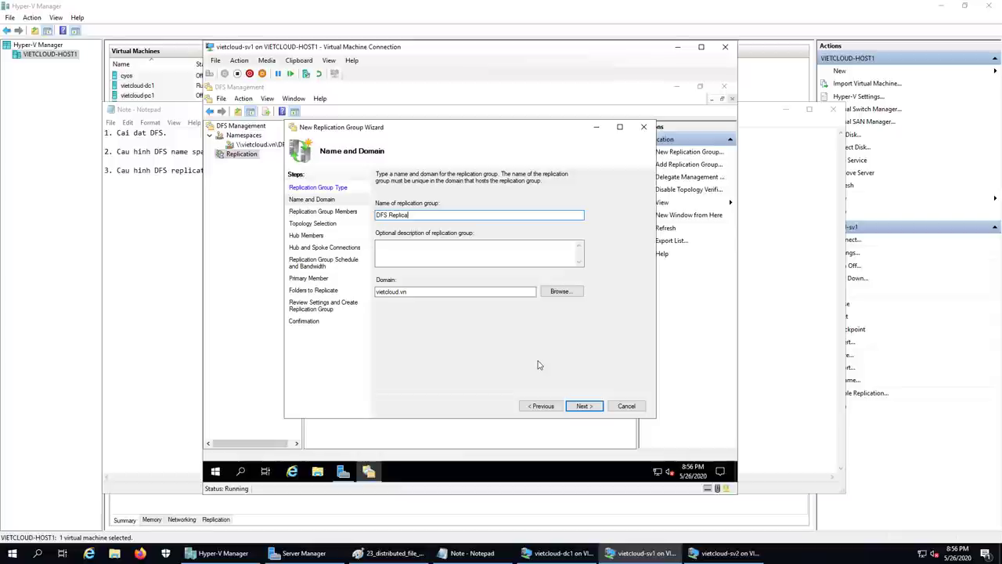
pyautogui.write('tion')
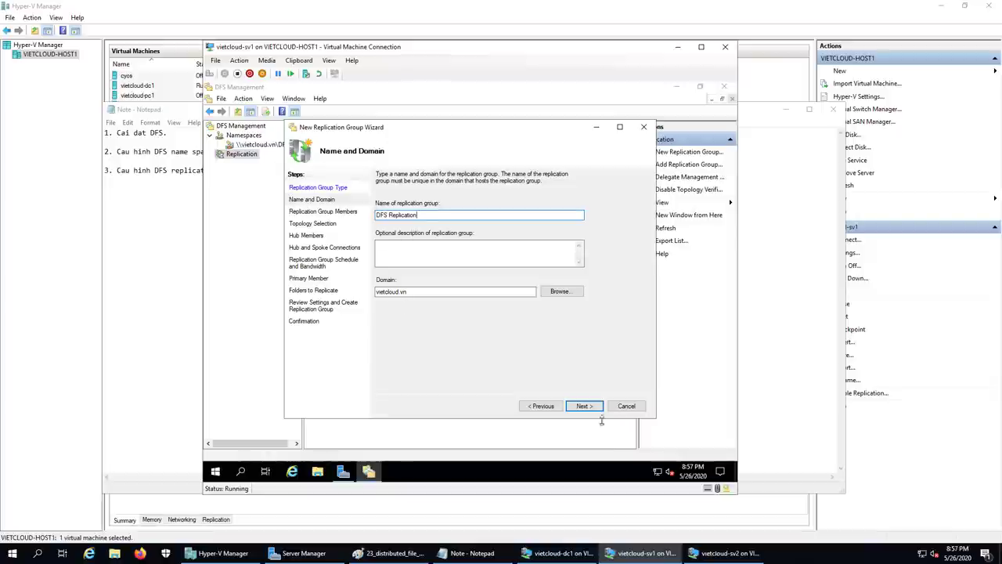
pyautogui.click(583, 405)
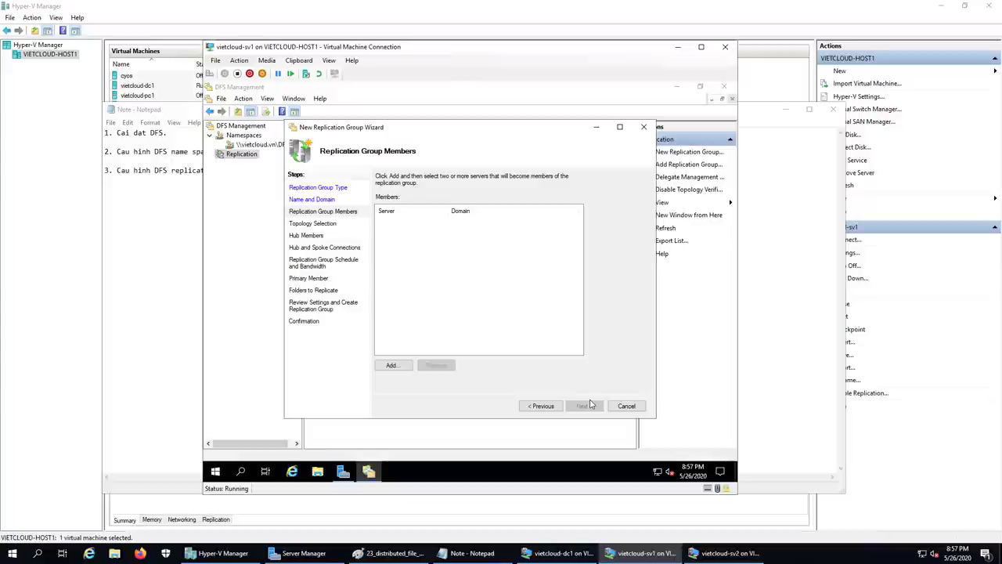
# - Add sv1 and sv2 from vietcloud.vn as the group's members
pyautogui.click(393, 366)
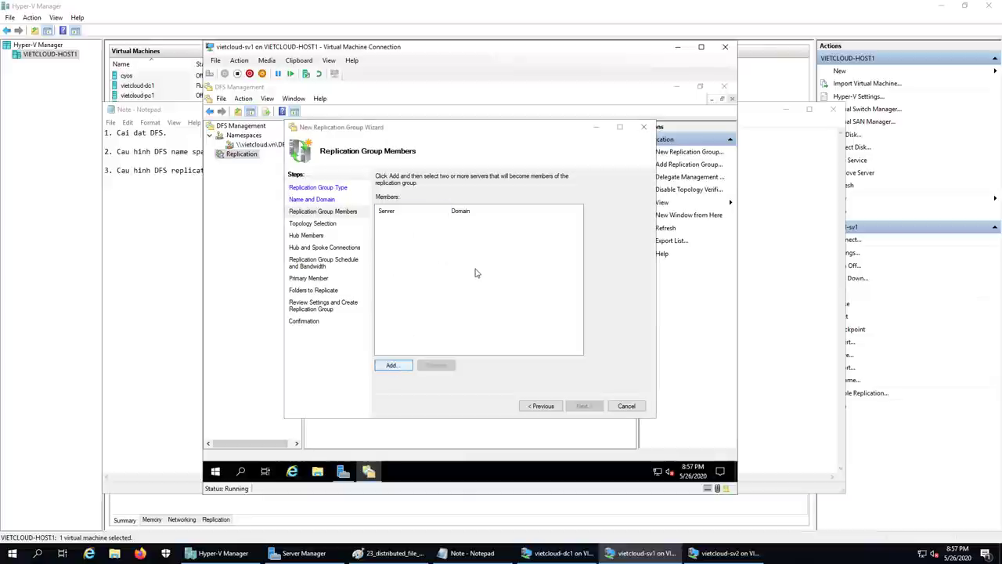
pyautogui.write('s')
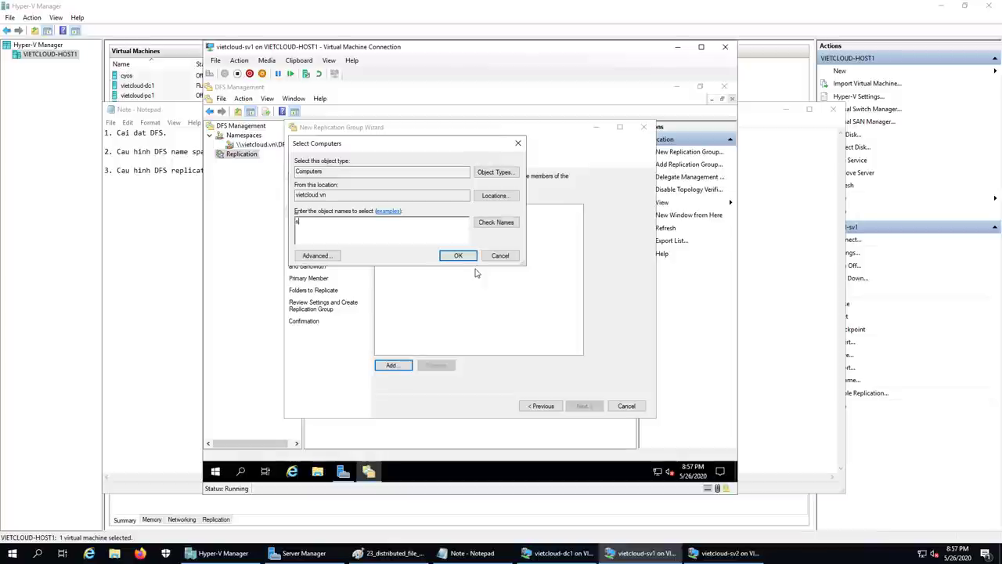
pyautogui.write('v1;sv2')
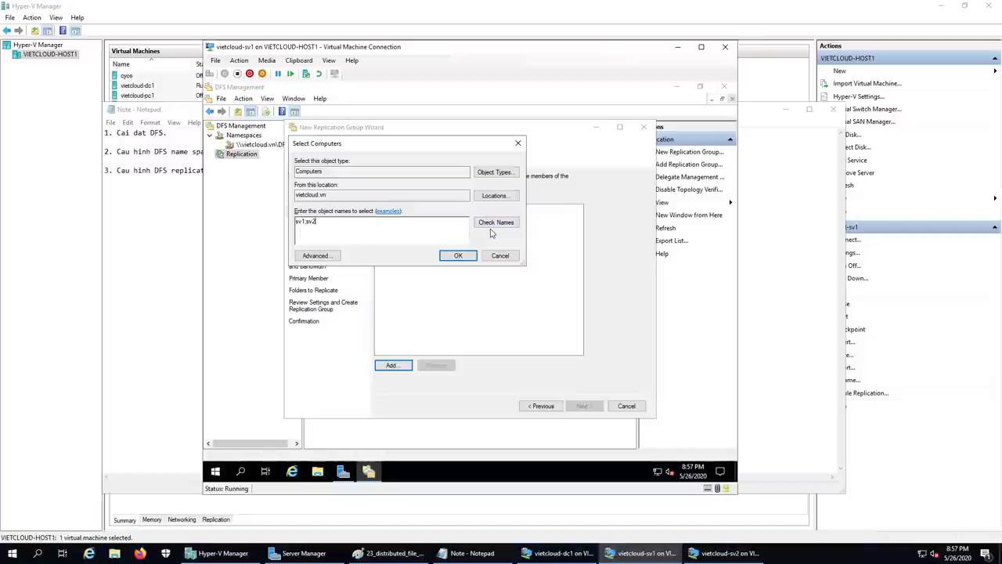
pyautogui.click(493, 226)
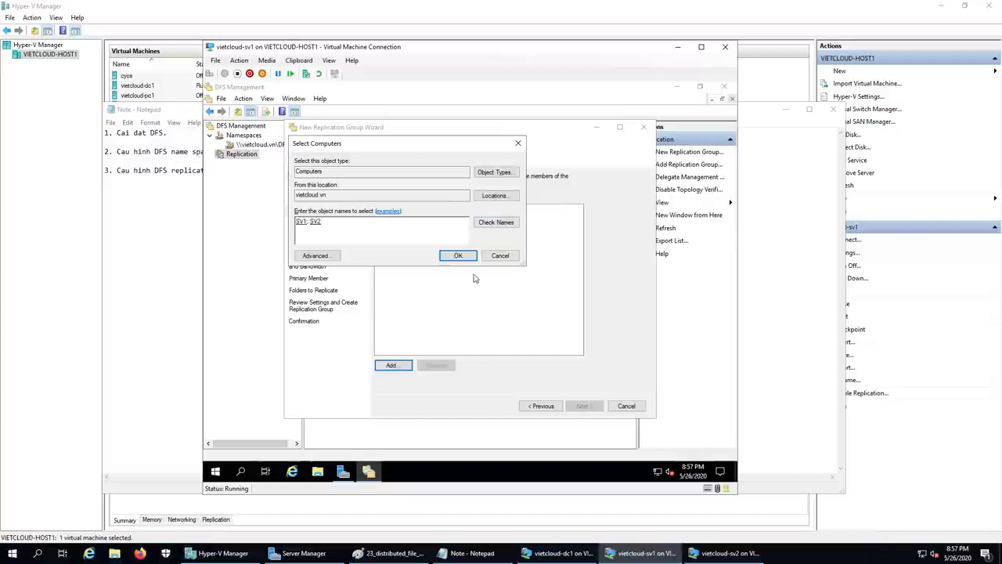
pyautogui.click(458, 255)
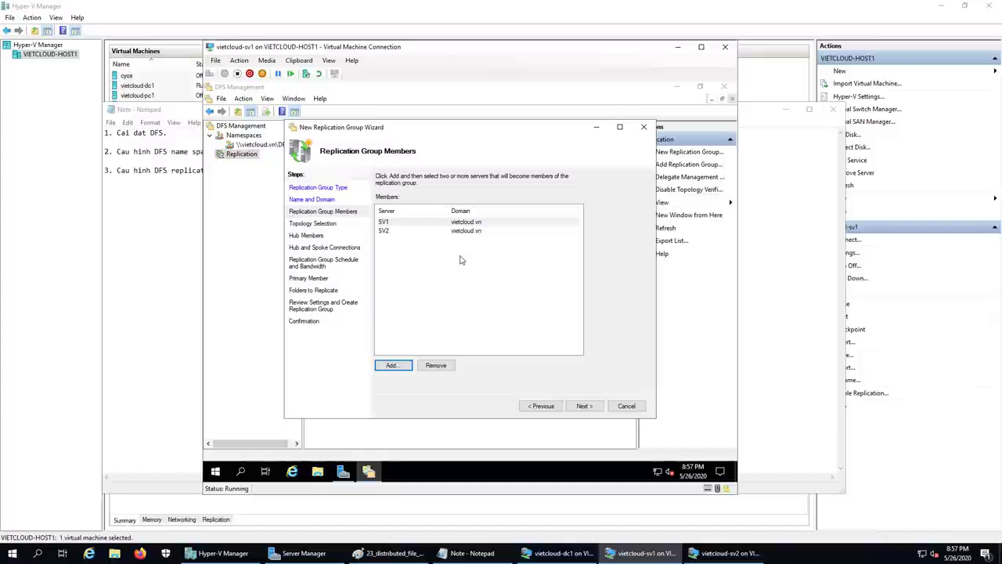
pyautogui.click(387, 227)
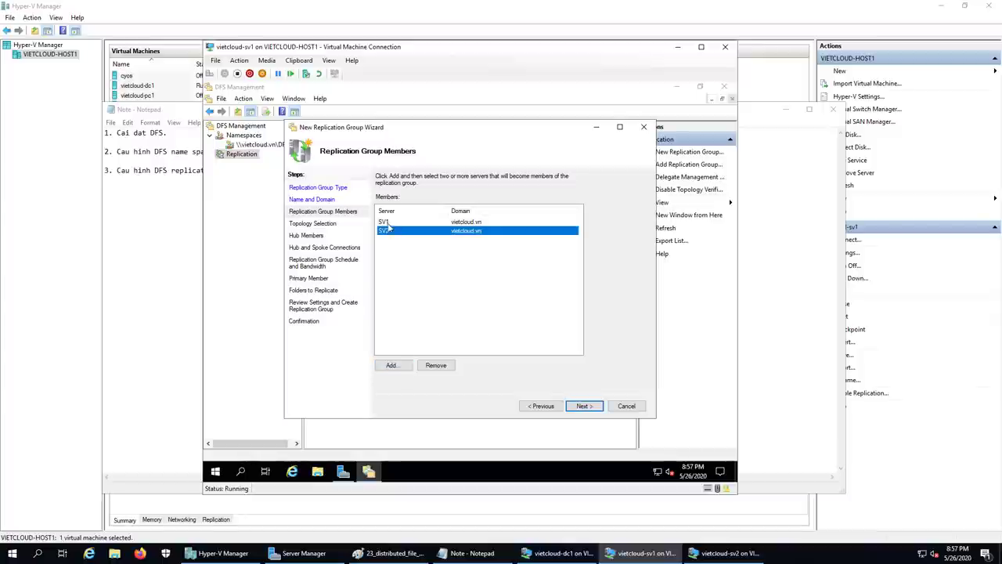
# - Keep the Full mesh topology and continuous replication at Full bandwidth
pyautogui.click(586, 406)
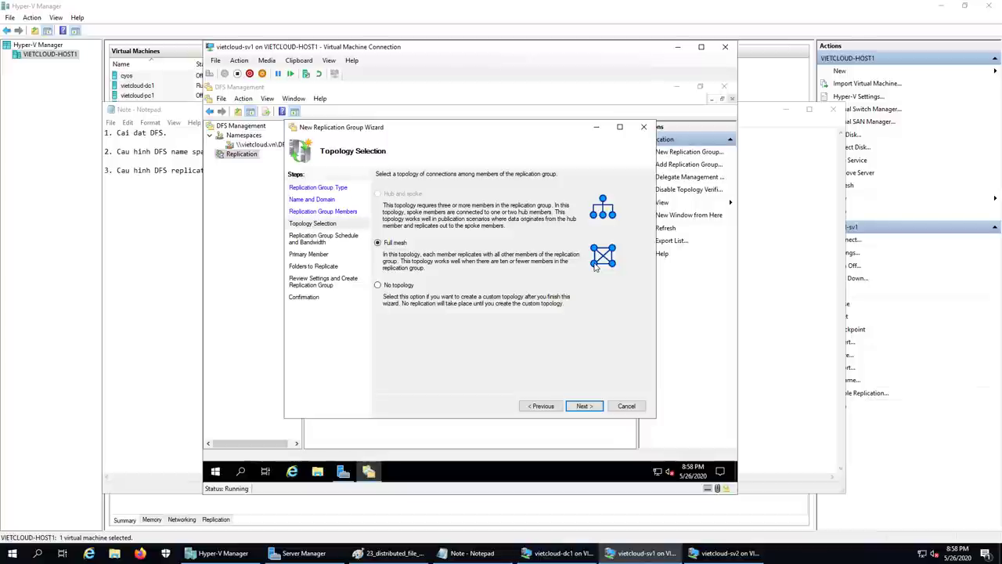
pyautogui.click(580, 407)
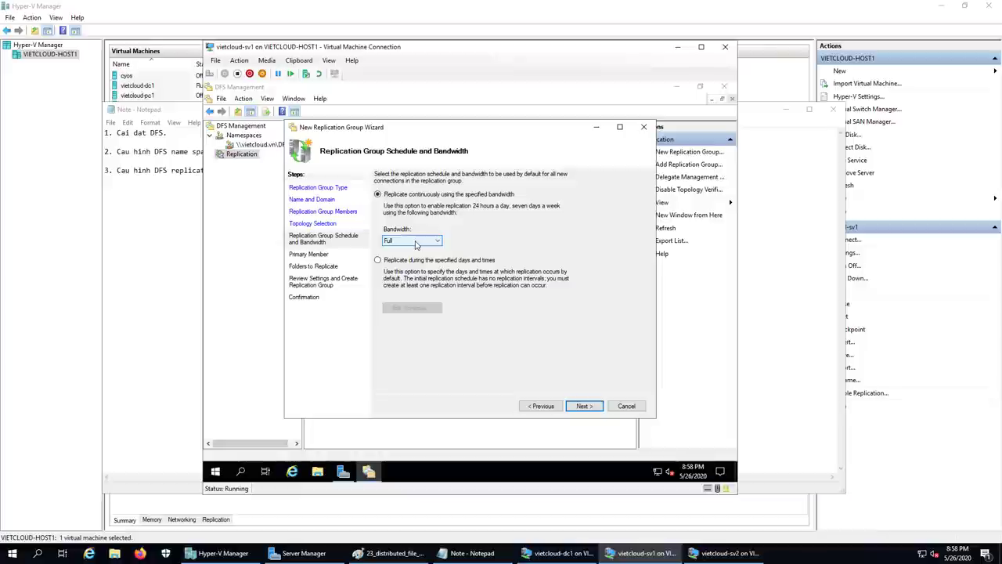
pyautogui.click(584, 406)
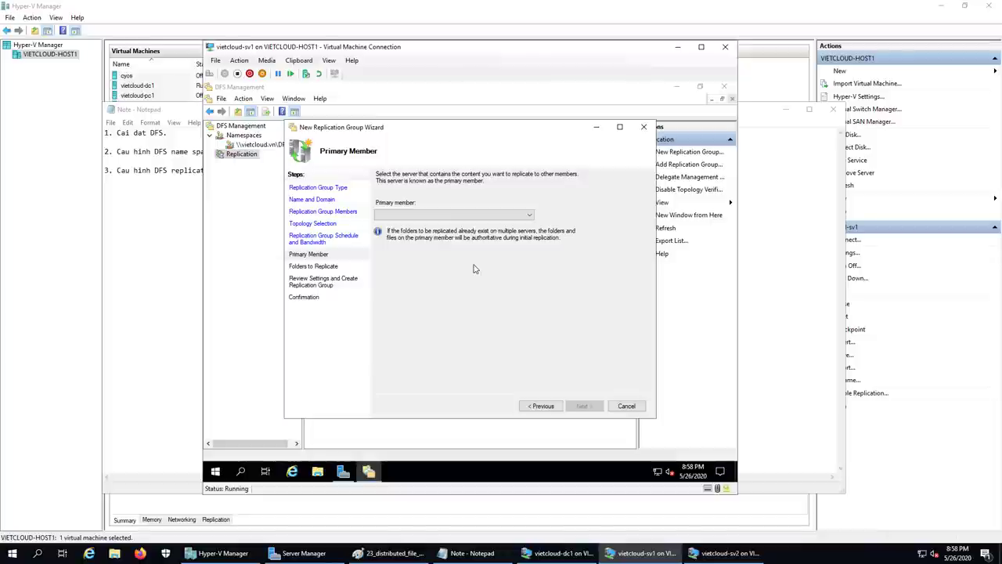
# - Make SV1 the replication group's primary member
pyautogui.click(505, 216)
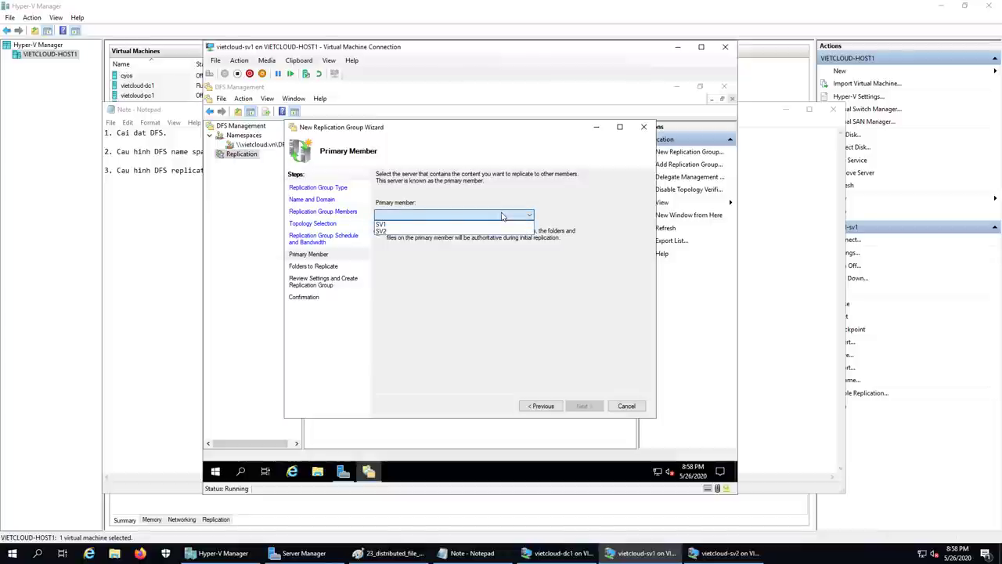
pyautogui.click(394, 225)
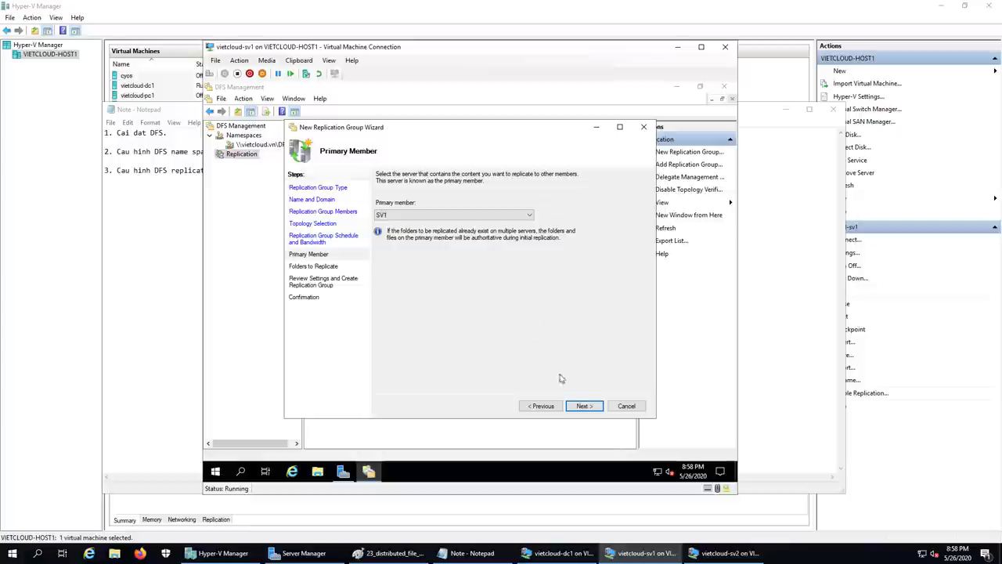
pyautogui.click(583, 406)
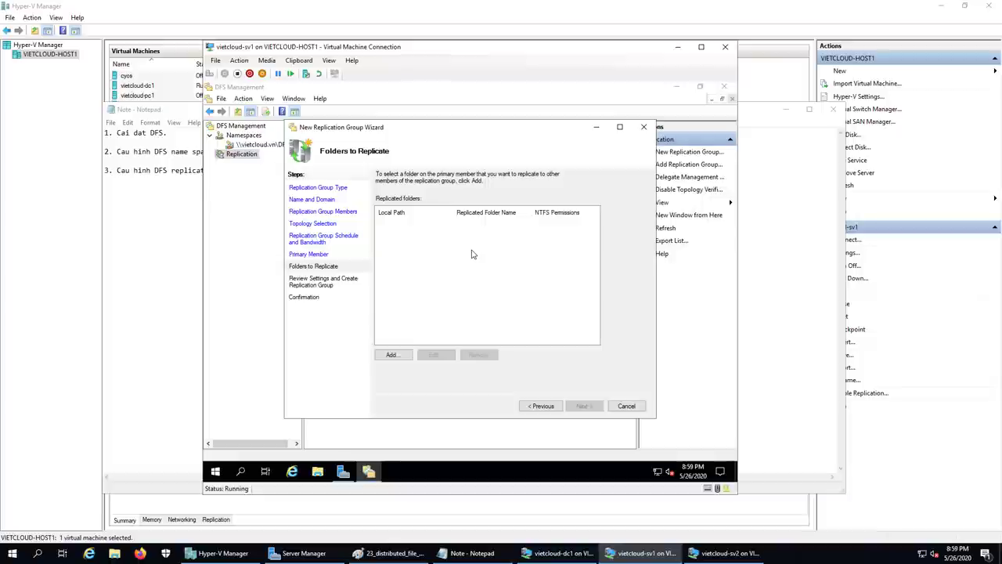
# - Add C:\DFSRoots on SV1 as the replicated folder DFSRoots
pyautogui.click(402, 354)
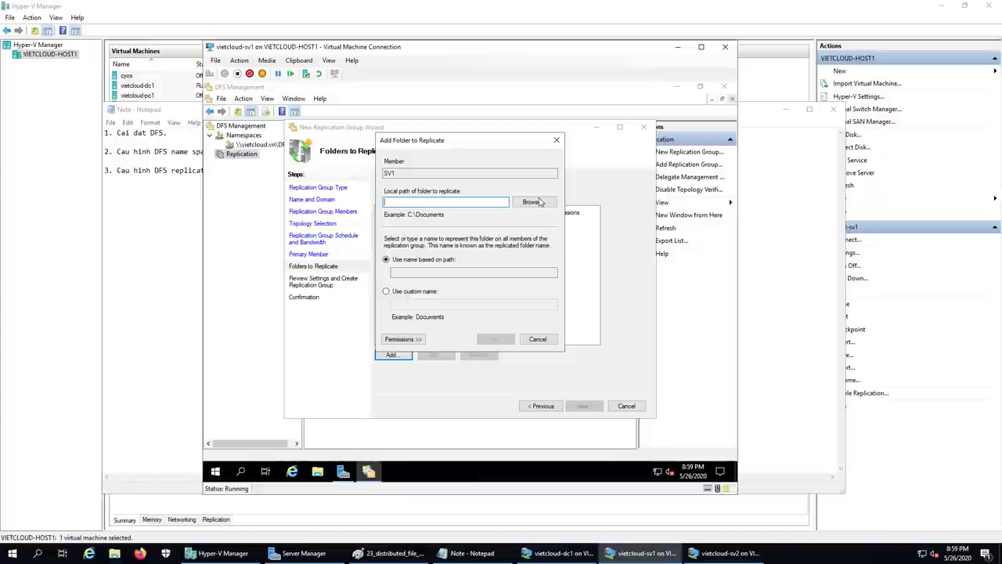
pyautogui.click(532, 202)
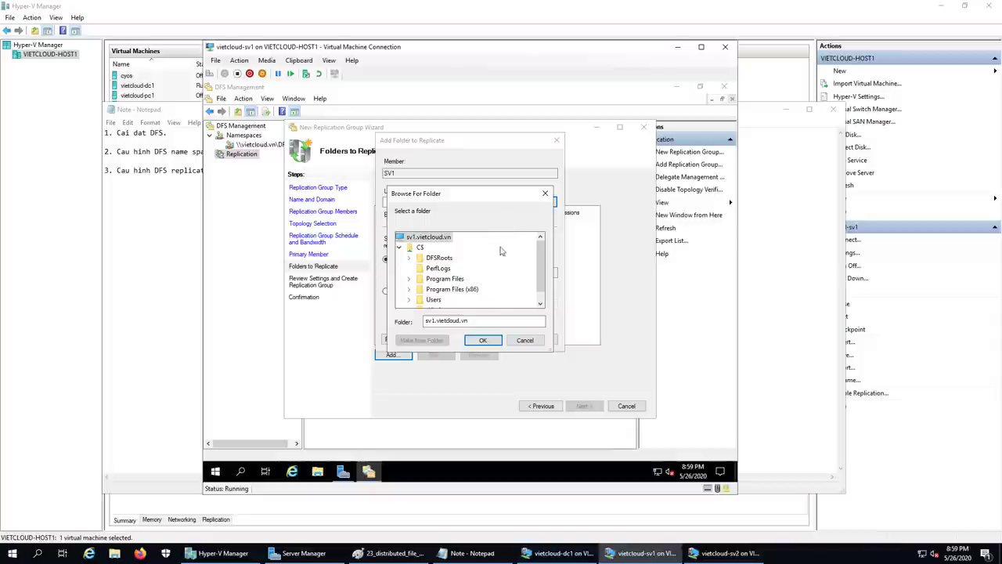
pyautogui.click(437, 260)
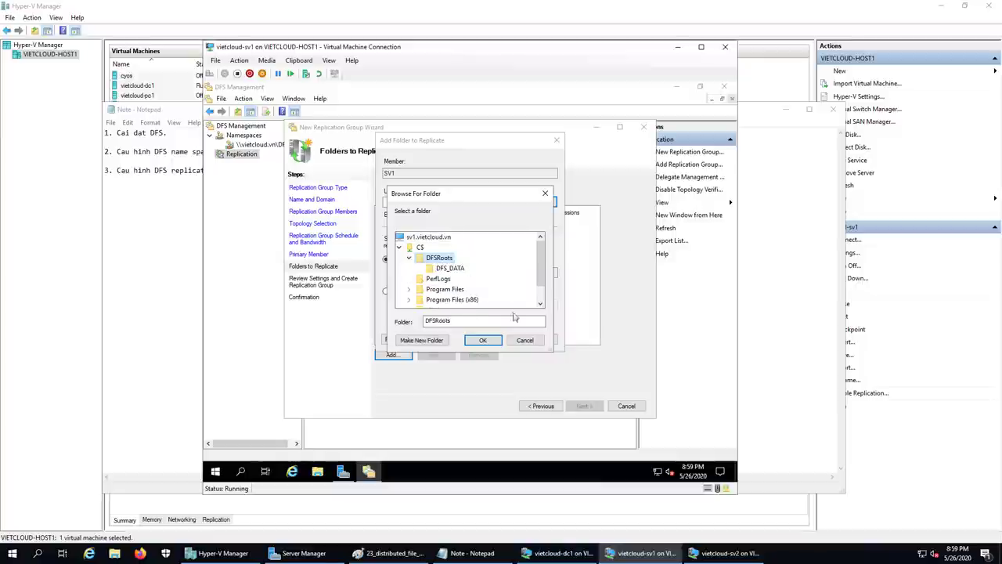
pyautogui.click(483, 340)
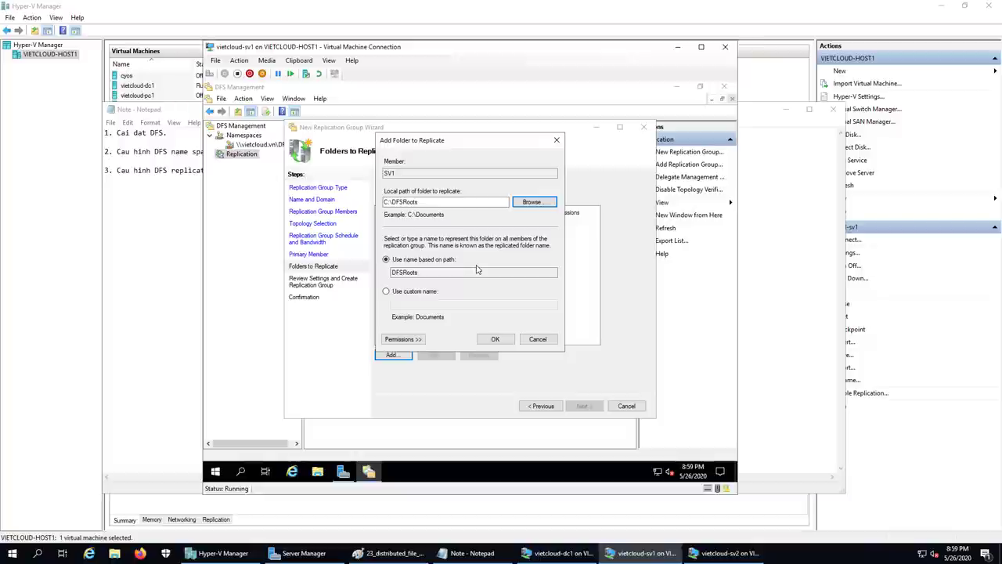
pyautogui.click(495, 340)
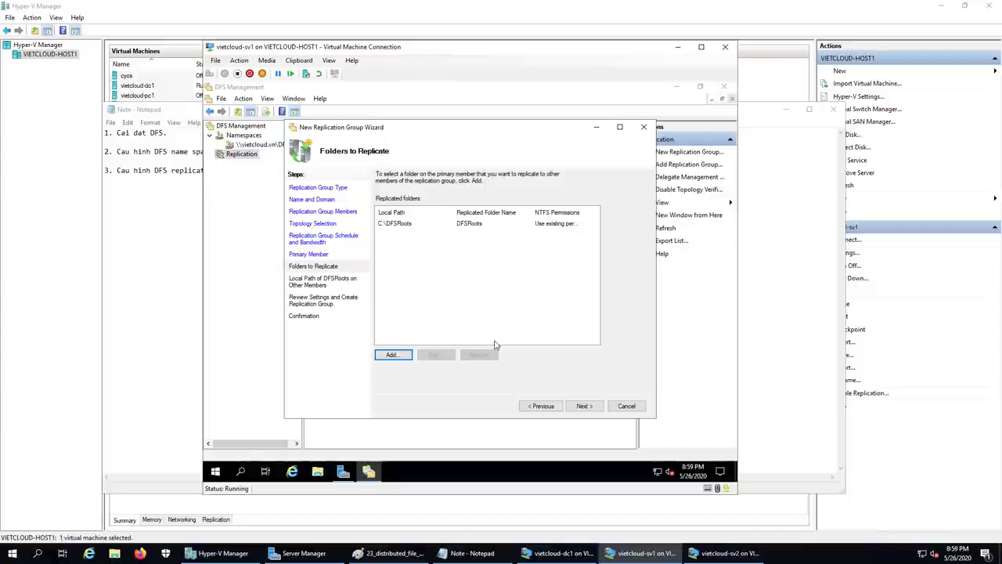
pyautogui.click(583, 407)
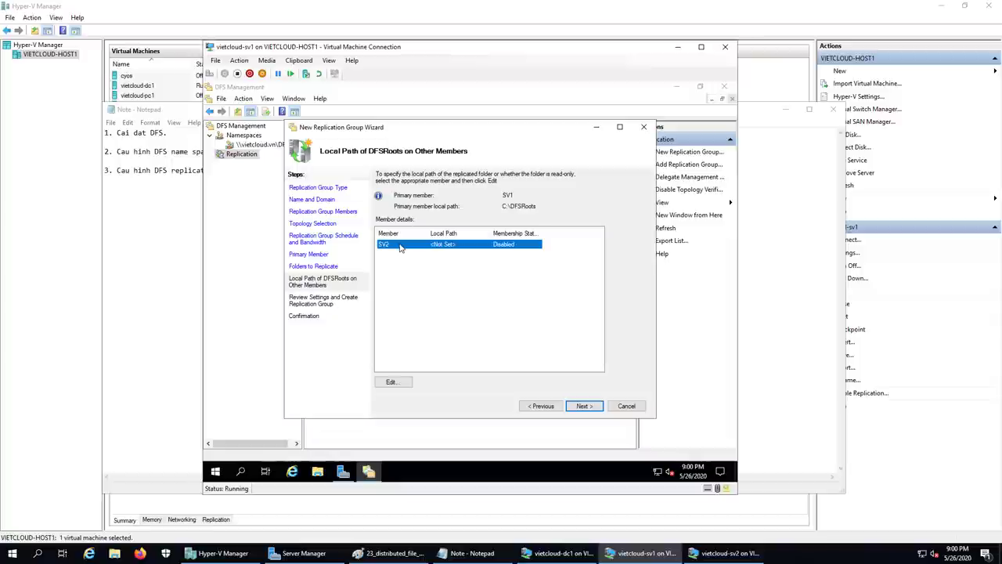
# - Enable SV2's membership with local path C:\DFSRoots
pyautogui.click(395, 382)
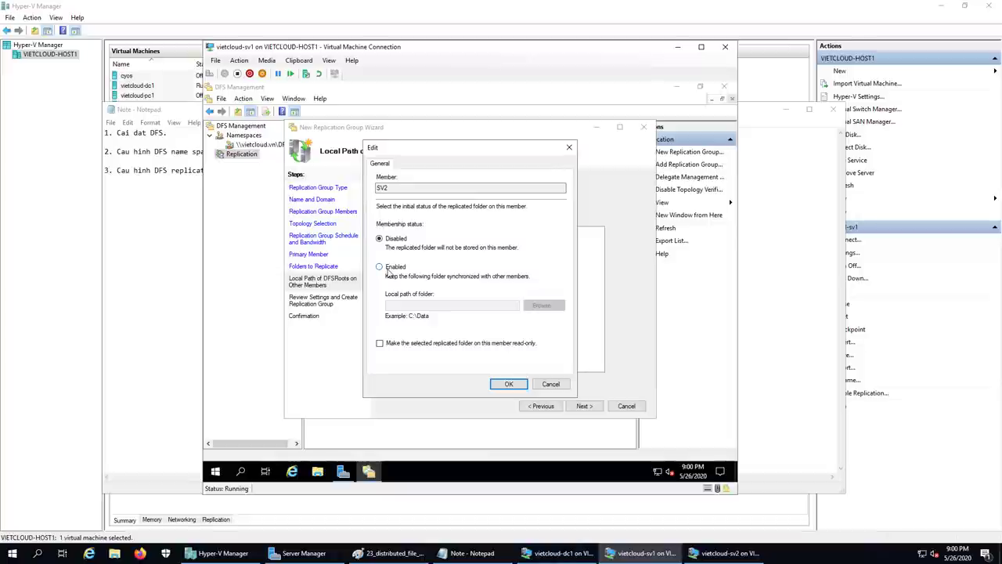
pyautogui.click(389, 270)
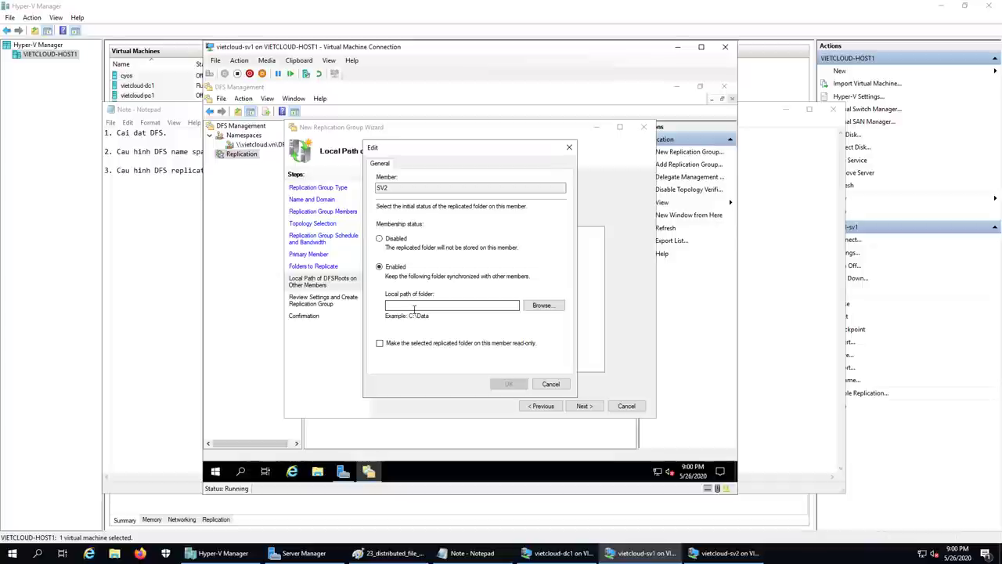
pyautogui.click(543, 306)
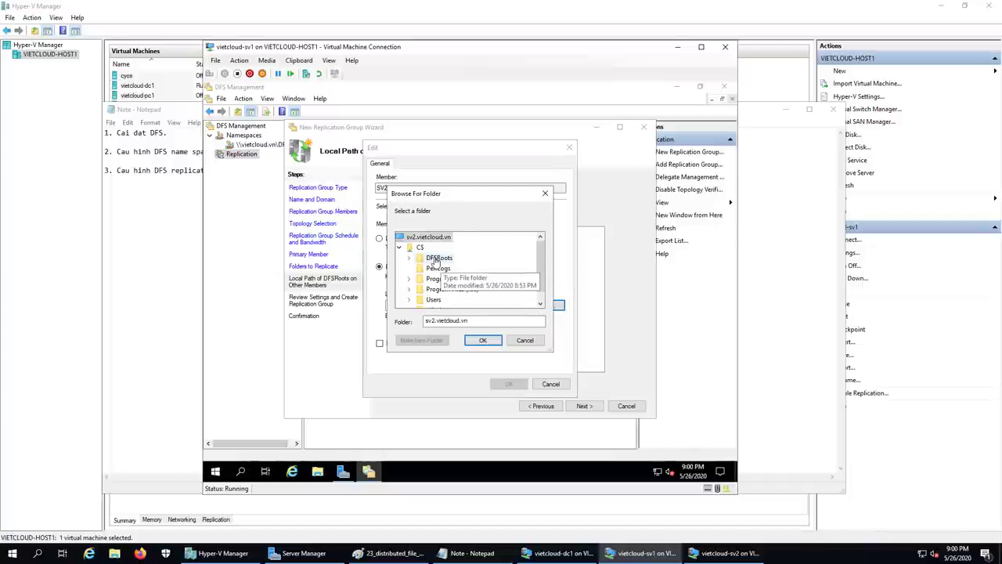
pyautogui.click(436, 259)
pyautogui.click(483, 340)
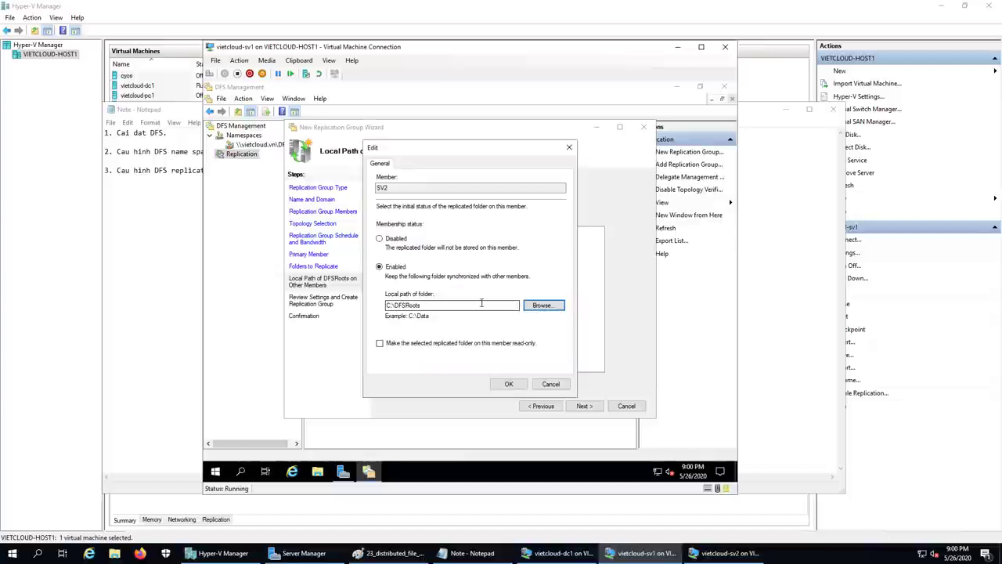
pyautogui.click(508, 383)
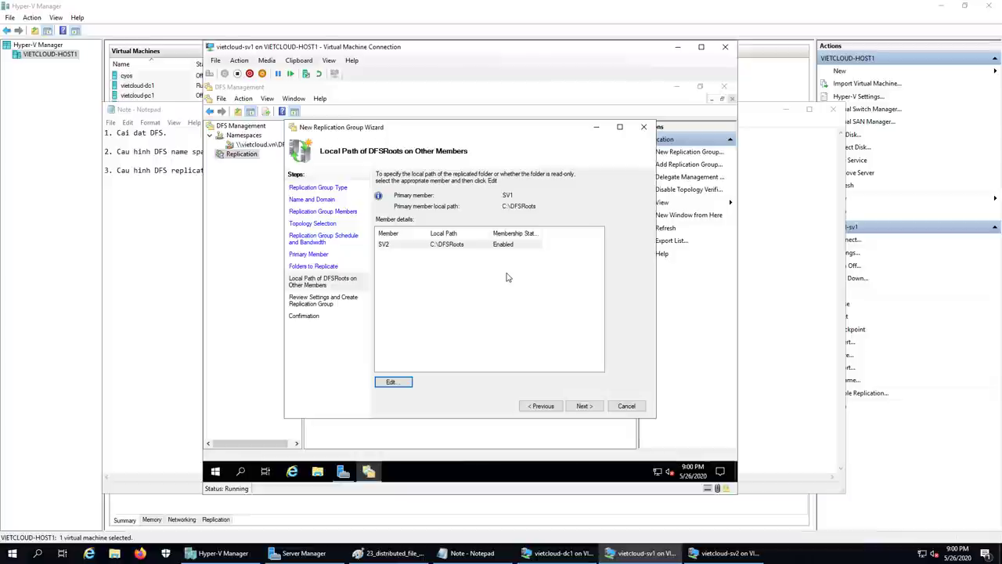
pyautogui.click(586, 408)
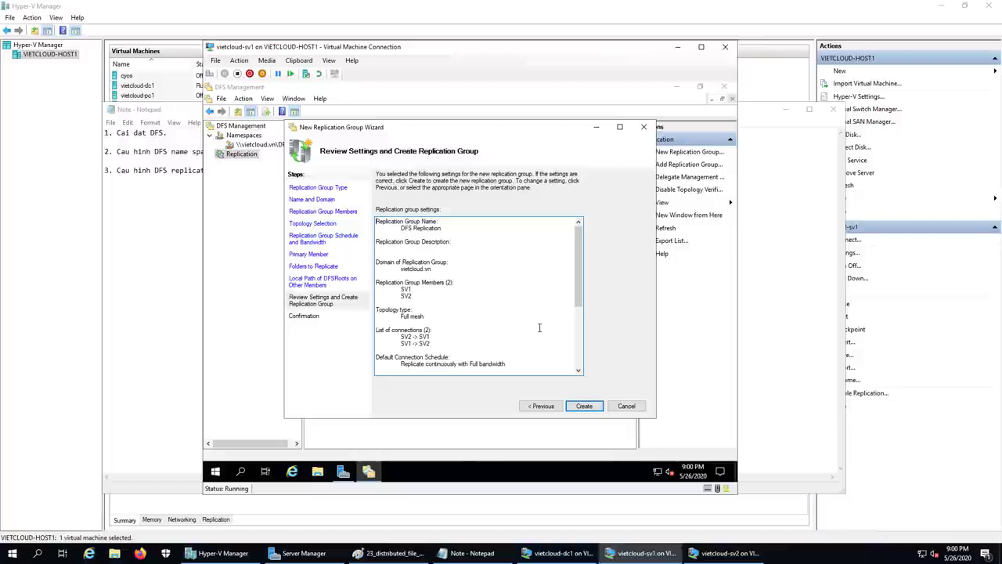
# - Create the DFS Replication group and acknowledge the replication delay notice
pyautogui.moveTo(572, 261); pyautogui.dragTo(581, 321)
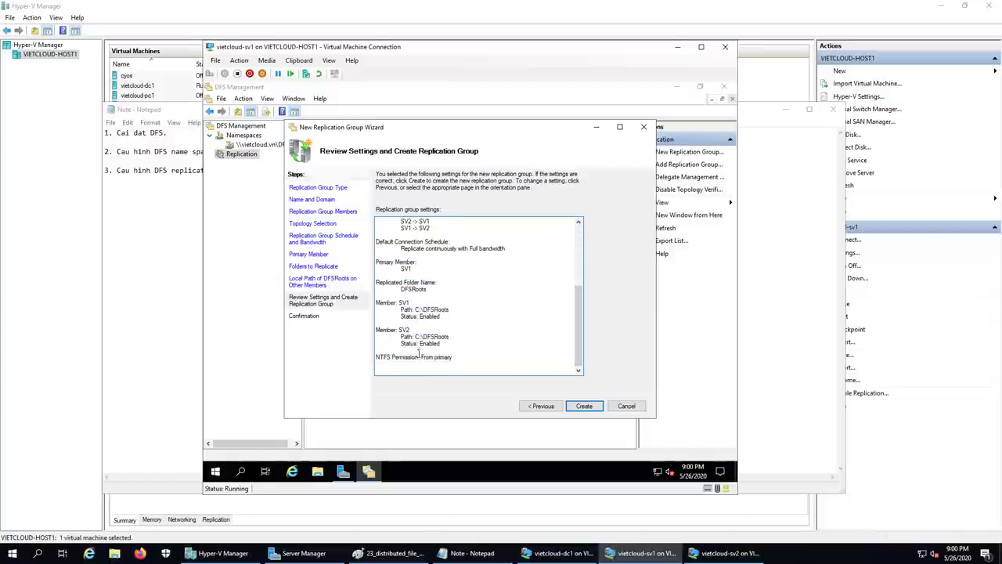
pyautogui.click(593, 405)
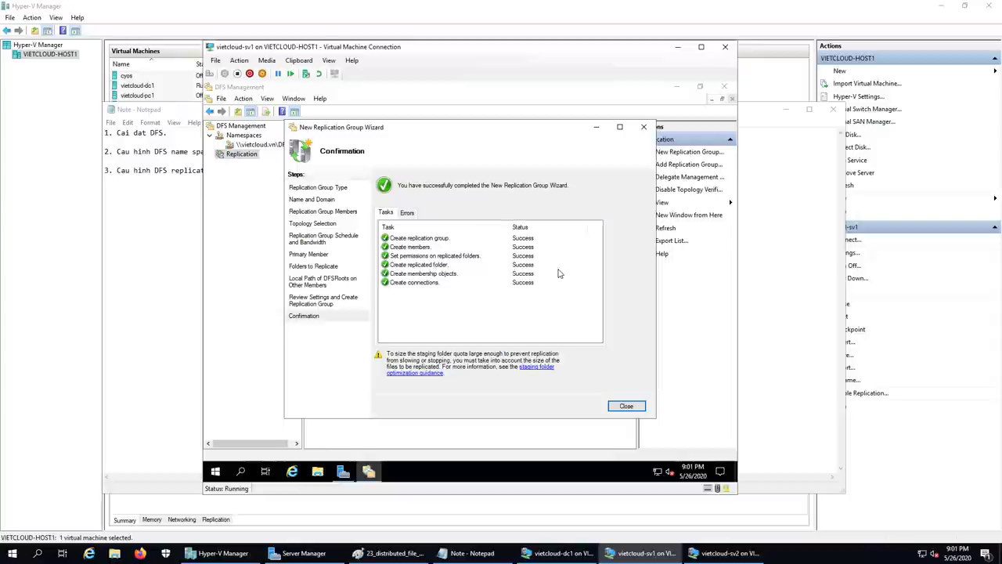
pyautogui.click(625, 405)
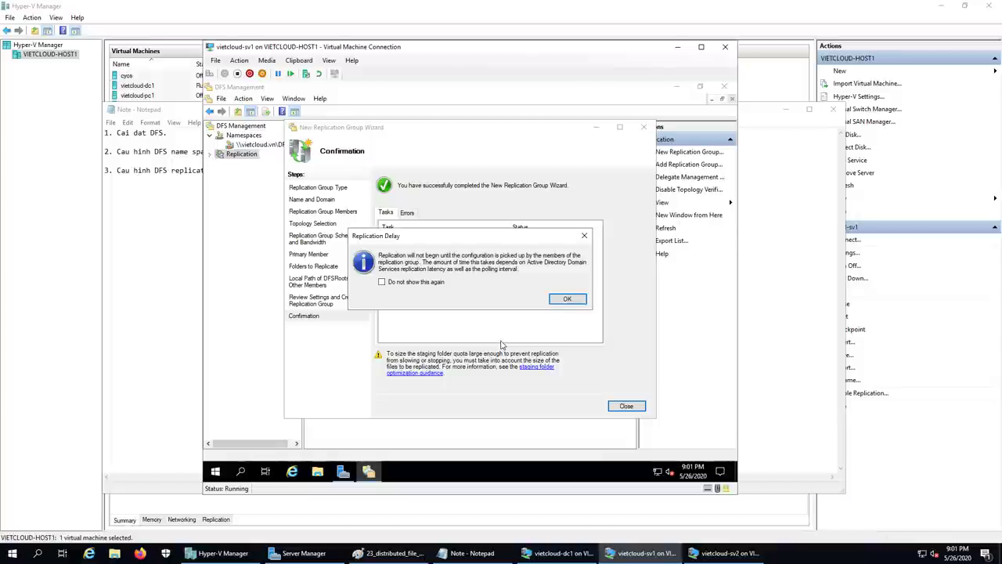
pyautogui.click(564, 301)
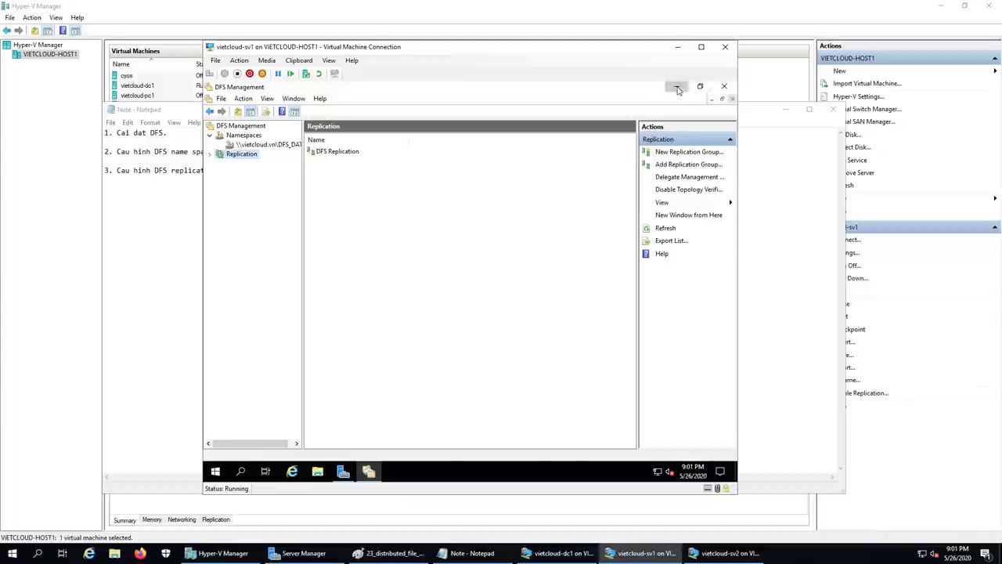
# - Open the Services console from Server Manager's Tools on vietcloud-sv1, maximized
pyautogui.click(677, 87)
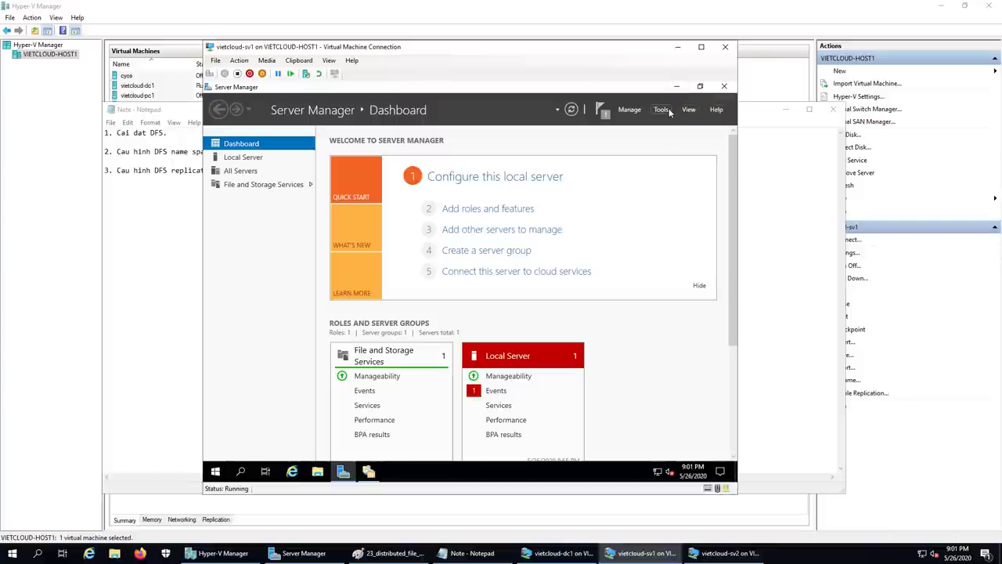
pyautogui.click(669, 108)
pyautogui.click(526, 274)
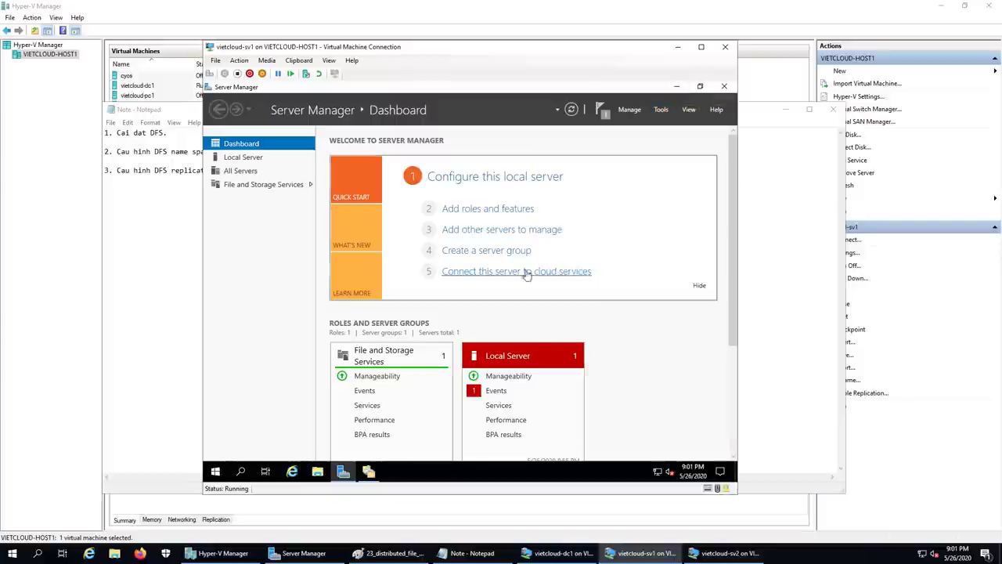
pyautogui.click(634, 124)
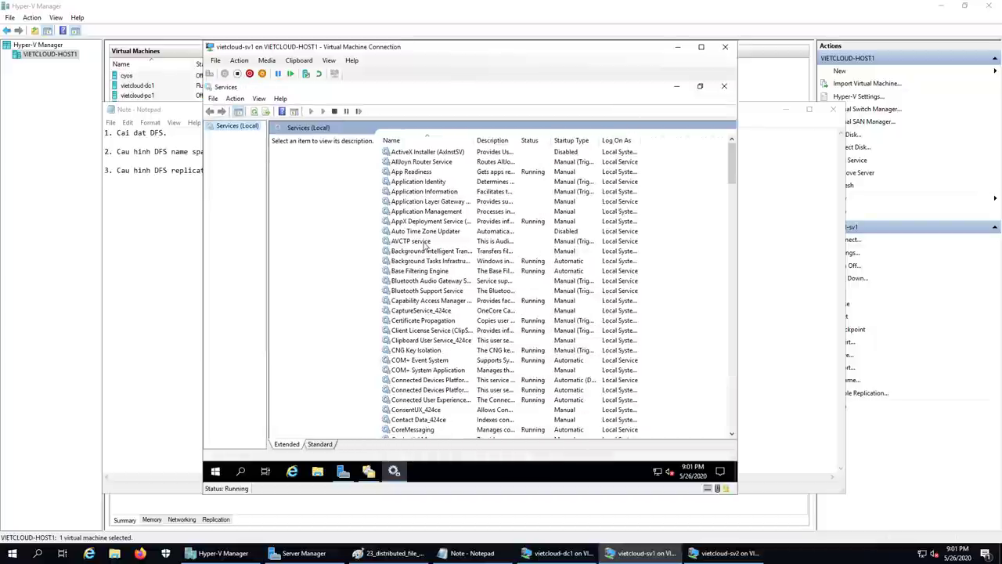
# - Restart the DFS Namespace and DFS Replication services, then minimize the VM window
pyautogui.click(408, 202)
pyautogui.press('d')
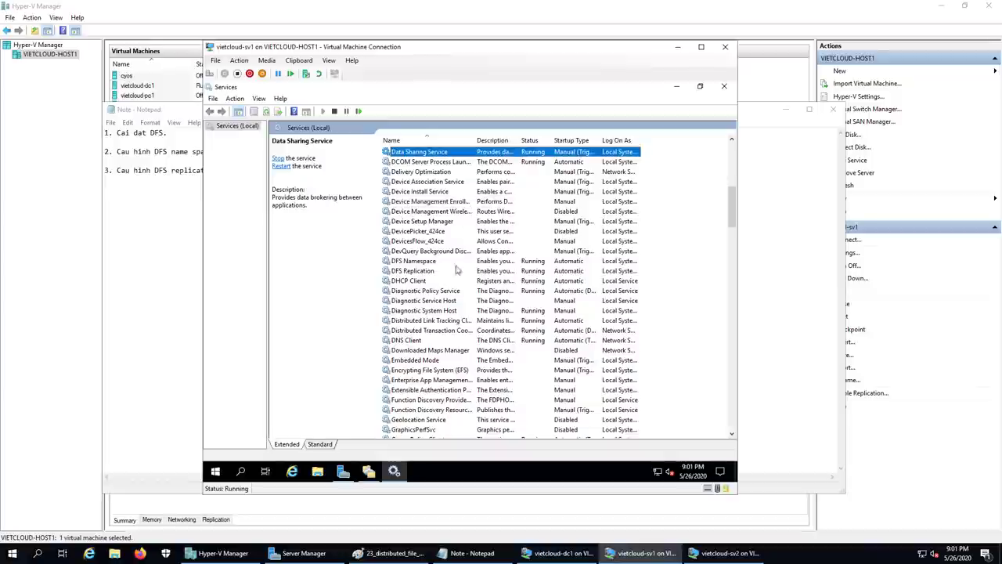
pyautogui.click(429, 263)
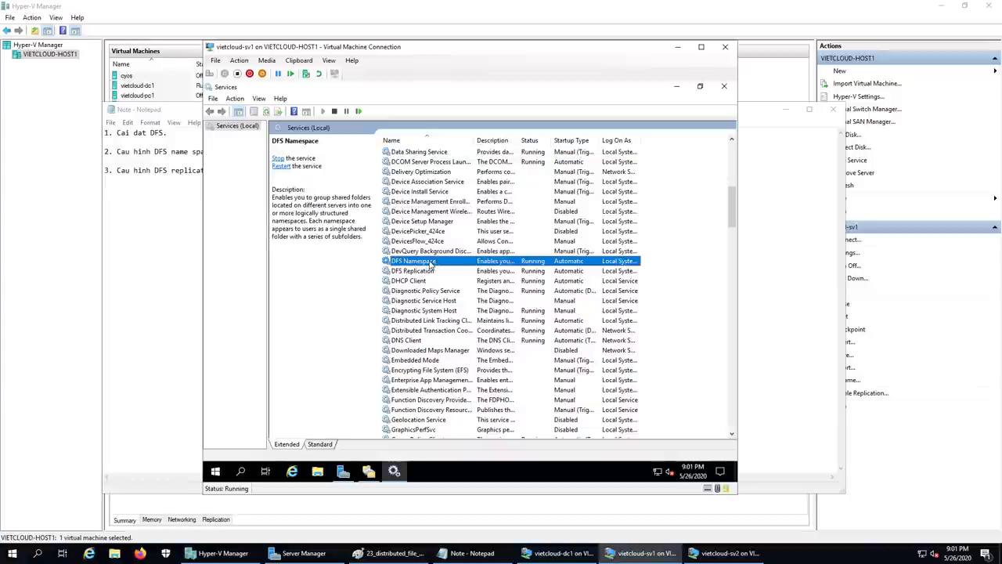
pyautogui.rightClick(430, 265)
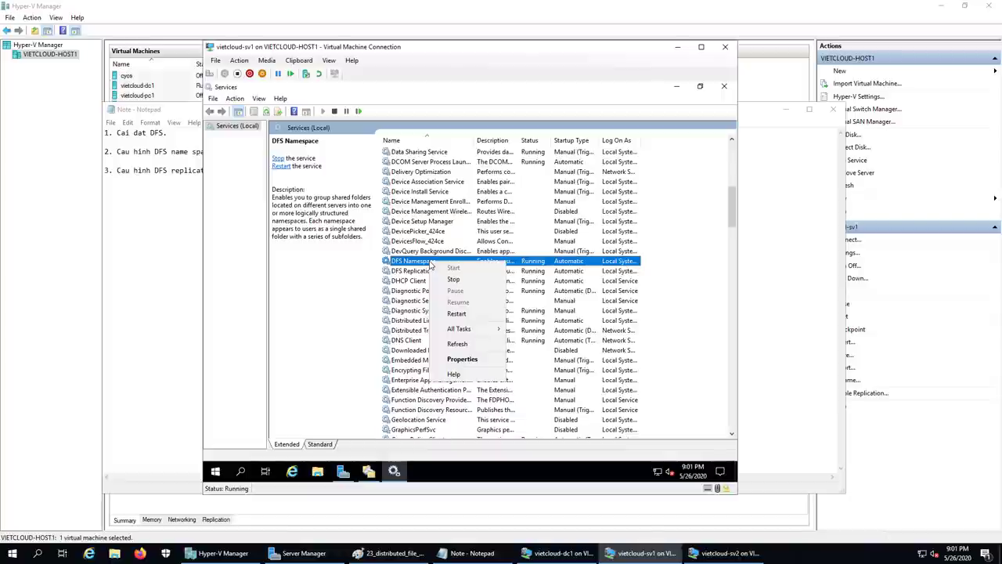
pyautogui.click(481, 315)
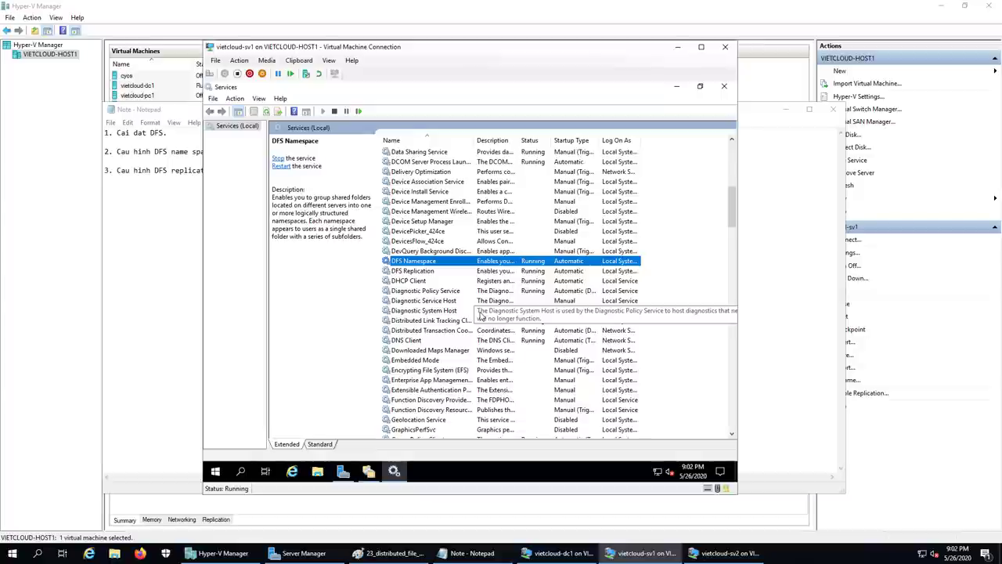
pyautogui.click(419, 271)
pyautogui.rightClick(421, 271)
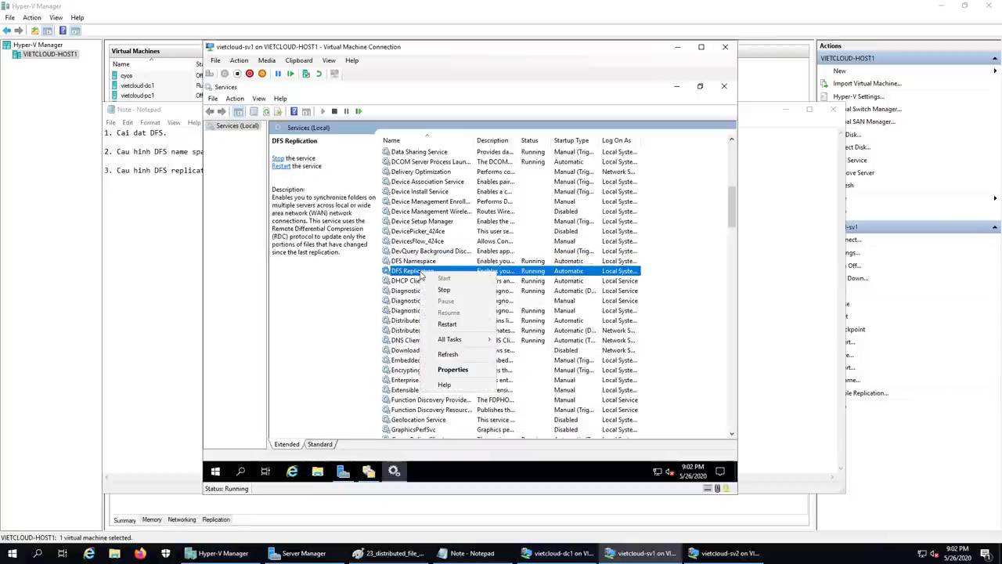
pyautogui.click(447, 324)
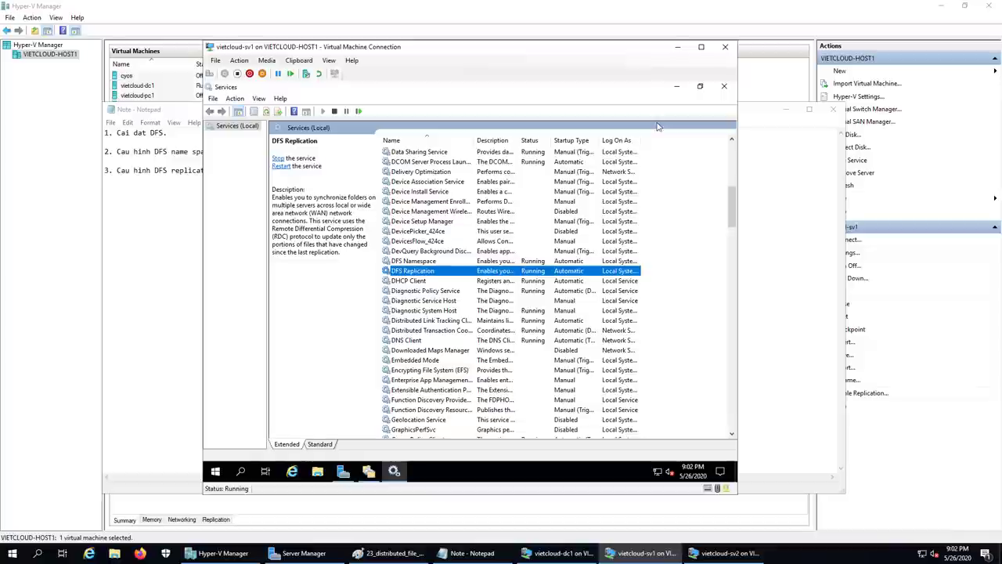
pyautogui.click(677, 47)
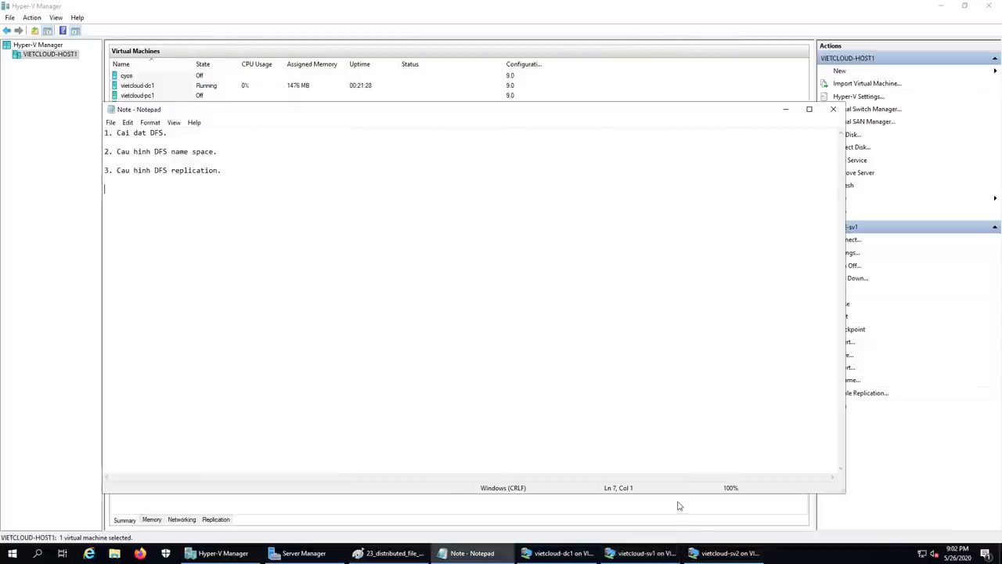
# - Open the vietcloud-sv2 console and sign in with the administrator password
pyautogui.click(706, 556)
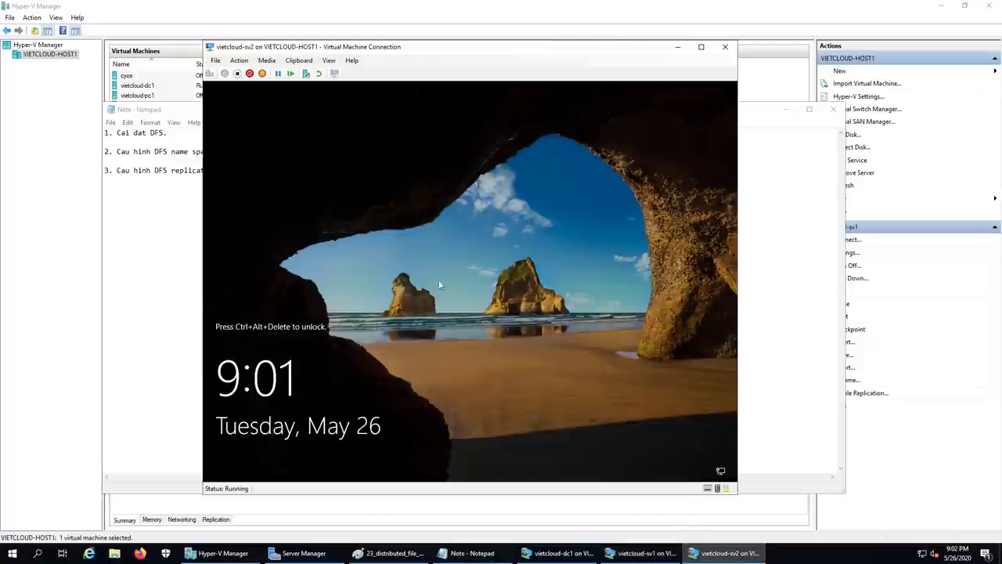
pyautogui.click(210, 74)
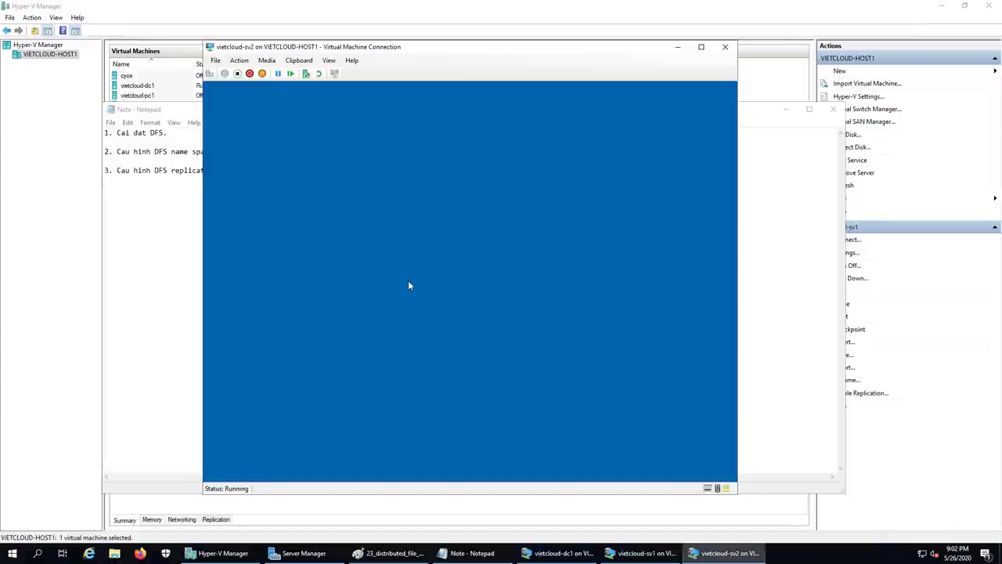
pyautogui.write('P@sswo')
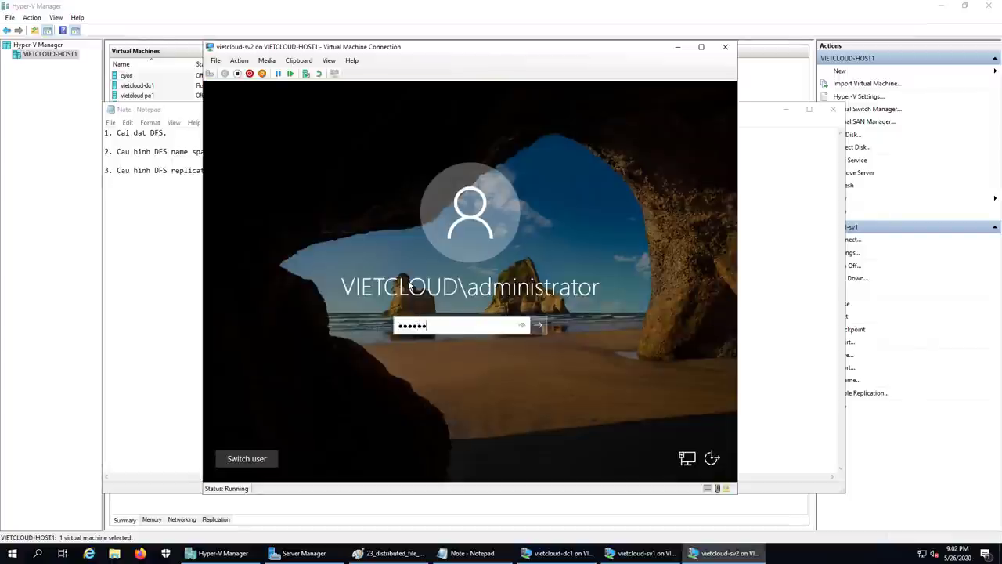
pyautogui.write('rd123')
pyautogui.press('Return')
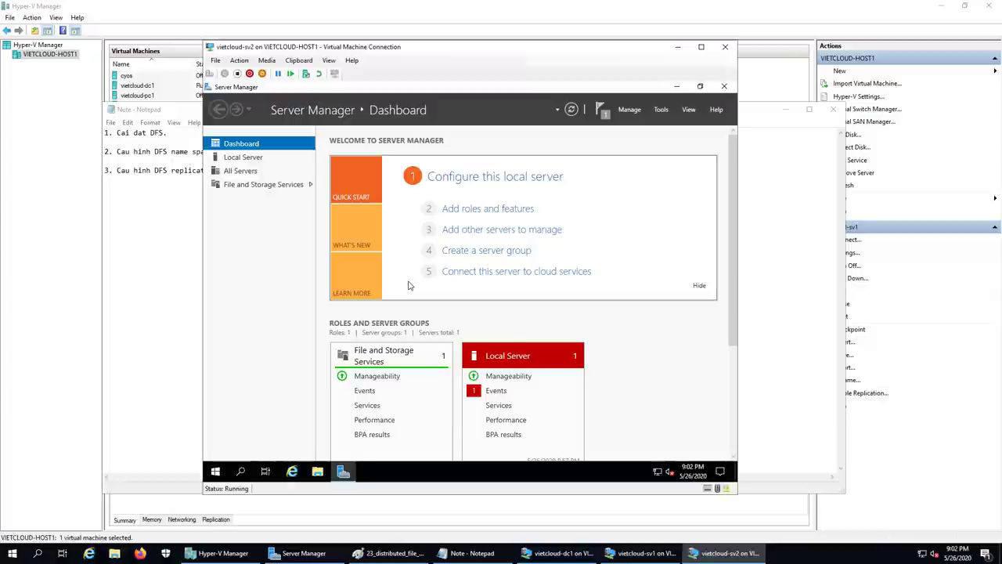
# - Open Services on vietcloud-sv2 and restart the DFS Namespace service
pyautogui.click(661, 110)
pyautogui.click(601, 314)
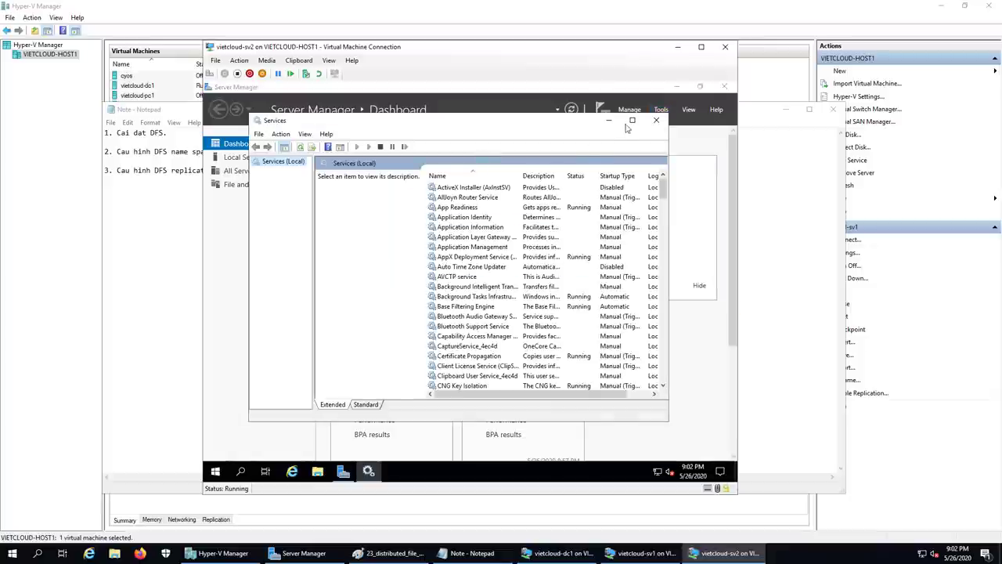
pyautogui.click(631, 121)
pyautogui.click(401, 263)
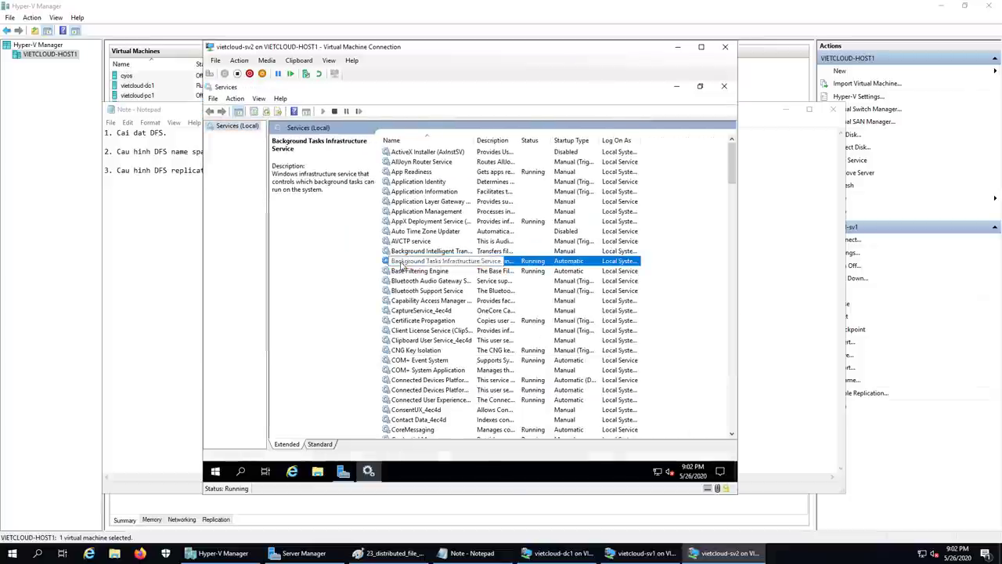
pyautogui.press('d')
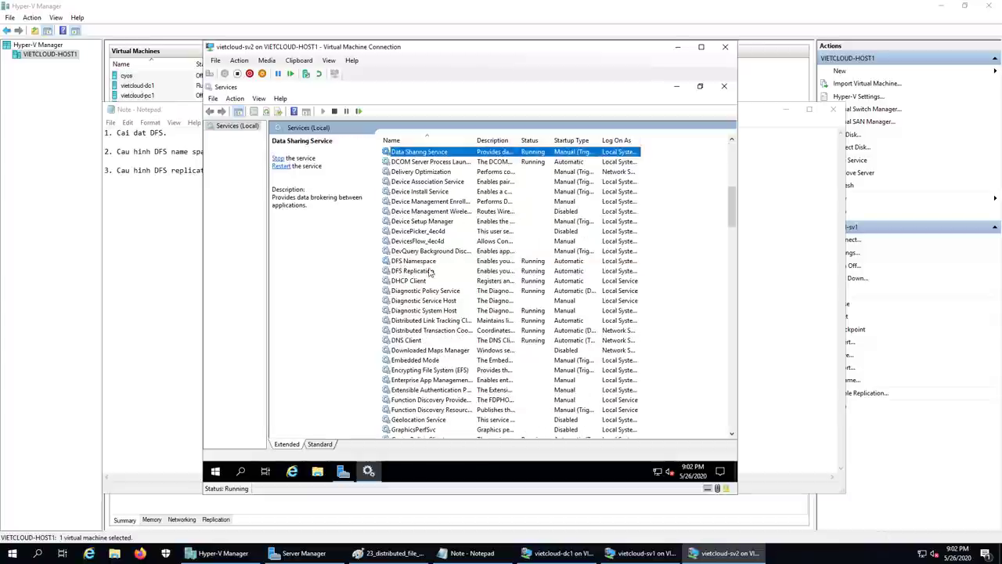
pyautogui.click(427, 263)
pyautogui.rightClick(427, 263)
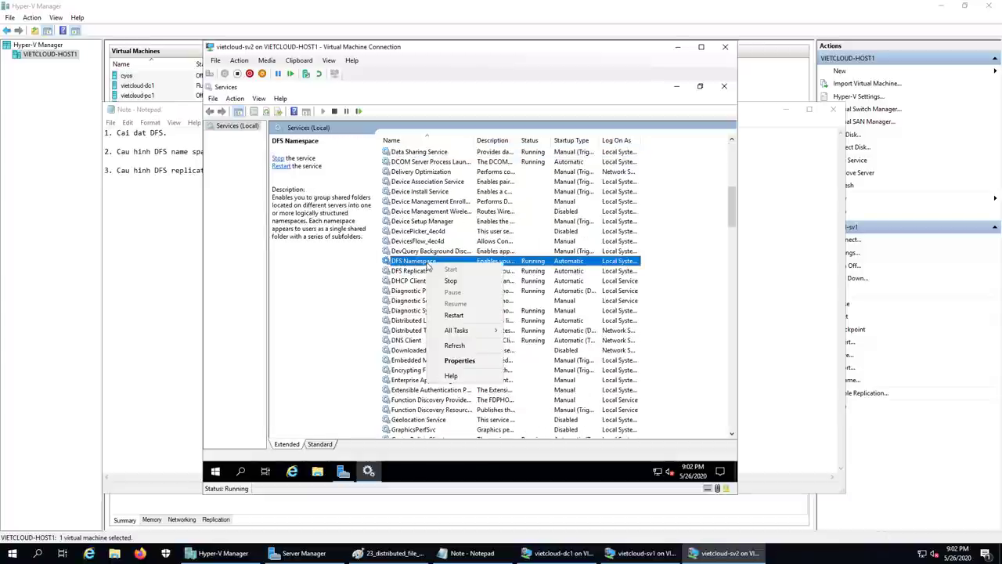
pyautogui.click(462, 314)
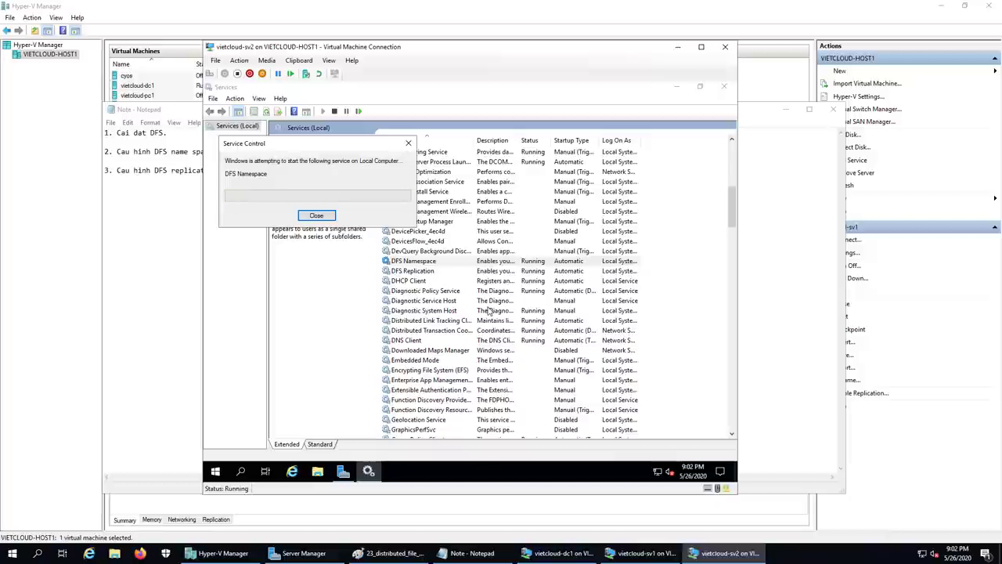
# - Restart the DFS Replication service, then minimize the vietcloud-sv2 window
pyautogui.click(415, 271)
pyautogui.rightClick(436, 273)
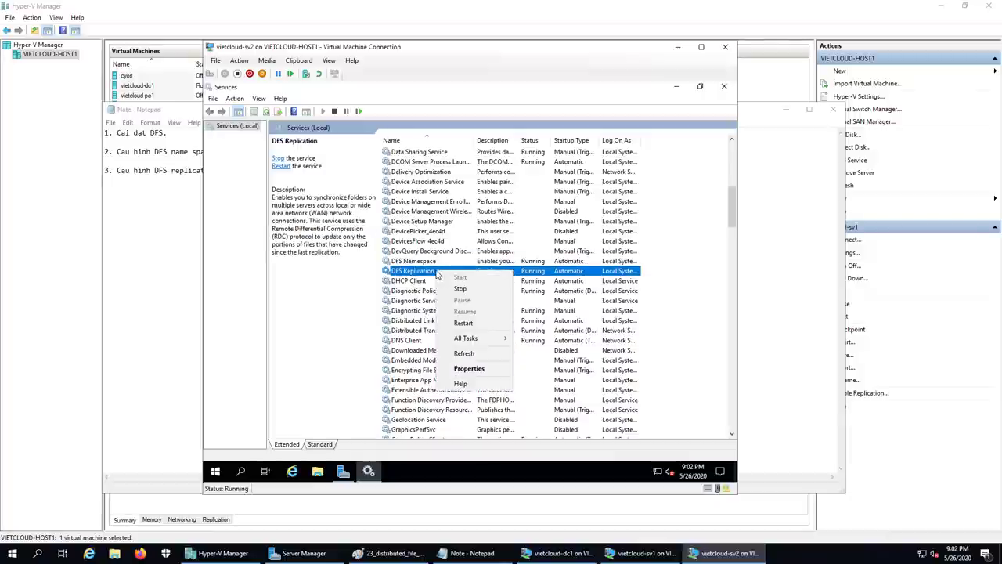
pyautogui.click(470, 323)
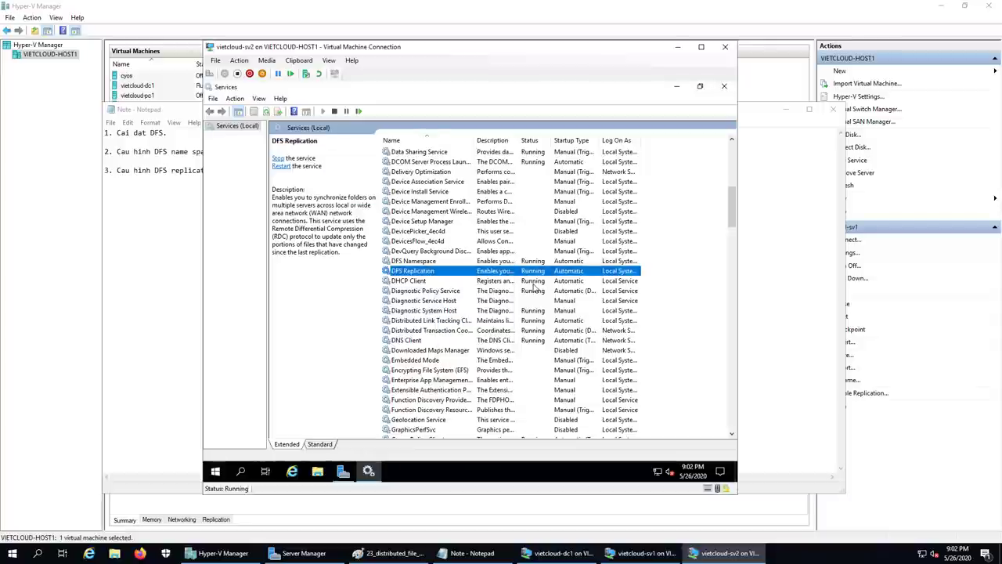
pyautogui.click(678, 48)
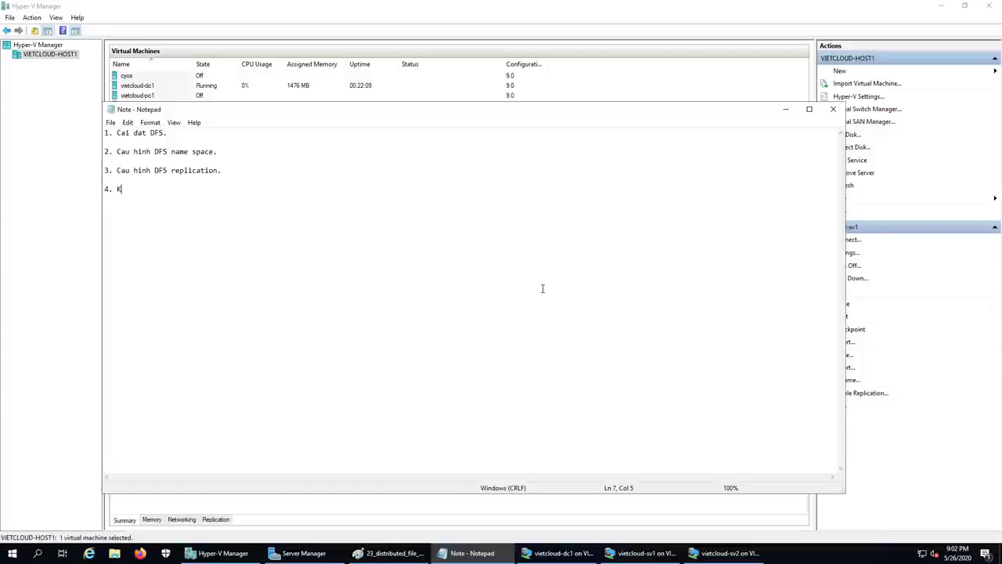
# - Complete the fourth note line so it reads '4. Kiem tra ket qua'
pyautogui.write('iem tra ket qua.')
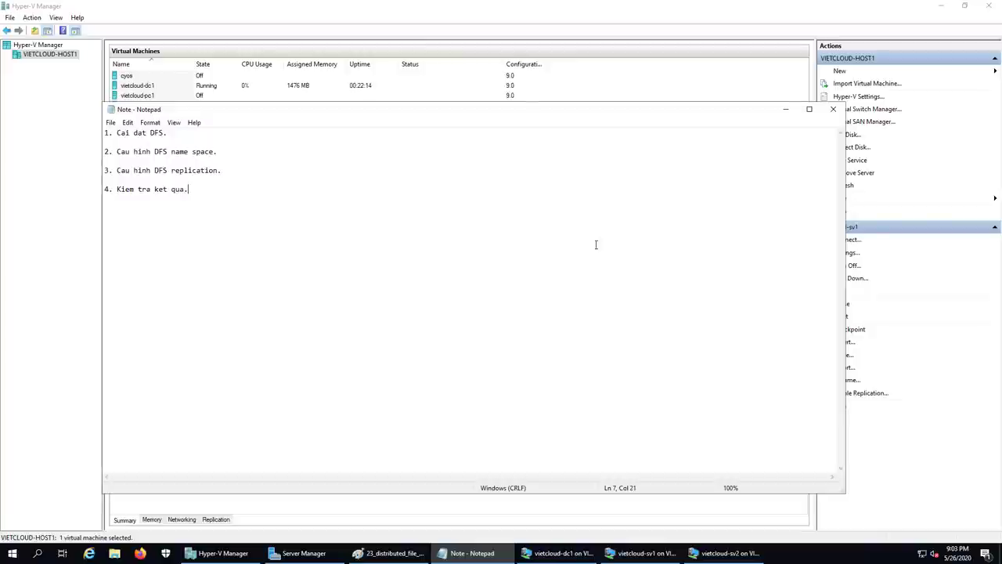
# - Connect to vietcloud-dc1, sign in with the administrator password, and minimize Server Manager
pyautogui.click(786, 110)
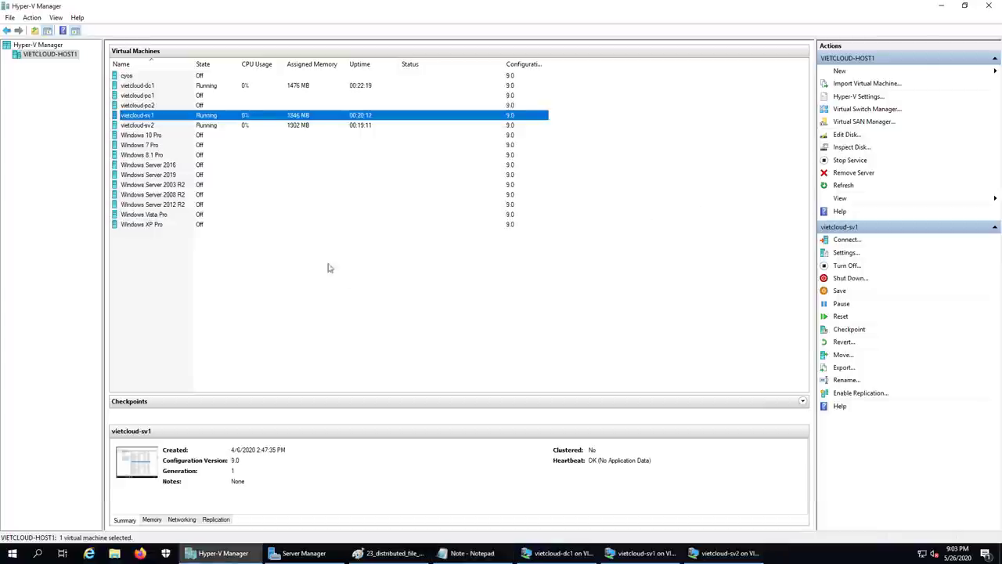
pyautogui.click(154, 85)
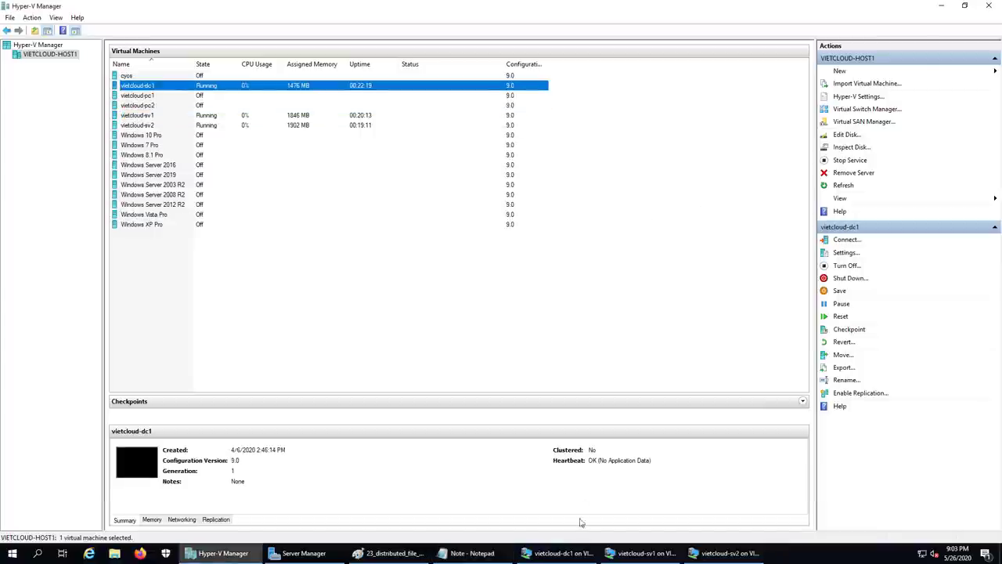
pyautogui.click(557, 553)
pyautogui.click(209, 73)
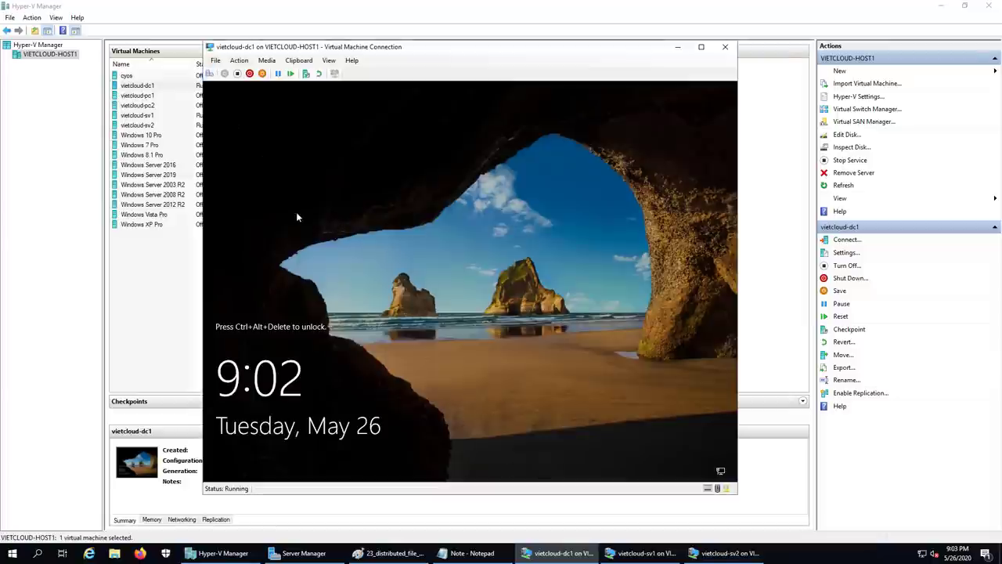
pyautogui.write('************')
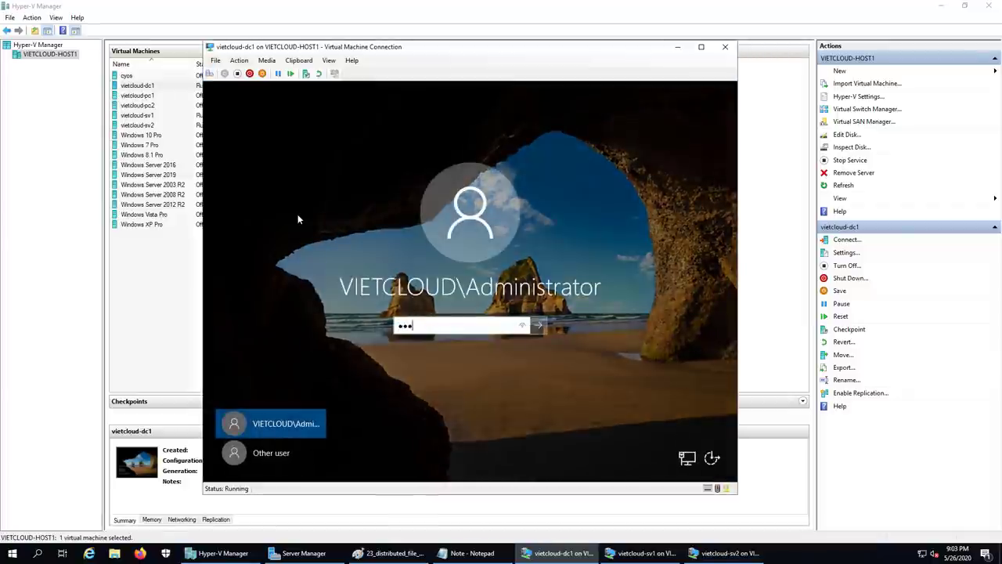
pyautogui.press('Return')
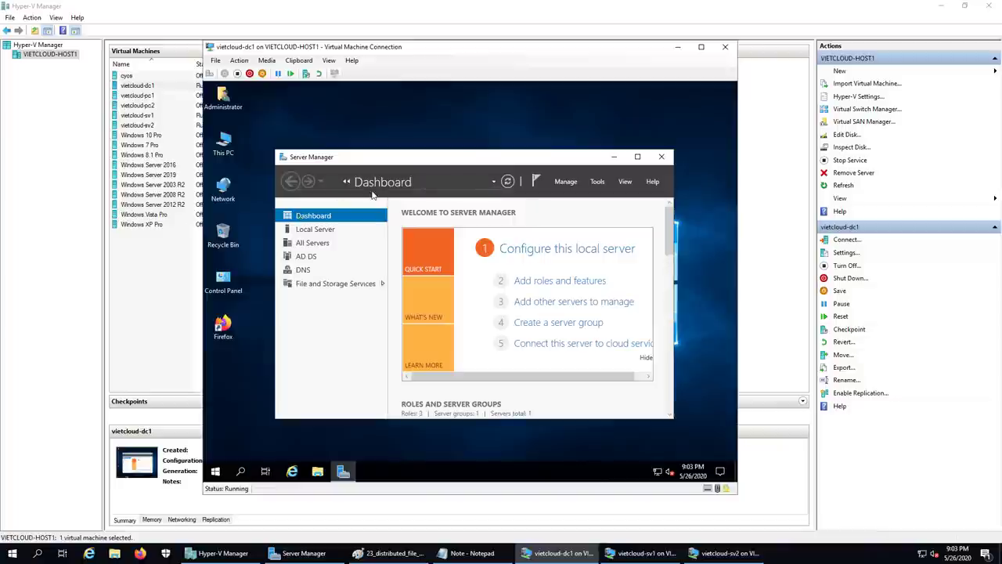
pyautogui.click(638, 157)
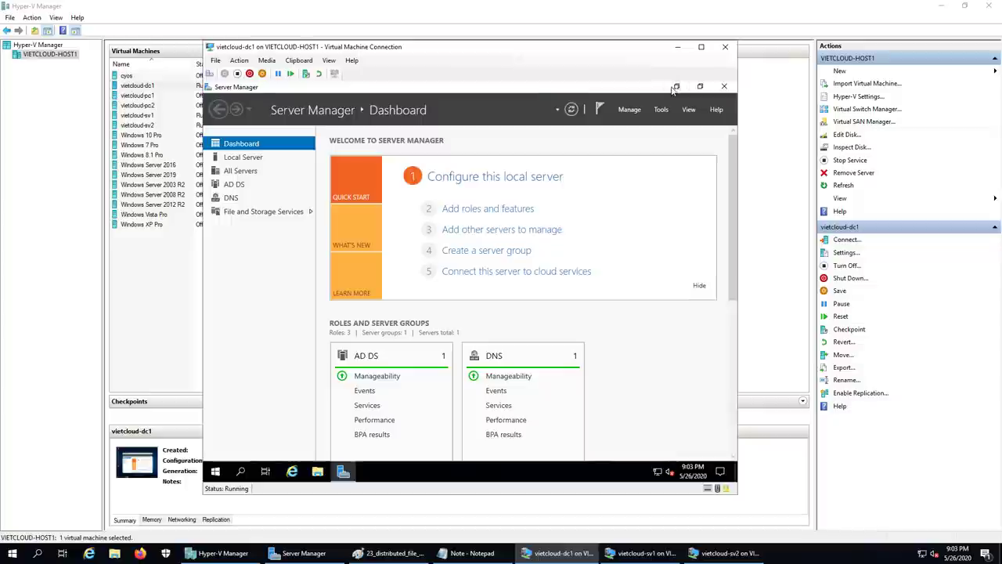
pyautogui.click(675, 86)
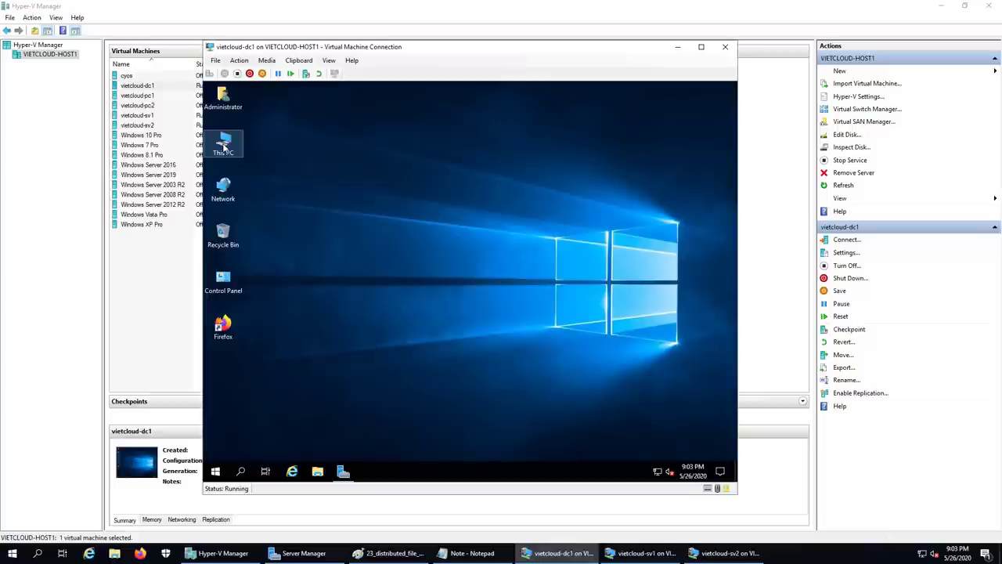
# - From This PC on vietcloud-dc1, enter \vietcloud.vn\dfs_data in the address bar
pyautogui.doubleClick(224, 144)
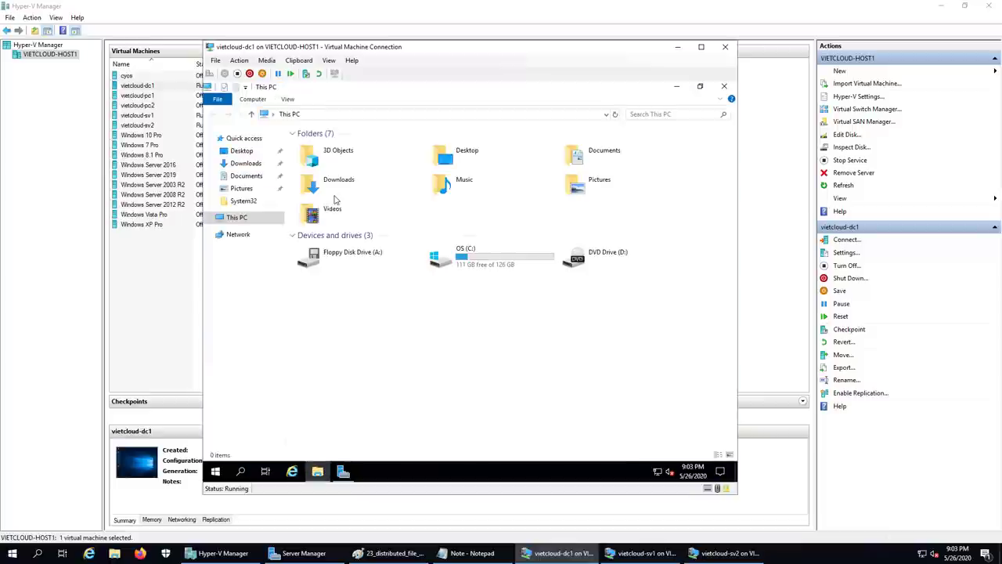
pyautogui.click(345, 116)
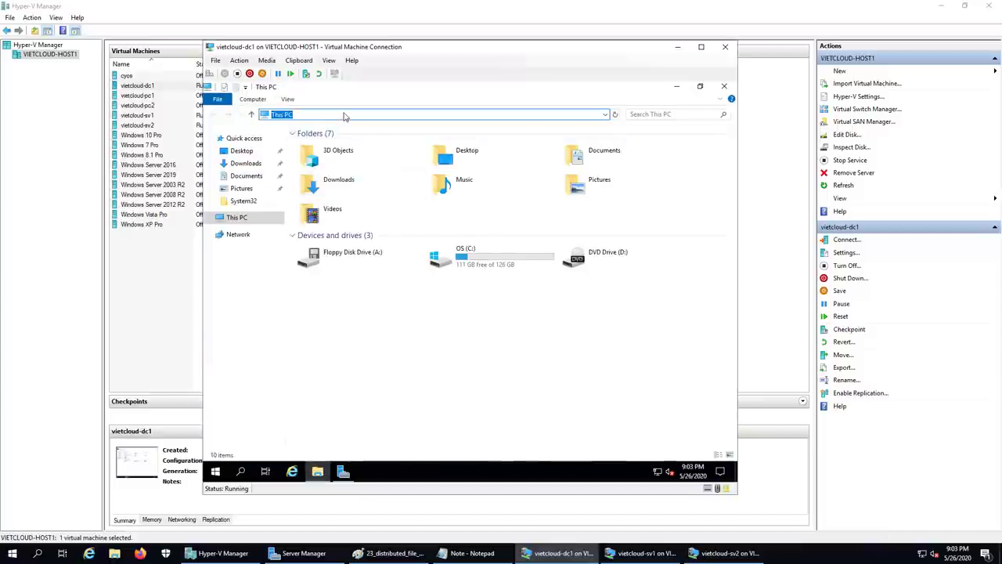
pyautogui.write('\\\\vie')
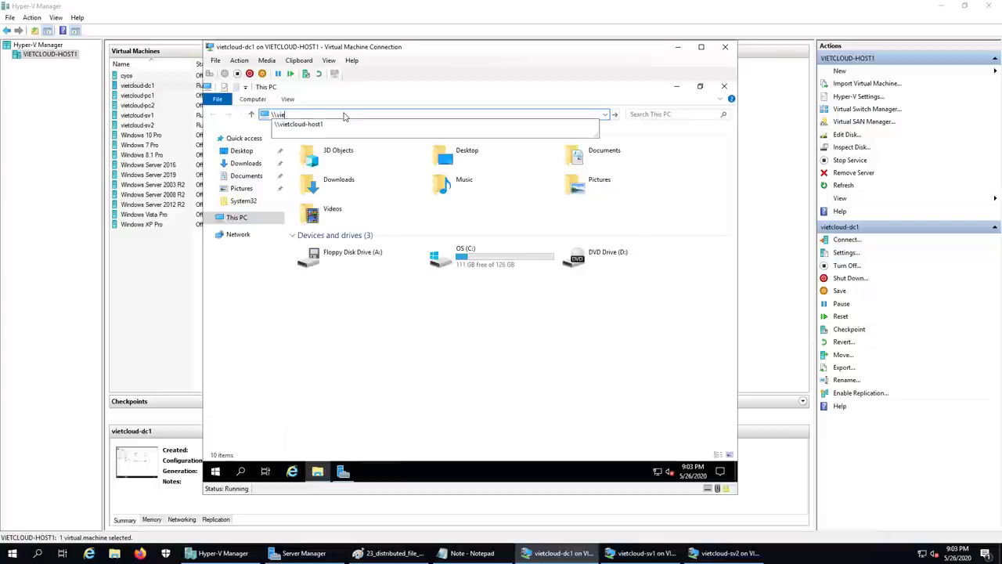
pyautogui.write('tcloud.vn')
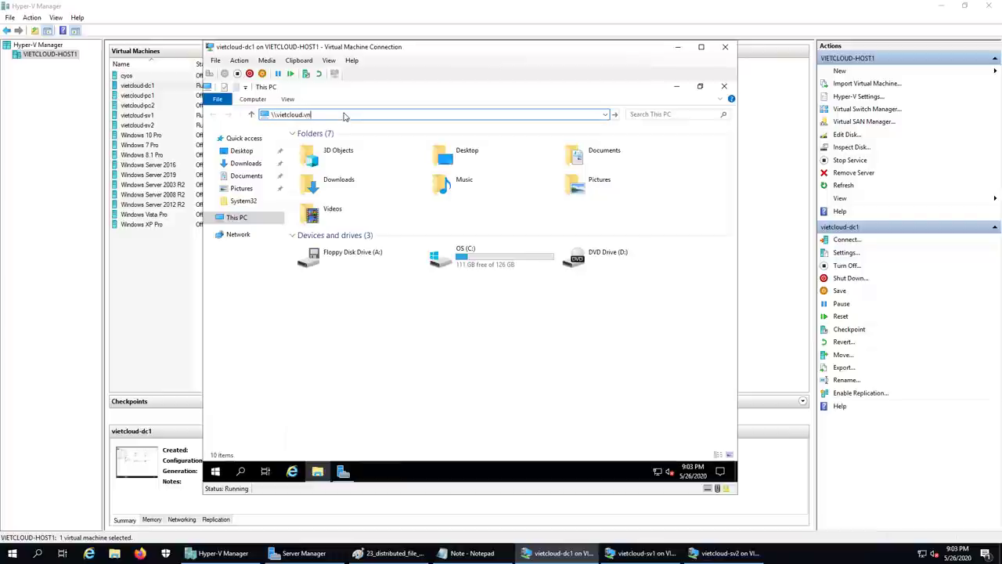
pyautogui.write('\\')
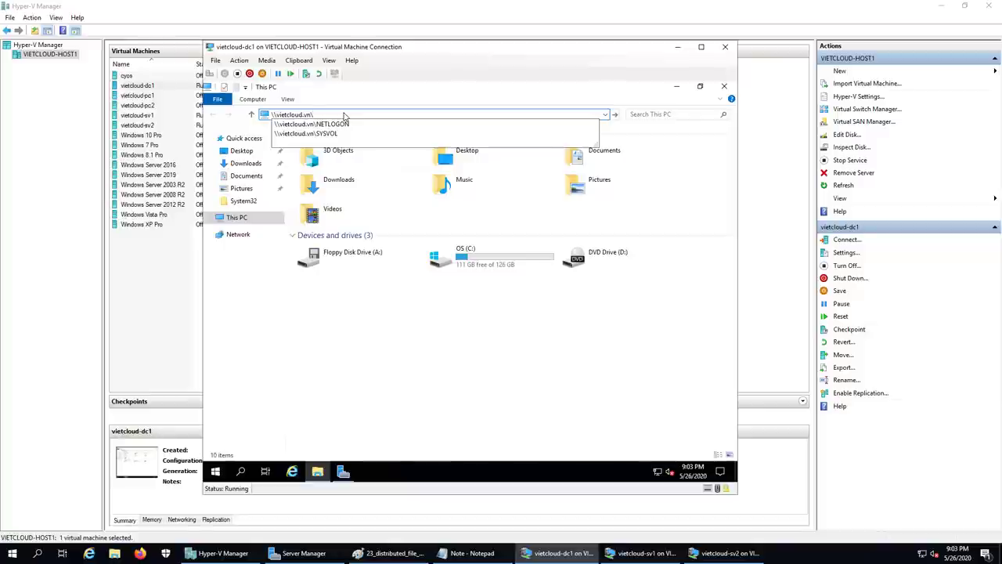
pyautogui.write('dfs')
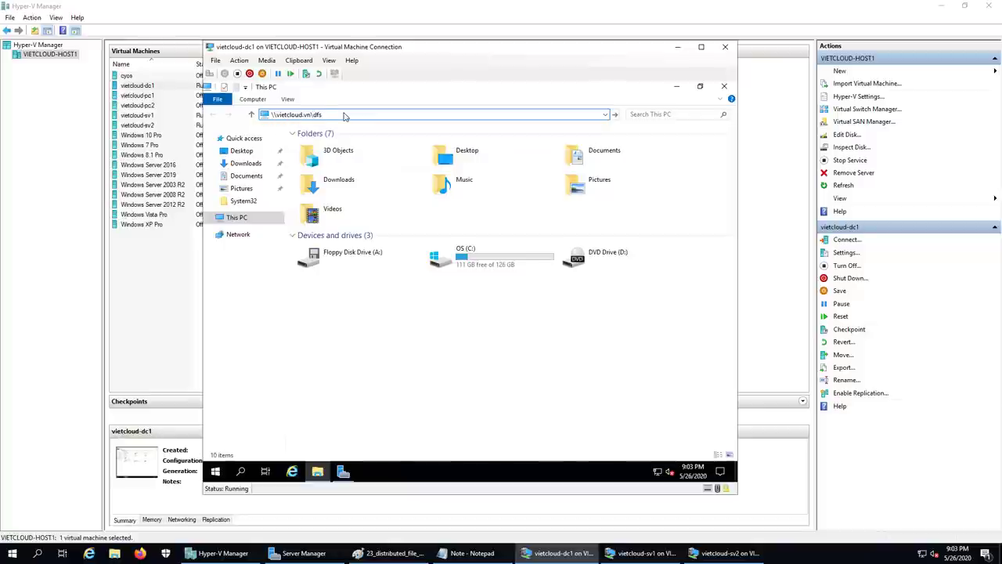
pyautogui.write('_data')
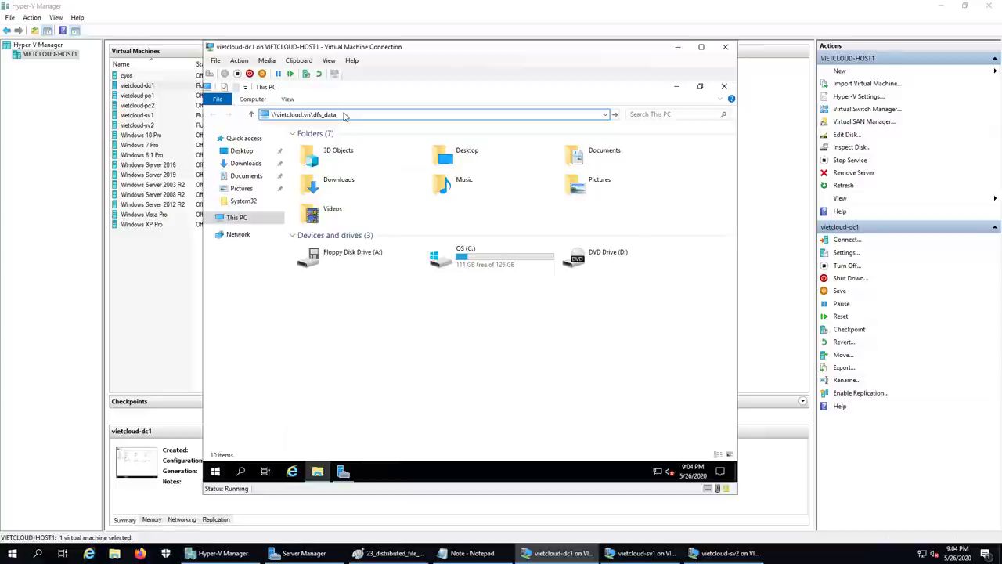
pyautogui.press('Return')
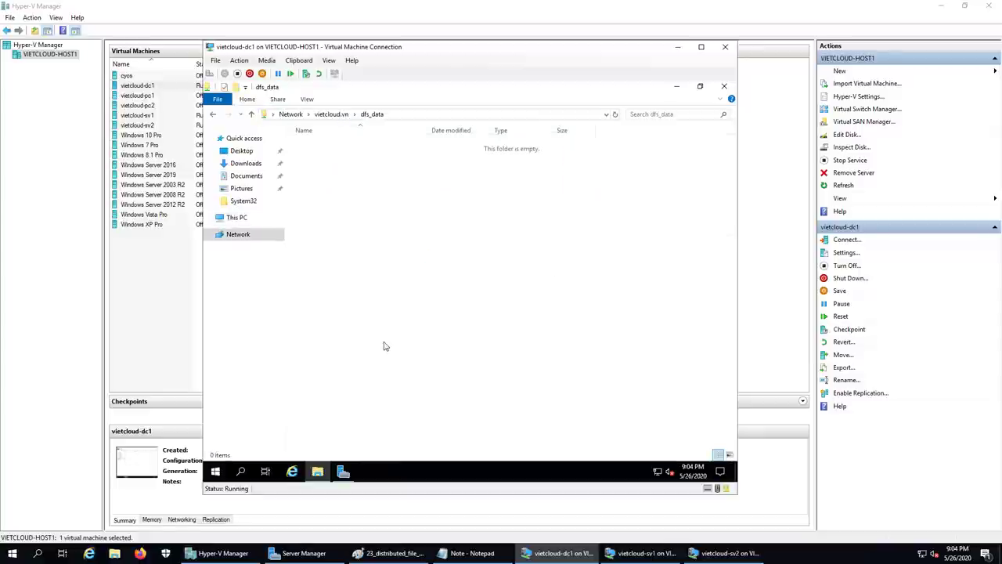
# - Open \\vietcloud.vn\dfs_data through Run and maximize the folder window
pyautogui.rightClick(215, 471)
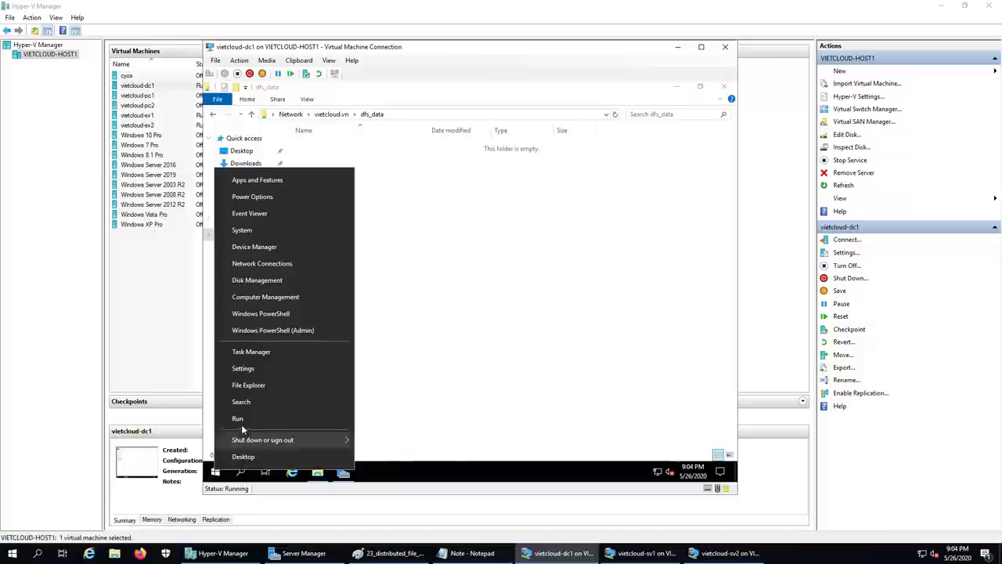
pyautogui.click(235, 415)
pyautogui.write('\\\\')
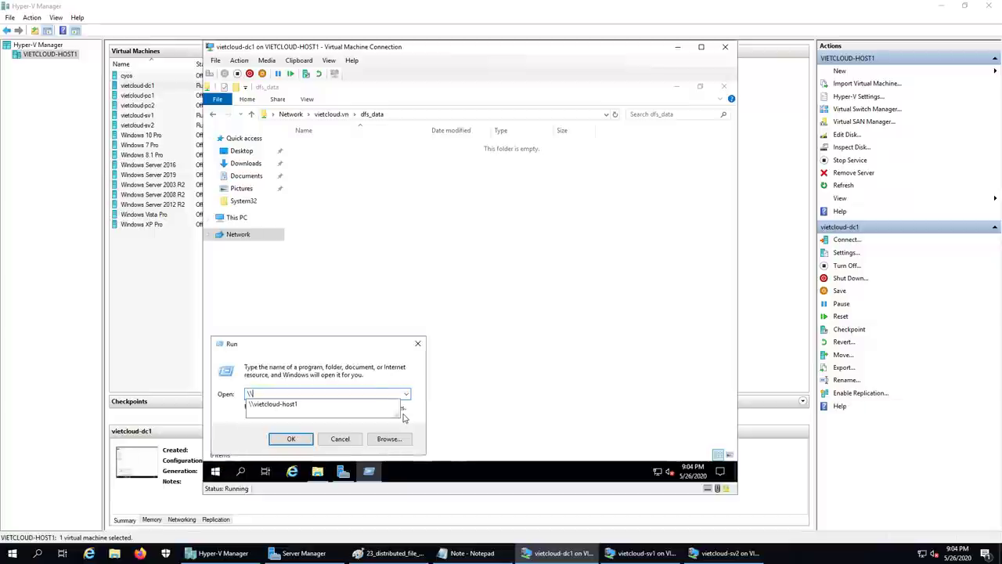
pyautogui.write('vietcloud.')
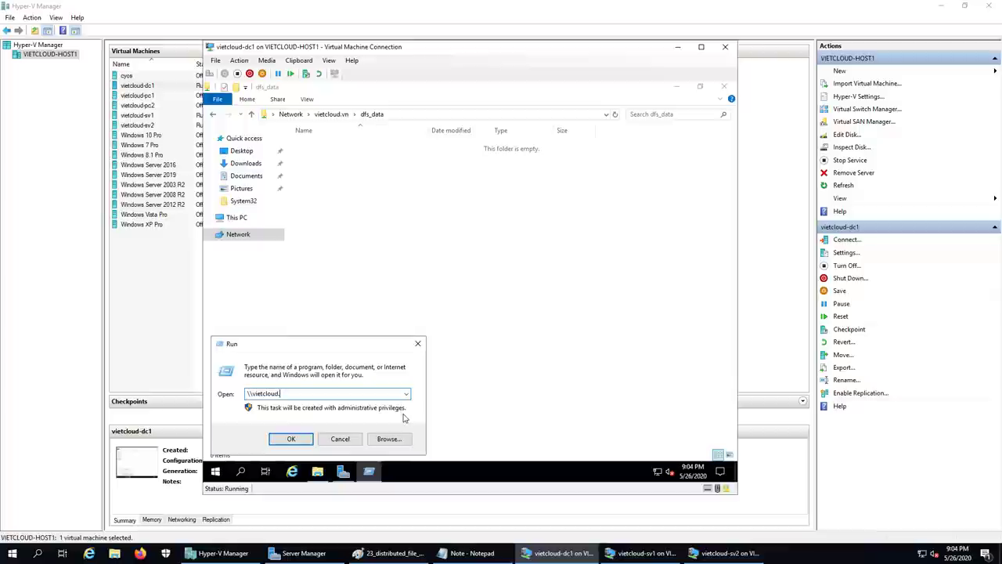
pyautogui.write('vn\\dfs_data')
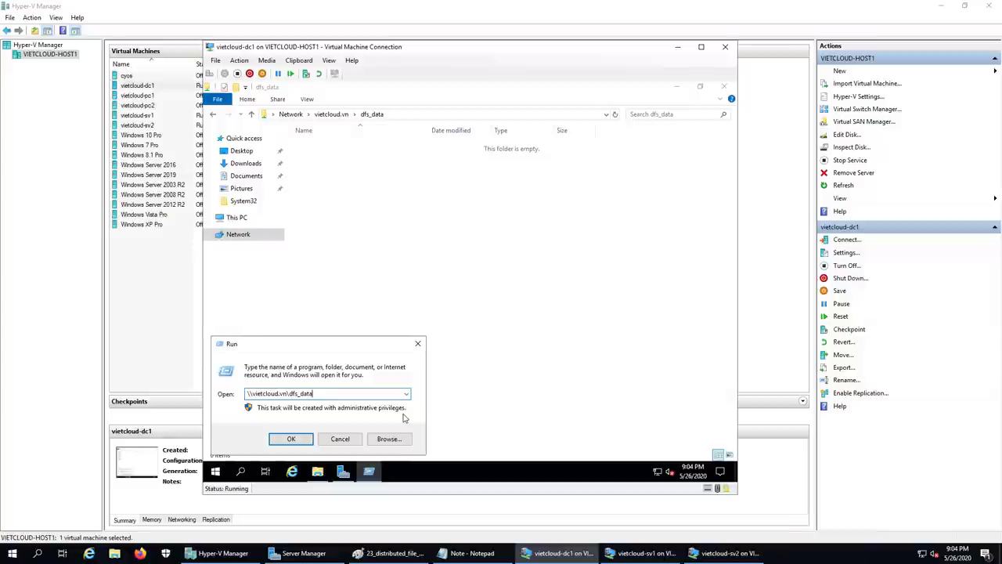
pyautogui.click(290, 439)
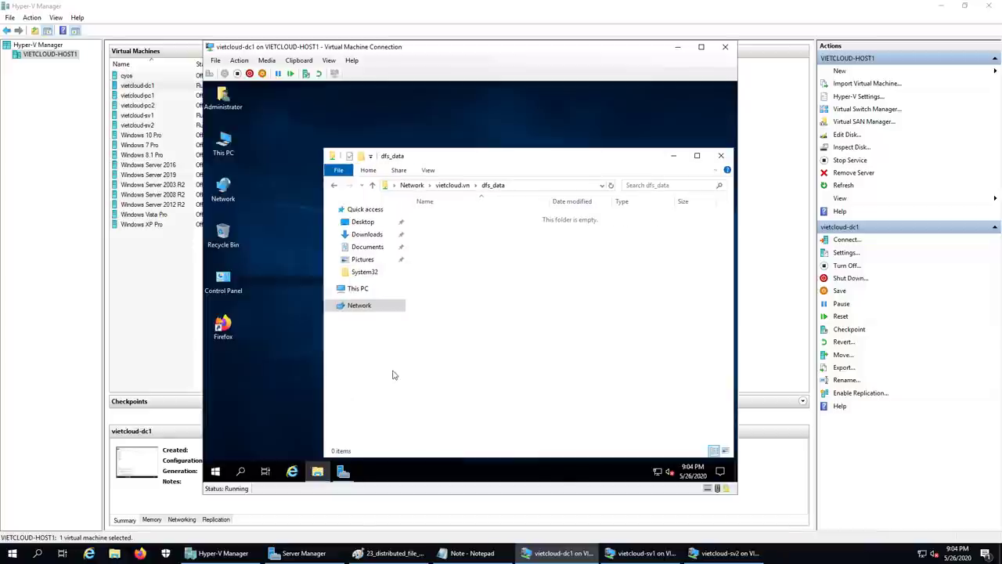
pyautogui.click(696, 157)
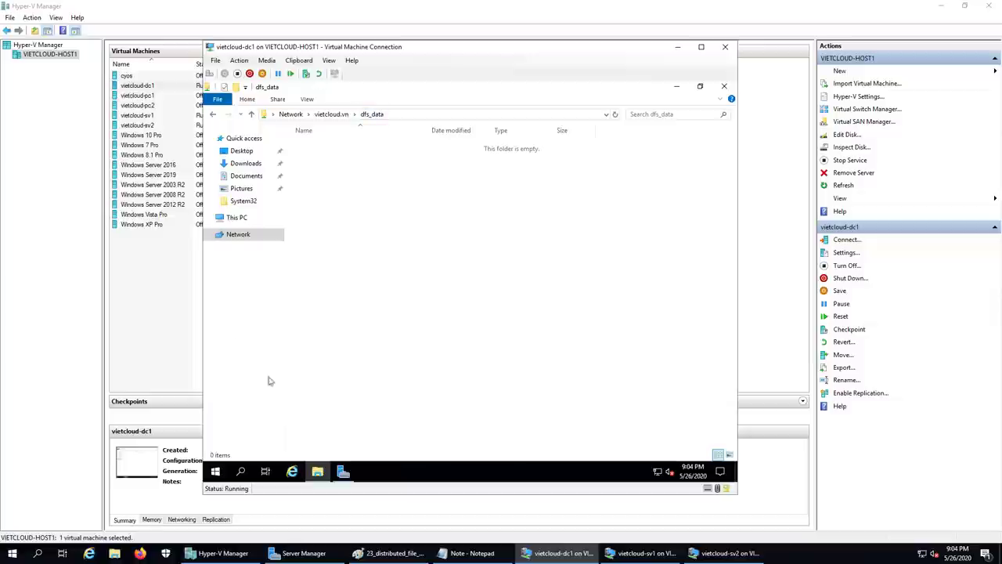
# - Create a new folder named DATA in the dfs_data share
pyautogui.rightClick(372, 222)
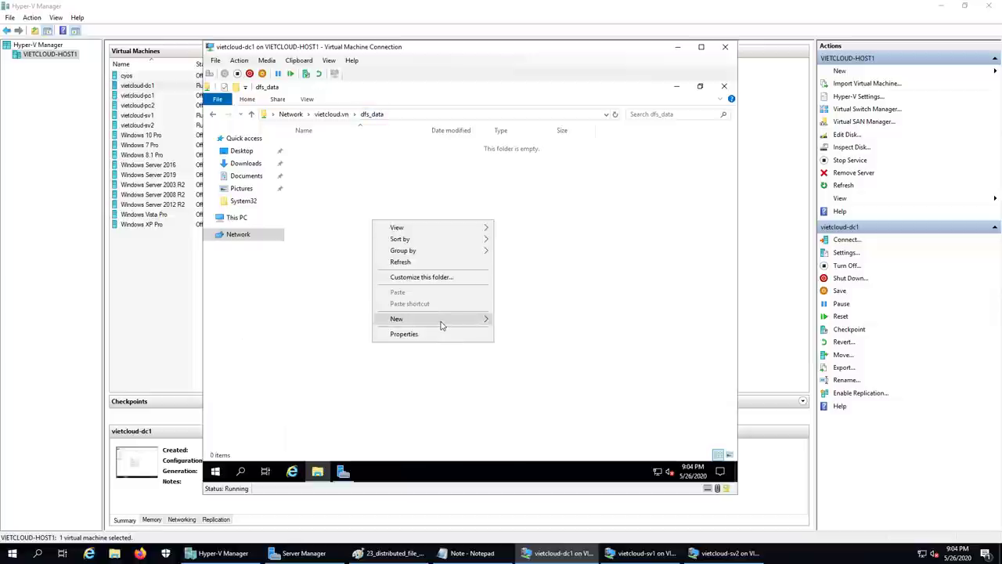
pyautogui.moveTo(441, 321)
pyautogui.click(521, 320)
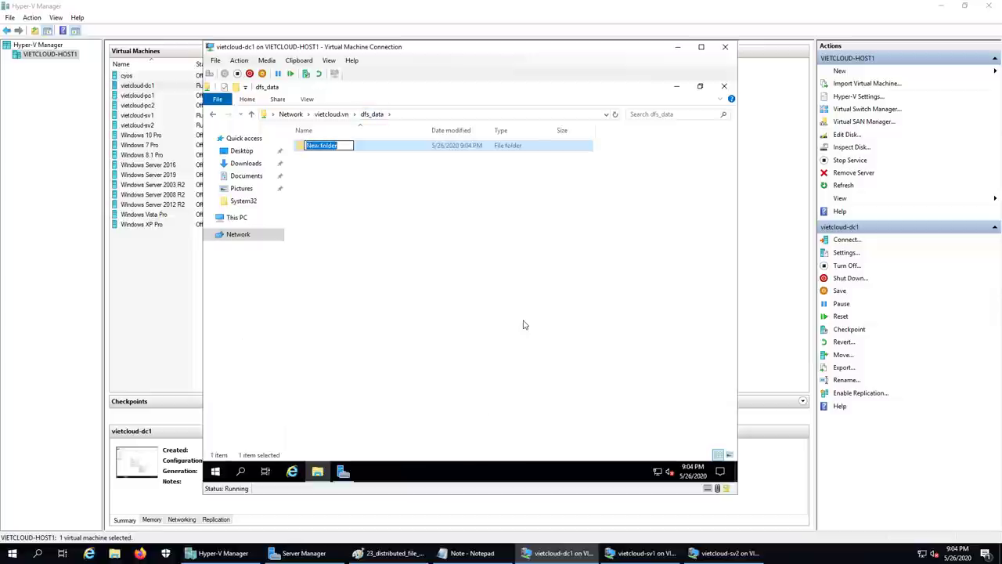
pyautogui.write('DATA')
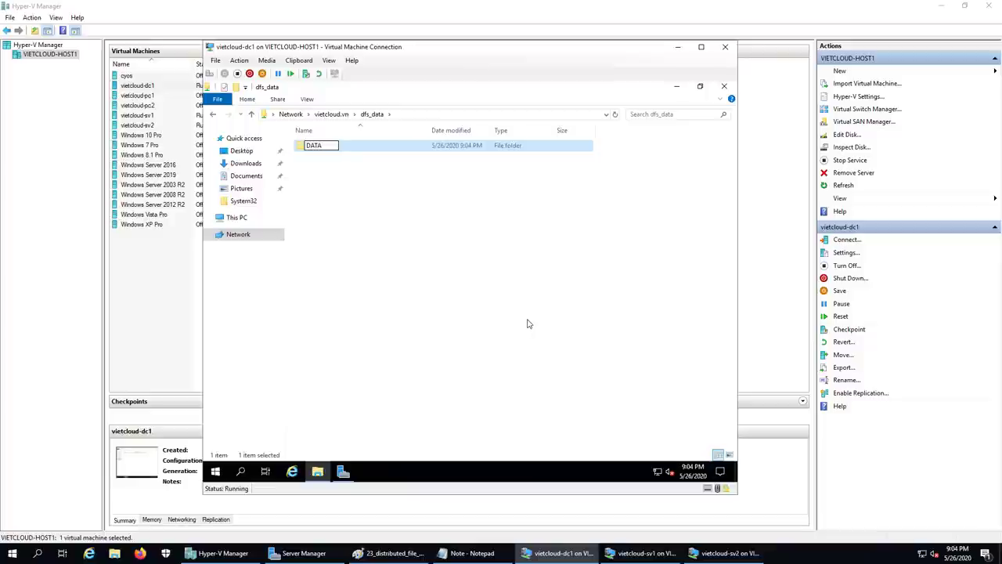
pyautogui.click(527, 324)
# - Create text document doc1 containing 'Hello VIETCLOUD DFS' and save it
pyautogui.rightClick(328, 202)
pyautogui.moveTo(402, 315)
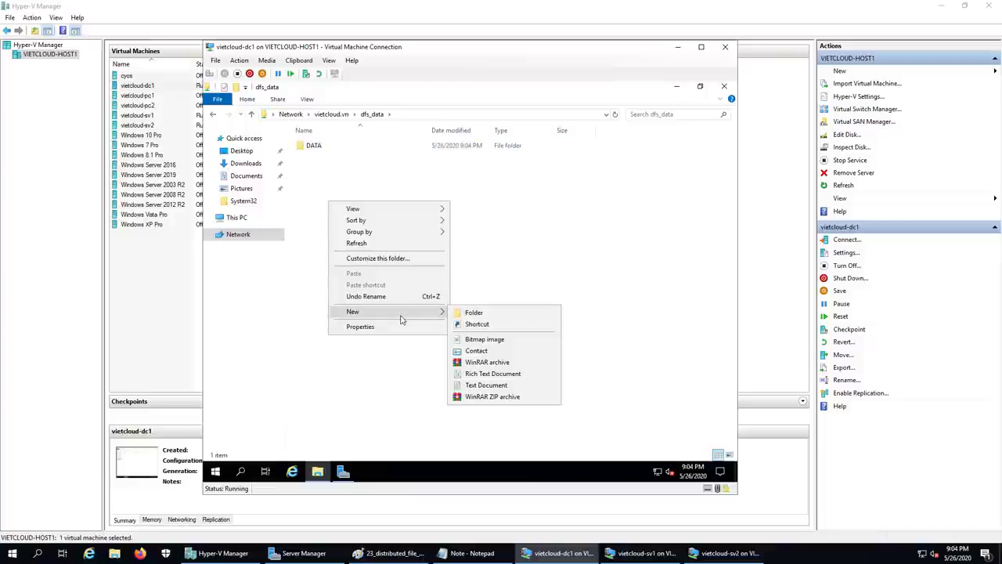
pyautogui.click(504, 385)
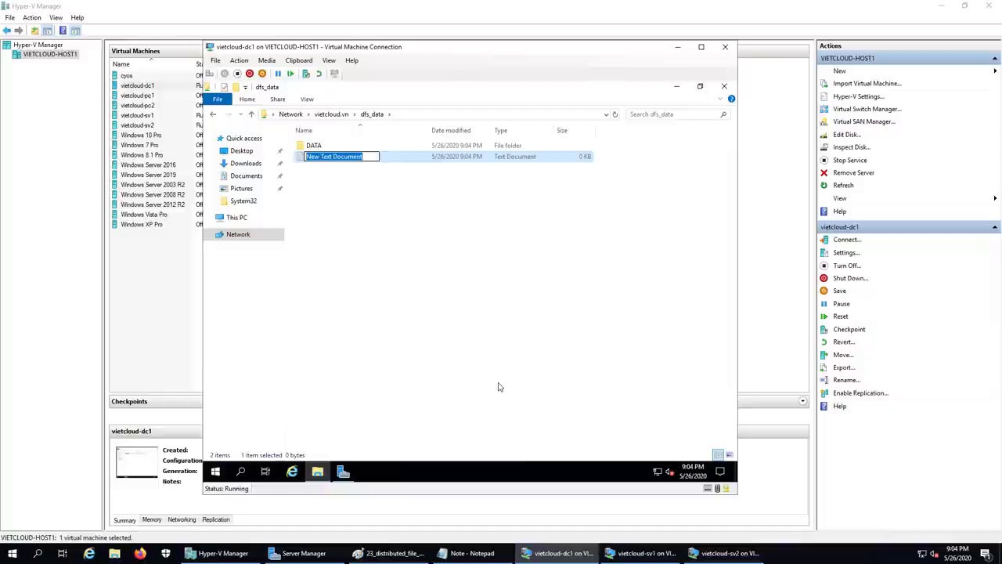
pyautogui.write('doc1')
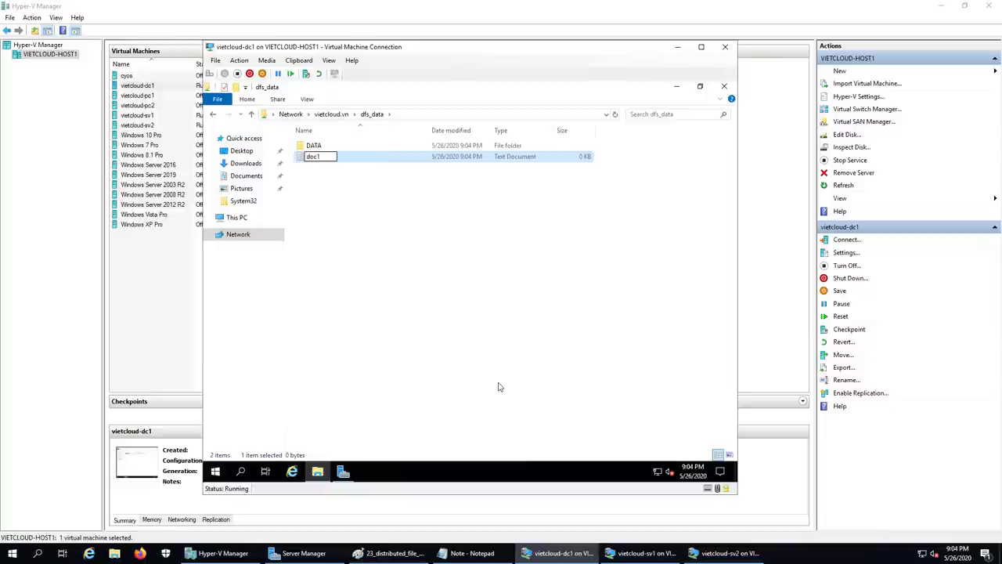
pyautogui.press('Return')
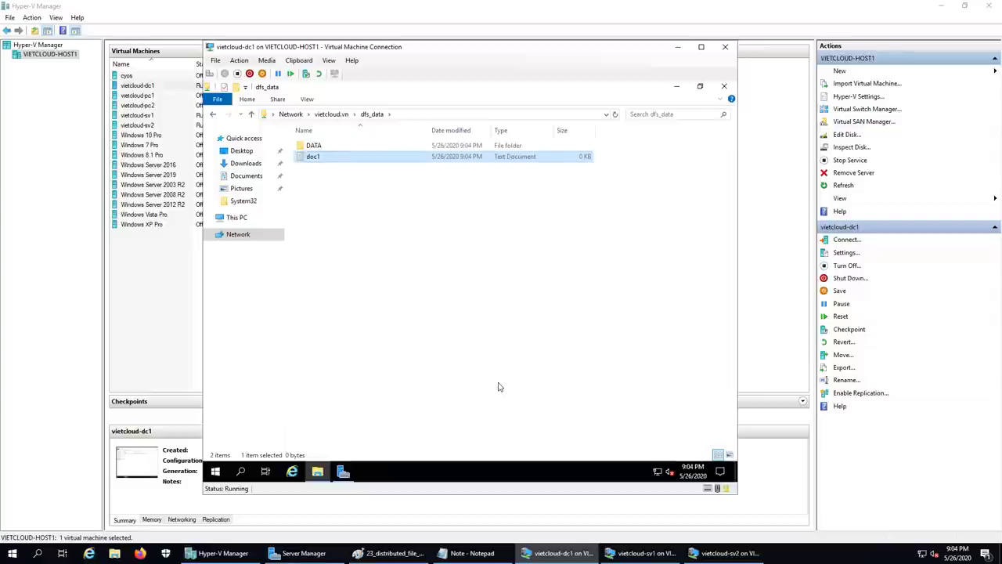
pyautogui.doubleClick(310, 158)
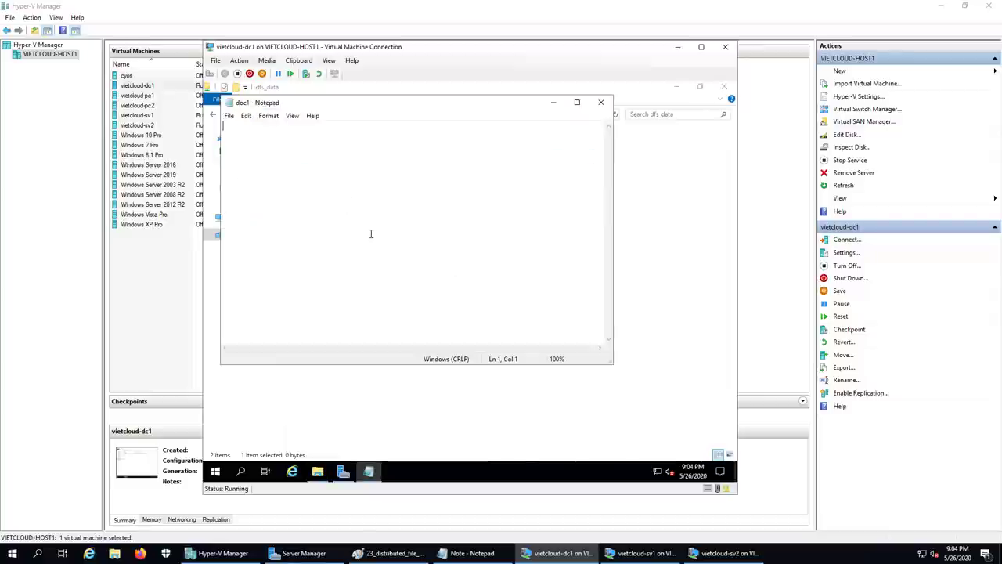
pyautogui.write('Hello ')
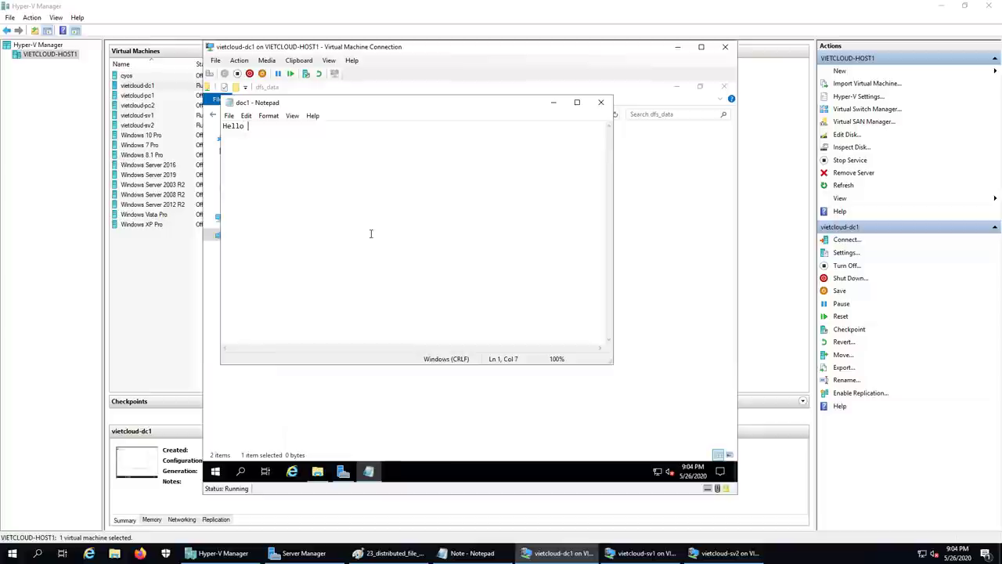
pyautogui.write('VIETCLOUD DFS')
pyautogui.click(601, 102)
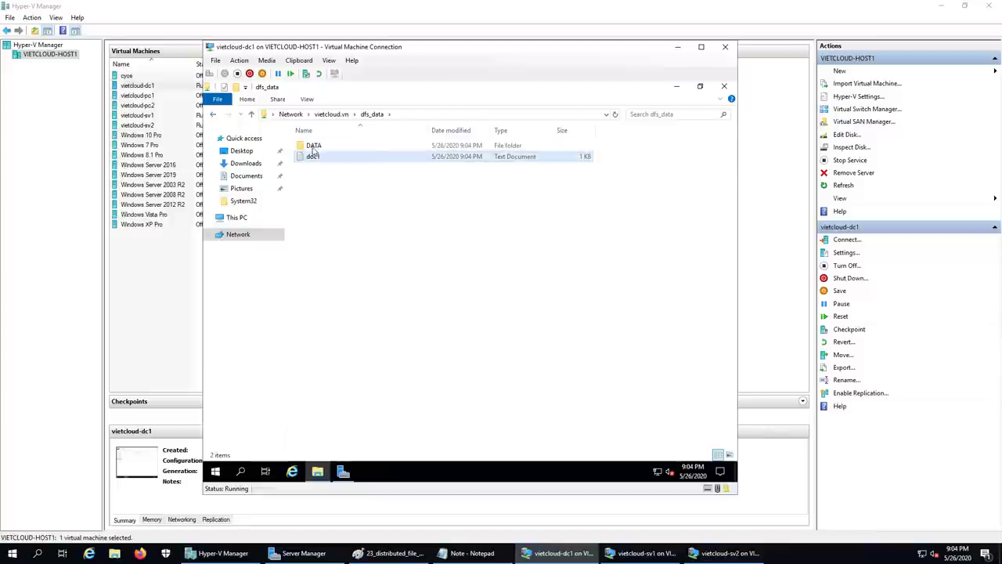
# - Check the DATA folder and doc1's text, then minimize the vietcloud-dc1 window
pyautogui.doubleClick(336, 146)
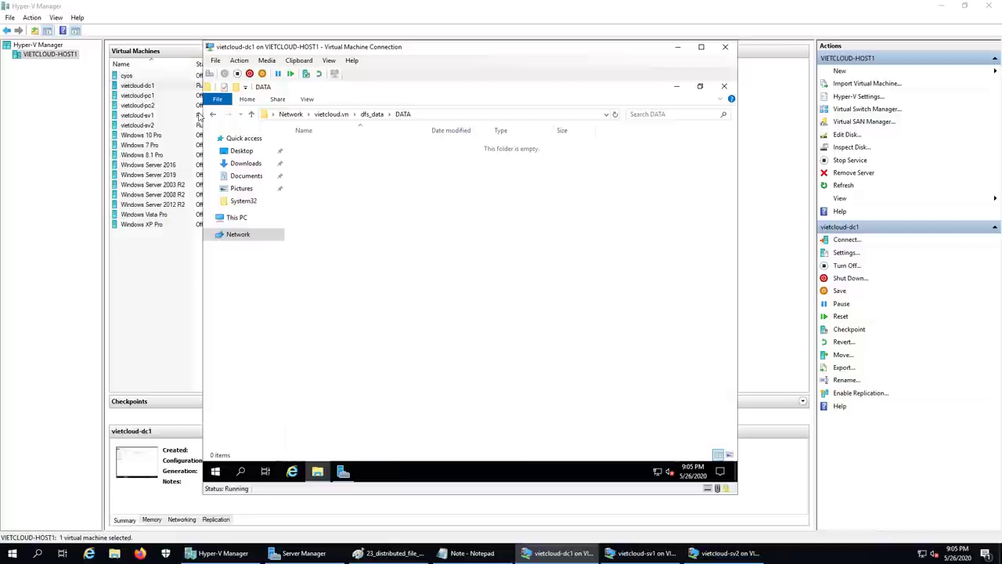
pyautogui.click(375, 116)
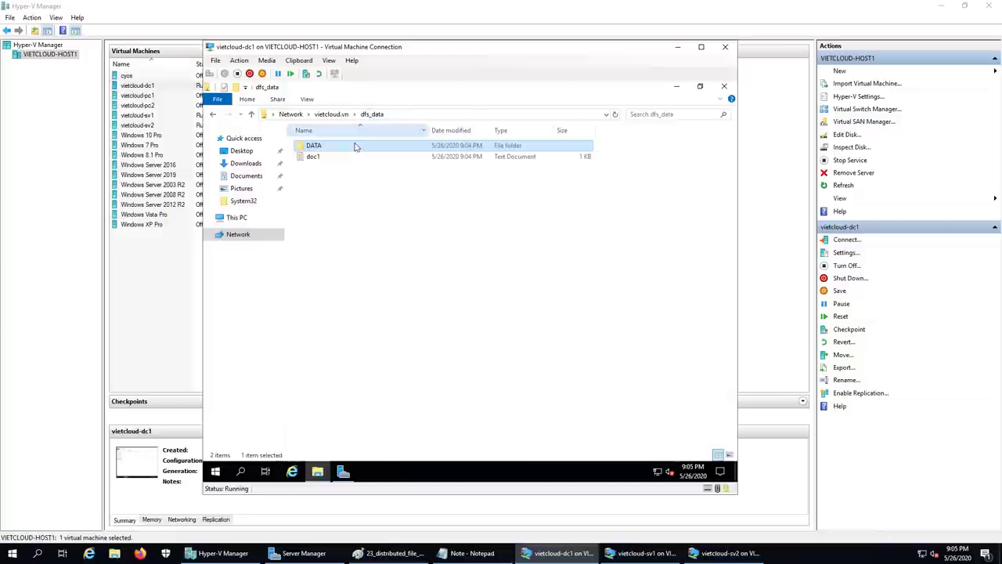
pyautogui.doubleClick(356, 147)
pyautogui.click(212, 115)
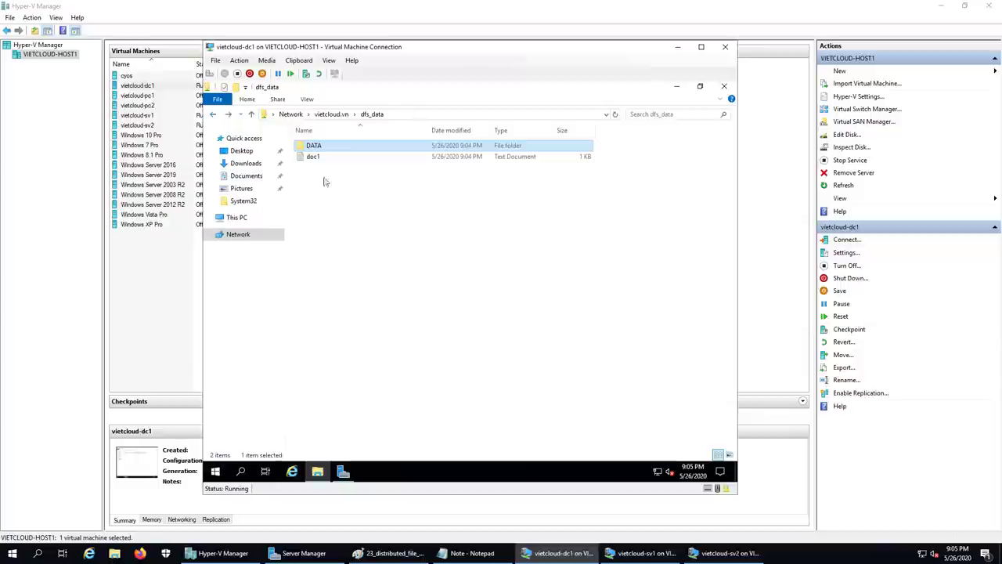
pyautogui.doubleClick(325, 161)
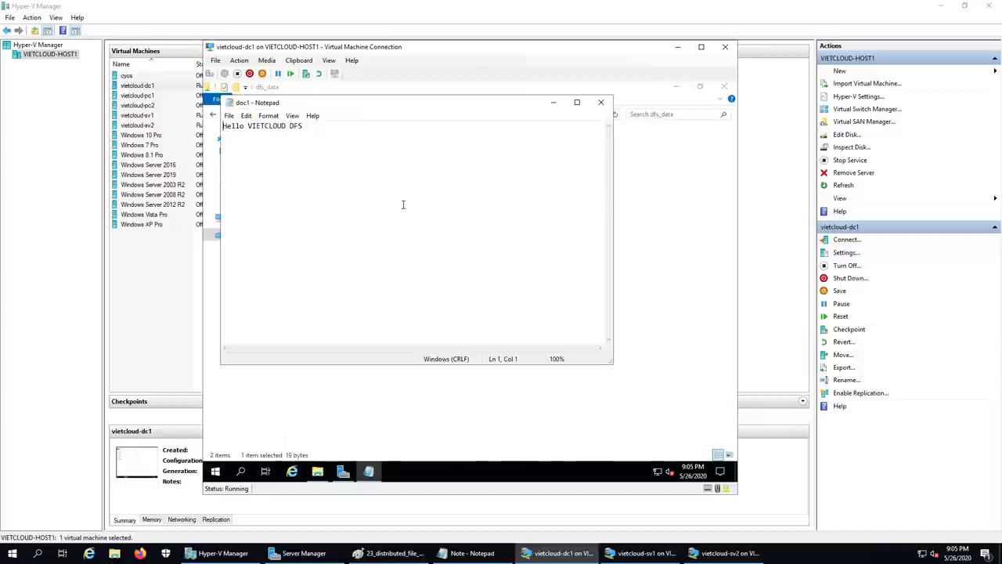
pyautogui.click(602, 102)
pyautogui.click(678, 47)
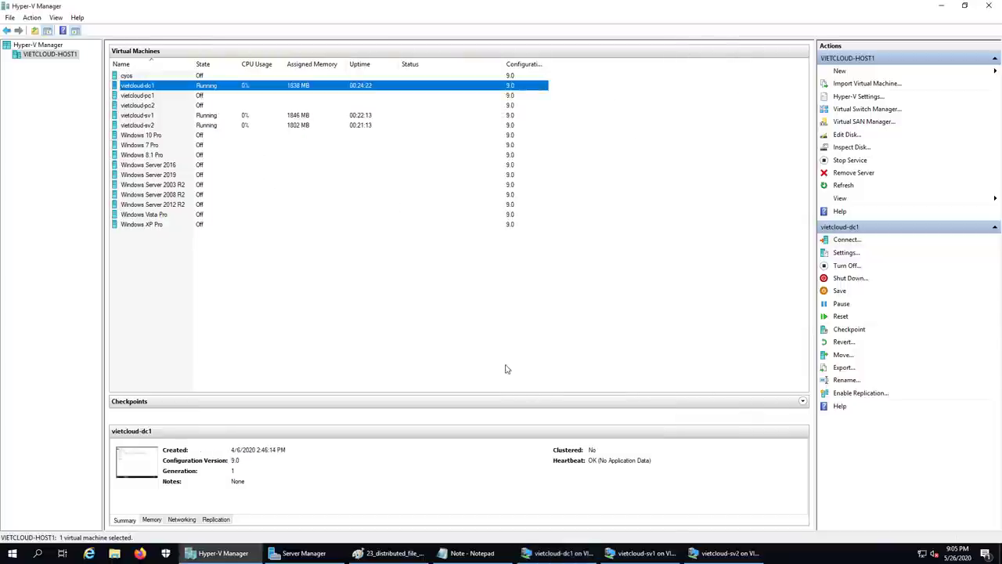
# - On vietcloud-sv1, browse to C:\DFSRoots\DFS_DATA to confirm DATA and doc1, then minimize
pyautogui.click(642, 553)
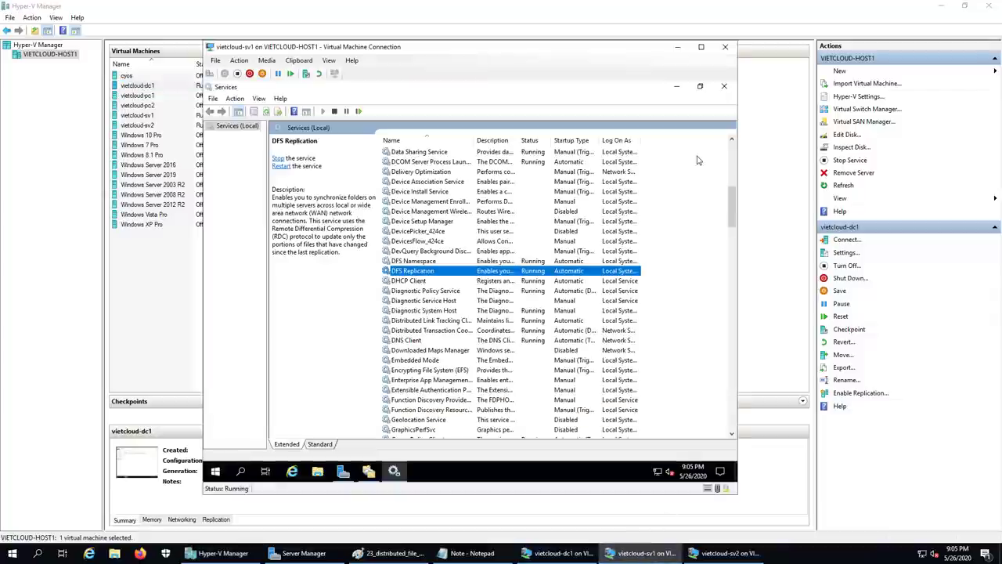
pyautogui.click(724, 87)
pyautogui.click(319, 471)
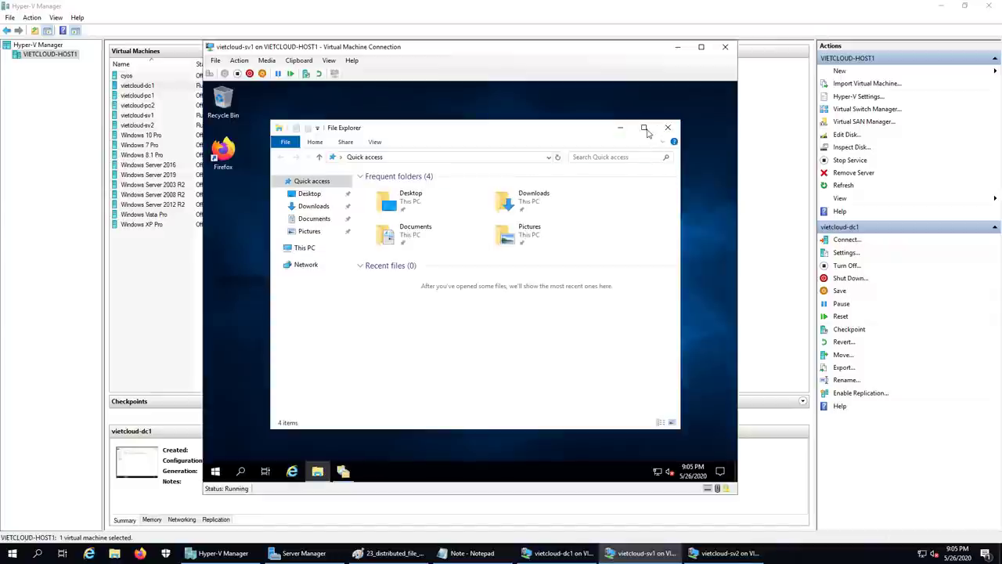
pyautogui.click(643, 127)
pyautogui.click(237, 204)
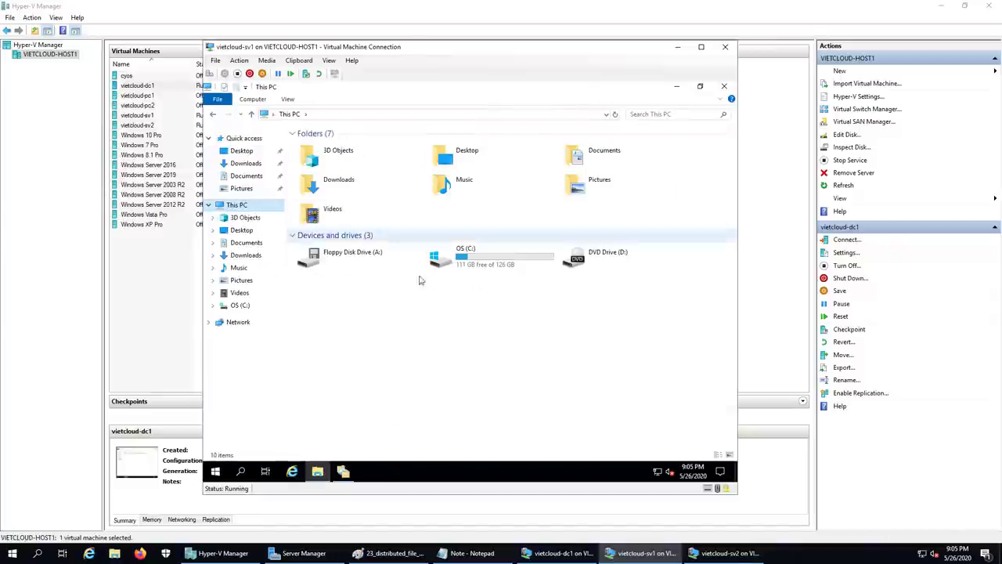
pyautogui.doubleClick(438, 262)
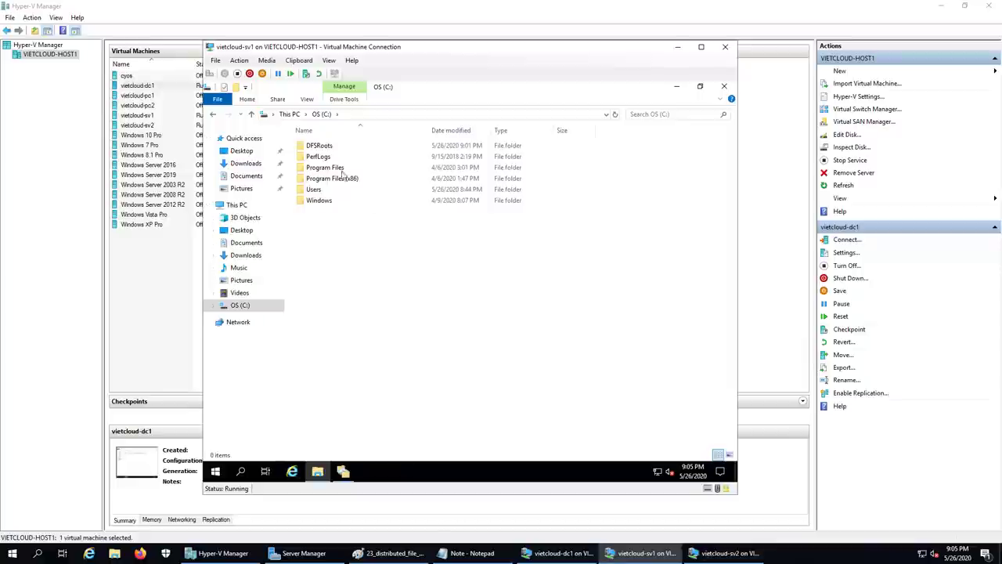
pyautogui.doubleClick(318, 145)
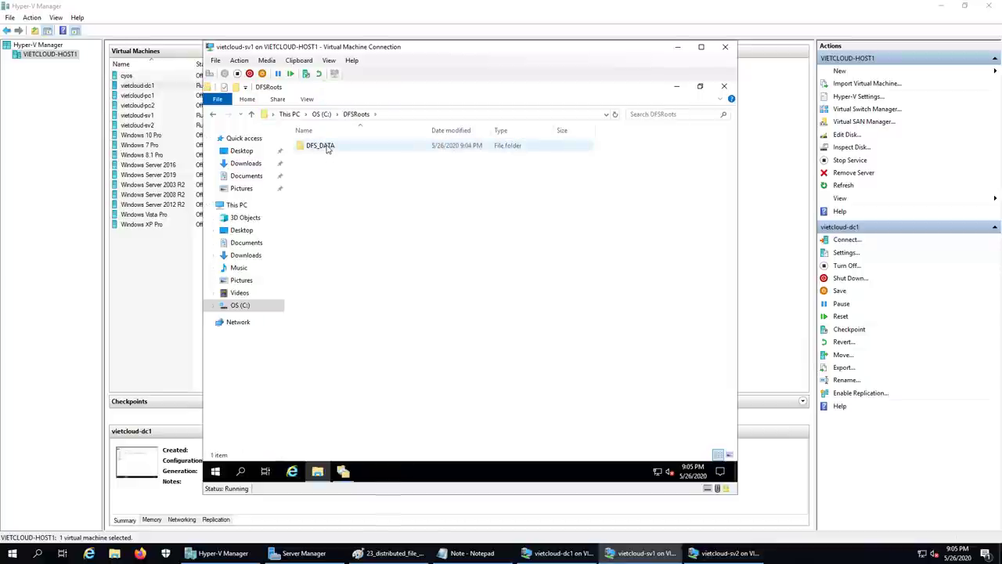
pyautogui.doubleClick(327, 148)
pyautogui.click(329, 149)
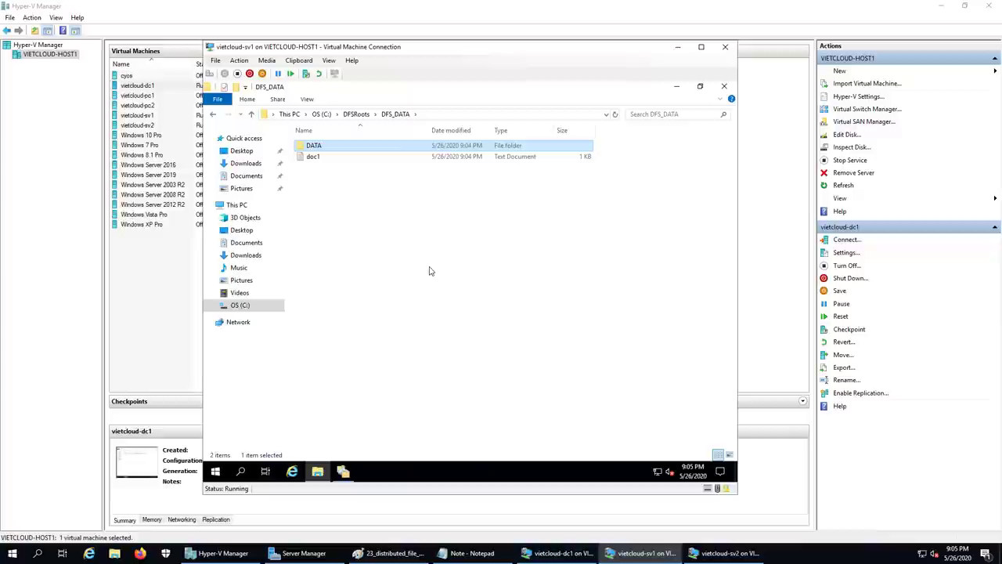
pyautogui.click(678, 47)
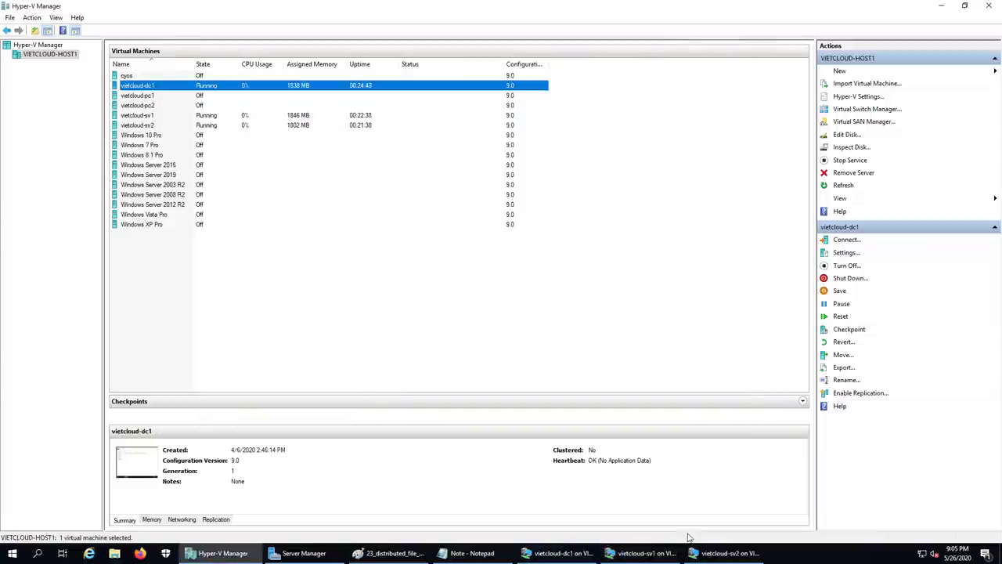
# - On vietcloud-sv2, verify DATA and doc1 in C:\DFSRoots\DFS_DATA, then minimize the console
pyautogui.click(708, 561)
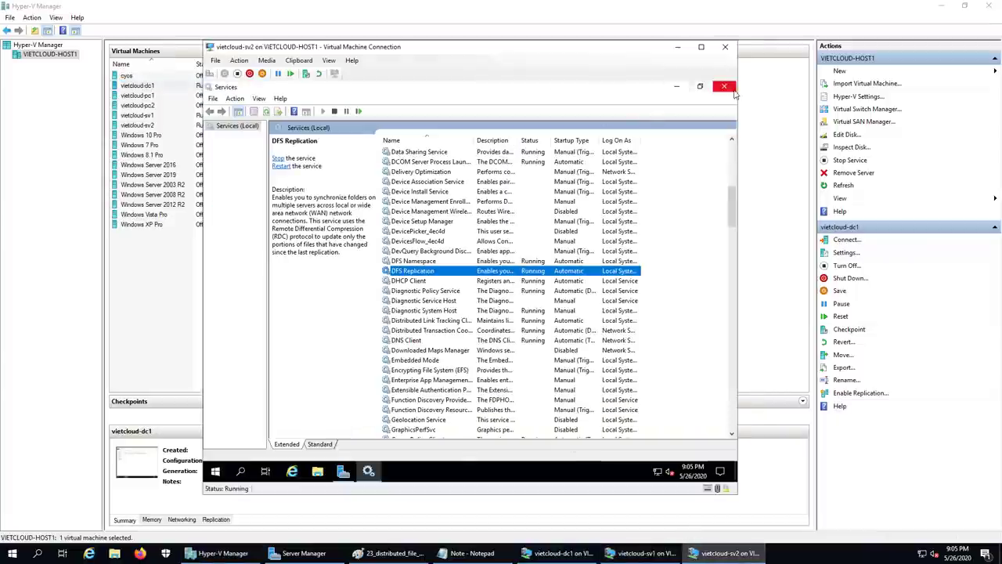
pyautogui.click(727, 87)
pyautogui.click(676, 86)
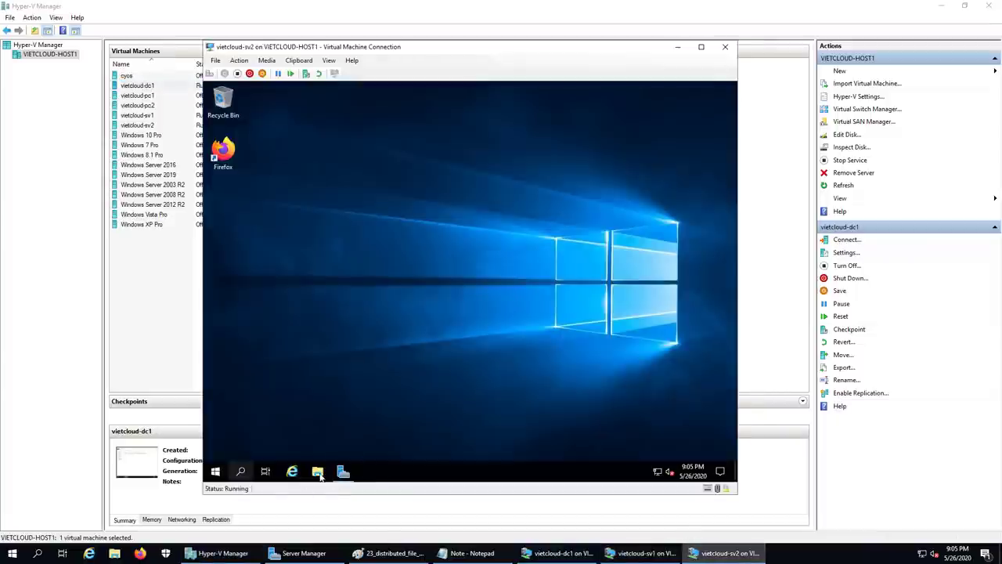
pyautogui.press('super+e')
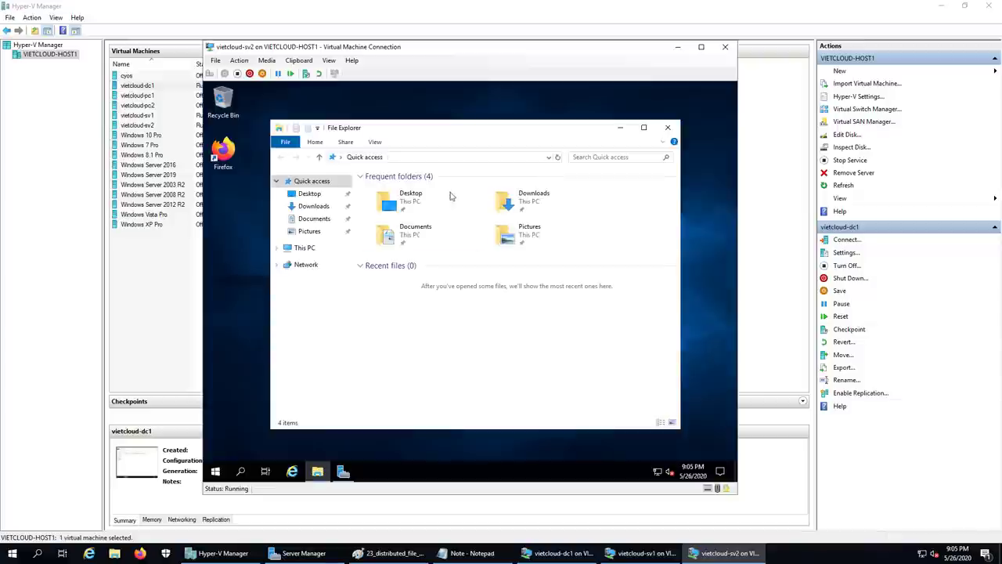
pyautogui.click(300, 251)
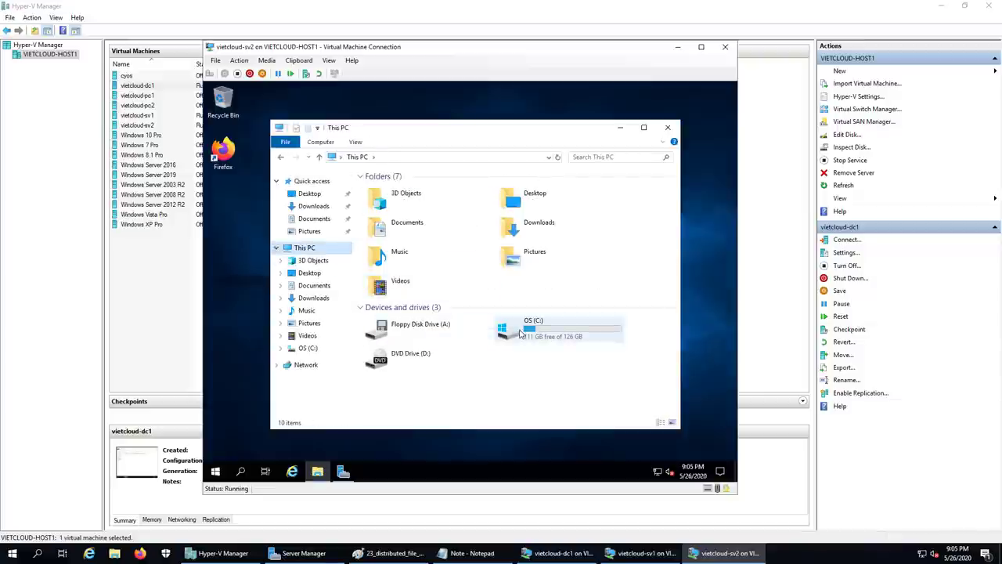
pyautogui.doubleClick(541, 329)
pyautogui.doubleClick(386, 188)
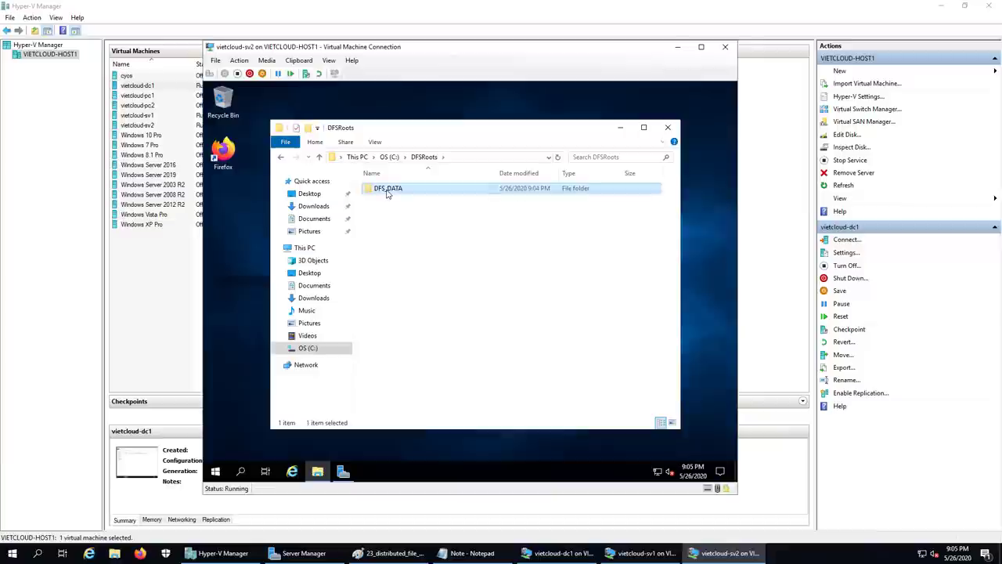
pyautogui.doubleClick(385, 189)
pyautogui.click(384, 199)
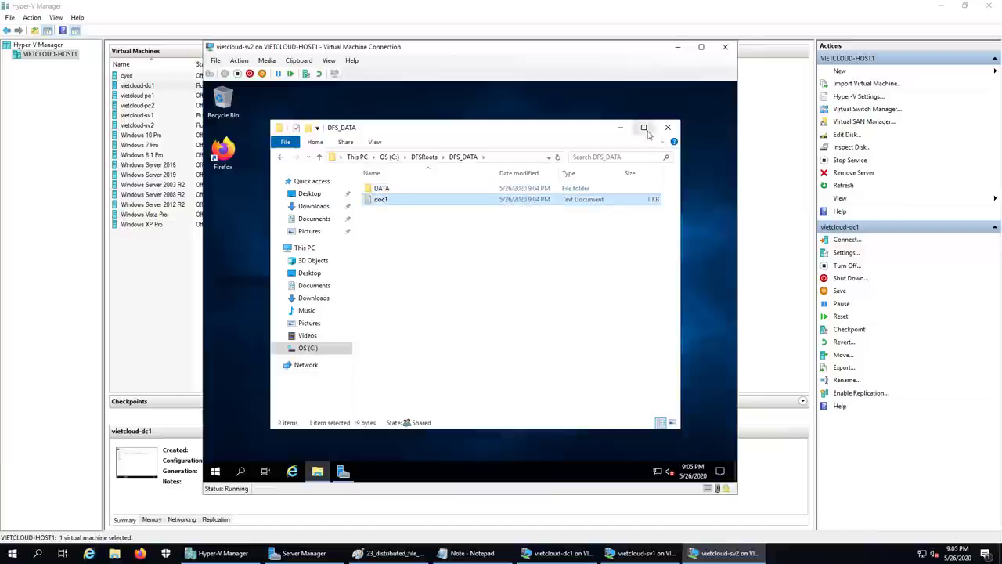
pyautogui.click(643, 126)
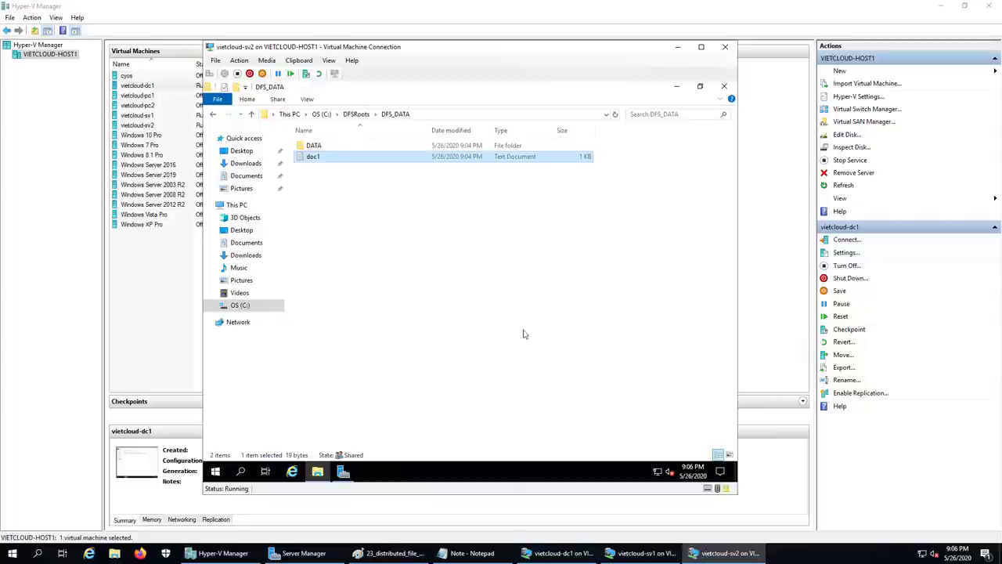
pyautogui.click(677, 52)
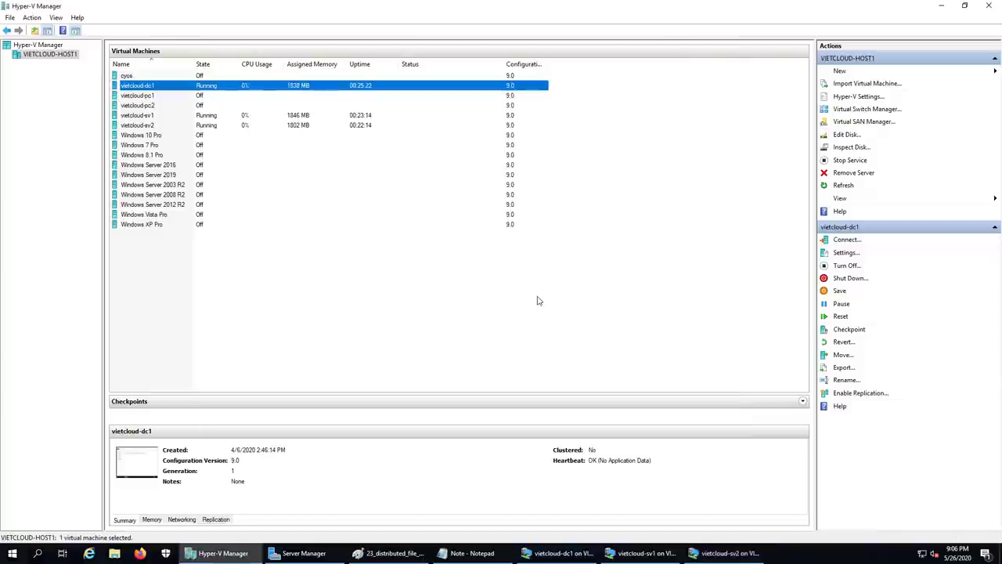
pyautogui.click(641, 553)
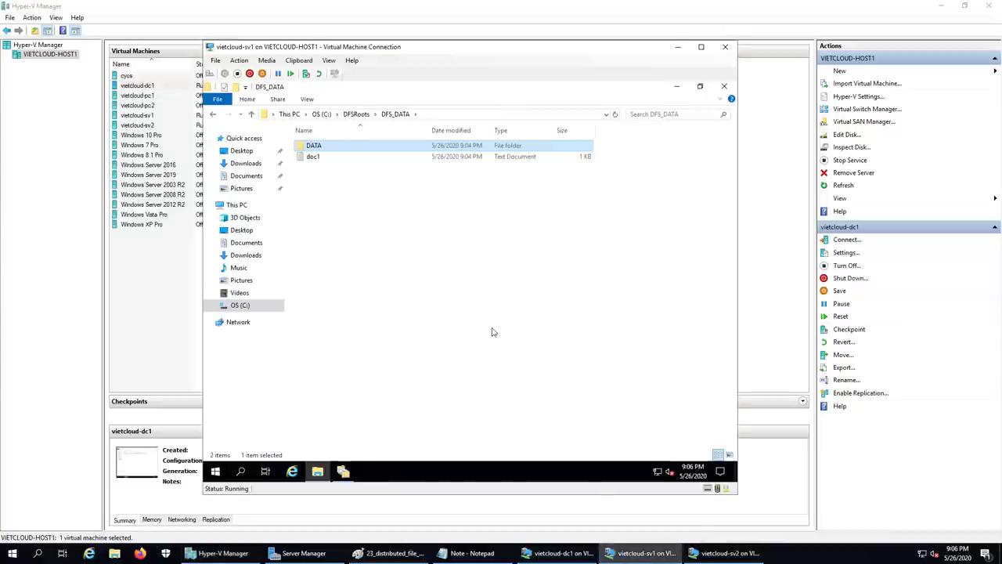
pyautogui.click(407, 248)
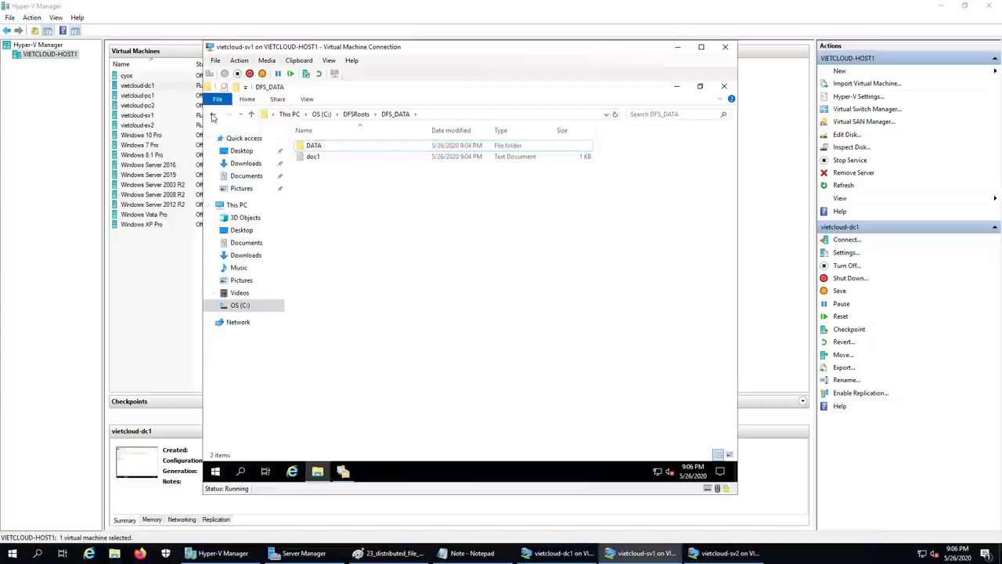
pyautogui.click(212, 115)
pyautogui.click(513, 221)
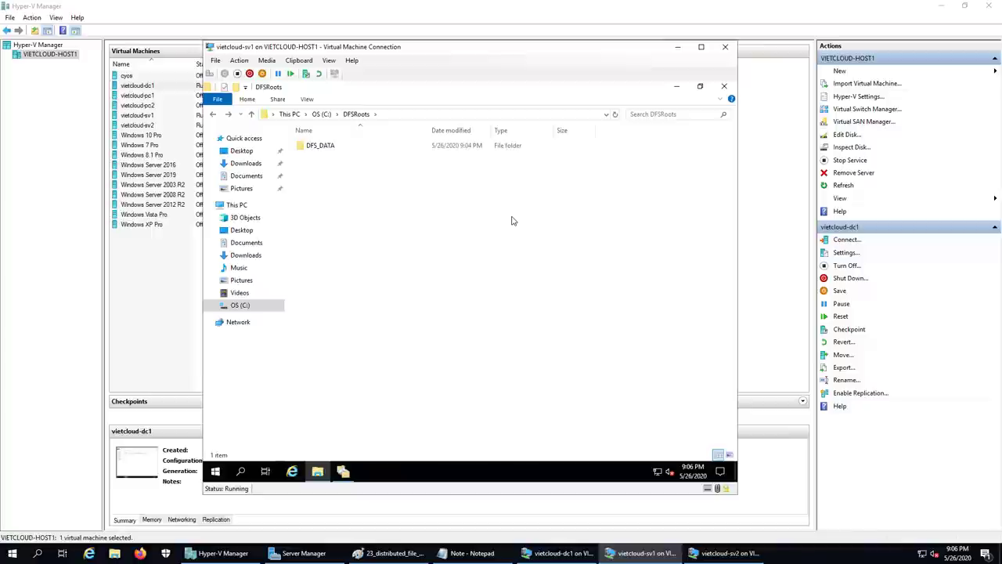
pyautogui.click(678, 48)
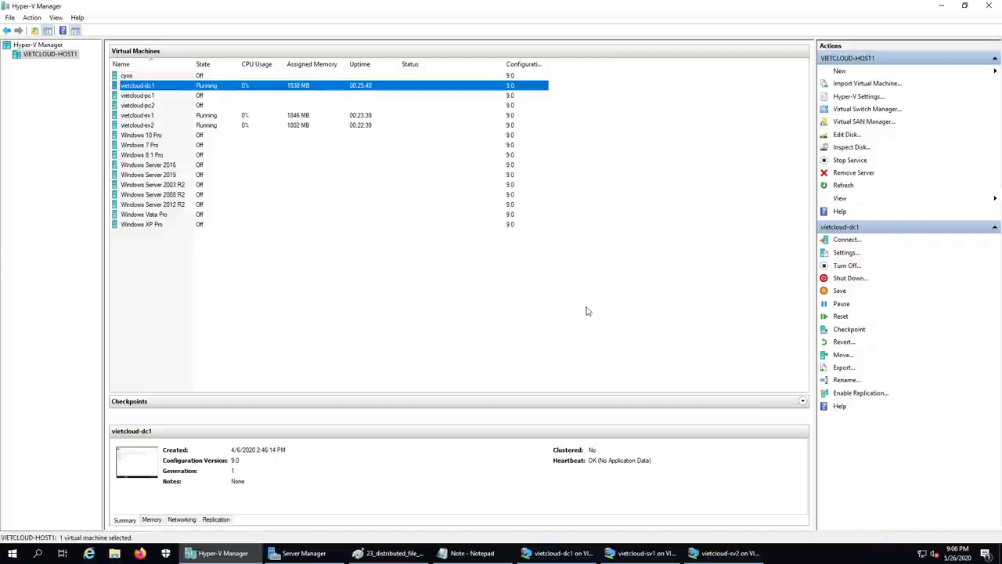
# - Turn off vietcloud-sv1 and confirm it shows as Off in the machine list
pyautogui.click(146, 117)
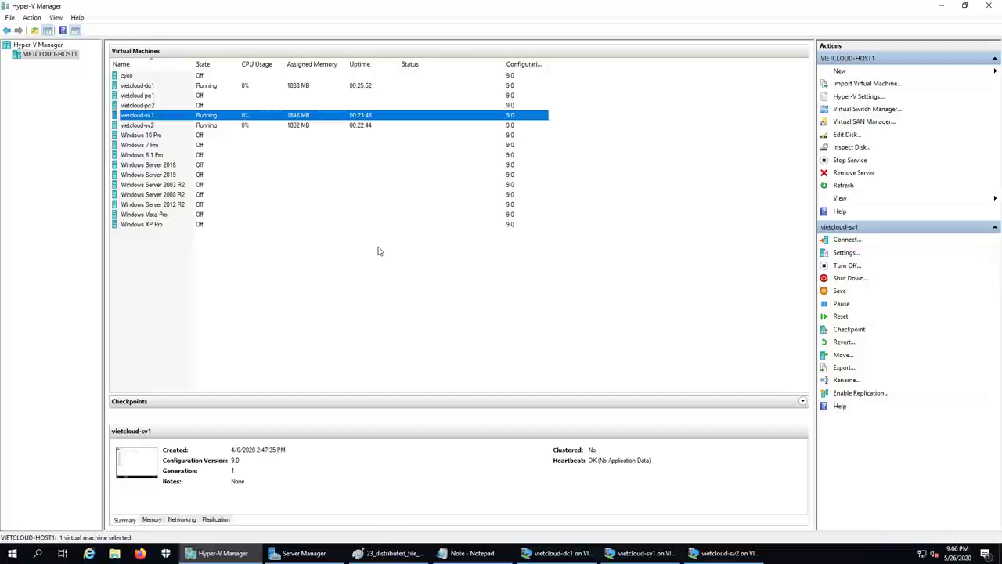
pyautogui.rightClick(207, 116)
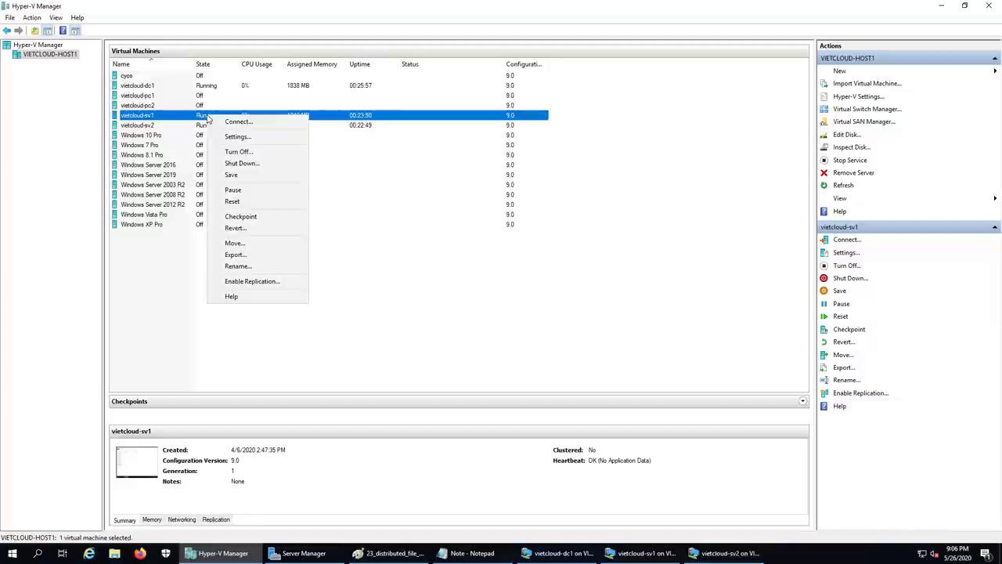
pyautogui.click(237, 152)
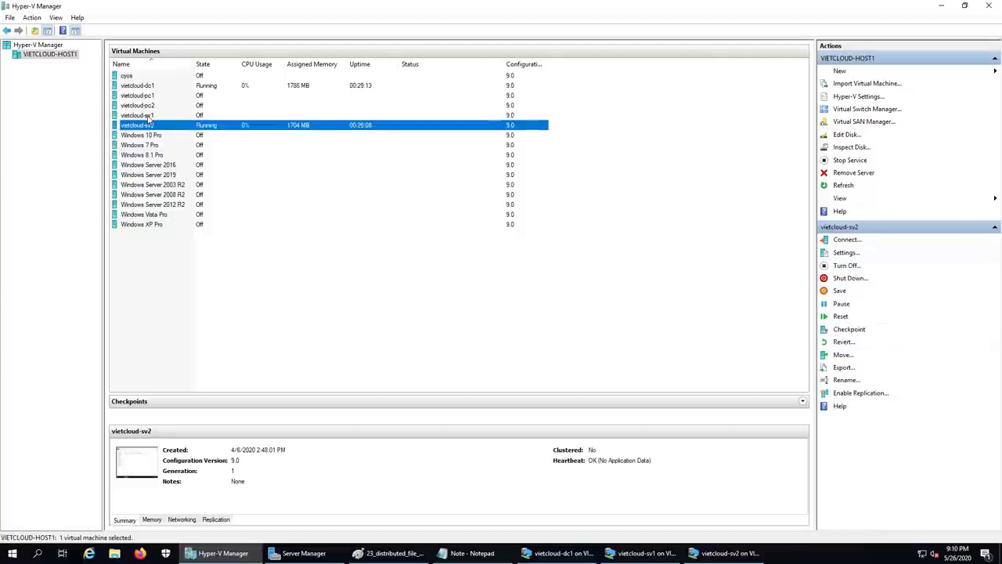
pyautogui.click(148, 115)
pyautogui.click(151, 124)
pyautogui.click(150, 115)
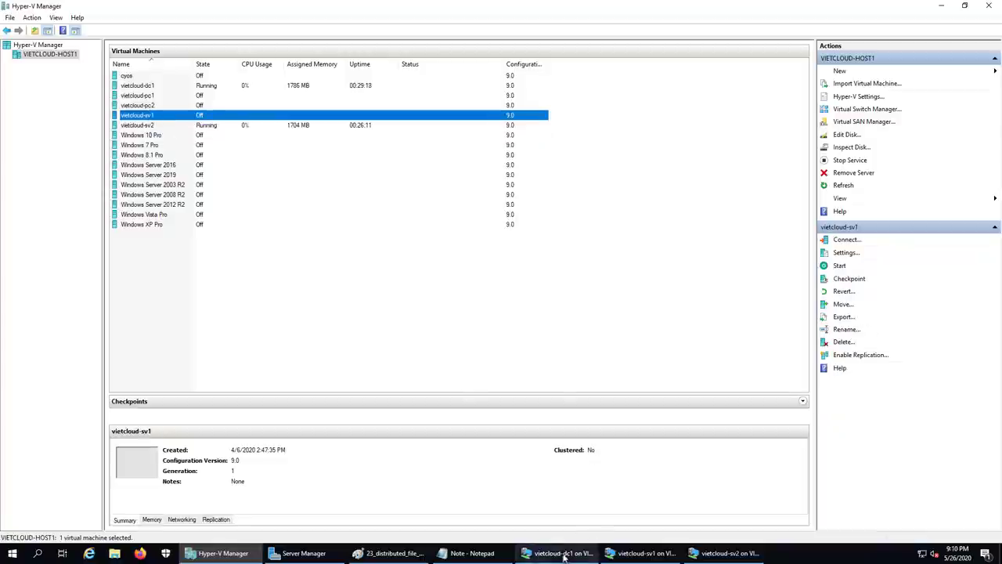
# - On vietcloud-dc1, open \\vietcloud.vn\dfs_data via Run and browse the DATA folder
pyautogui.click(561, 554)
pyautogui.rightClick(215, 471)
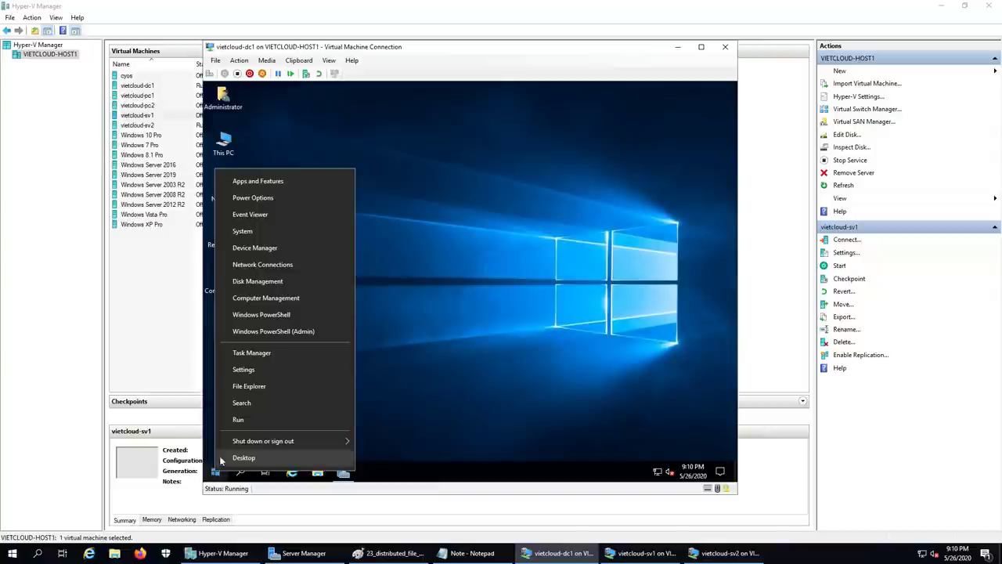
pyautogui.click(238, 421)
pyautogui.press('End')
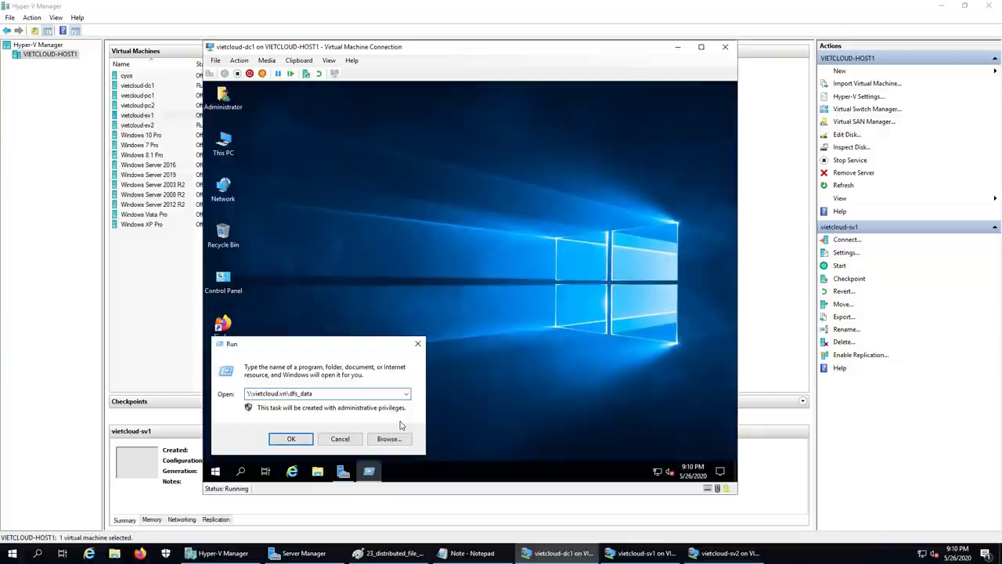
pyautogui.press('Return')
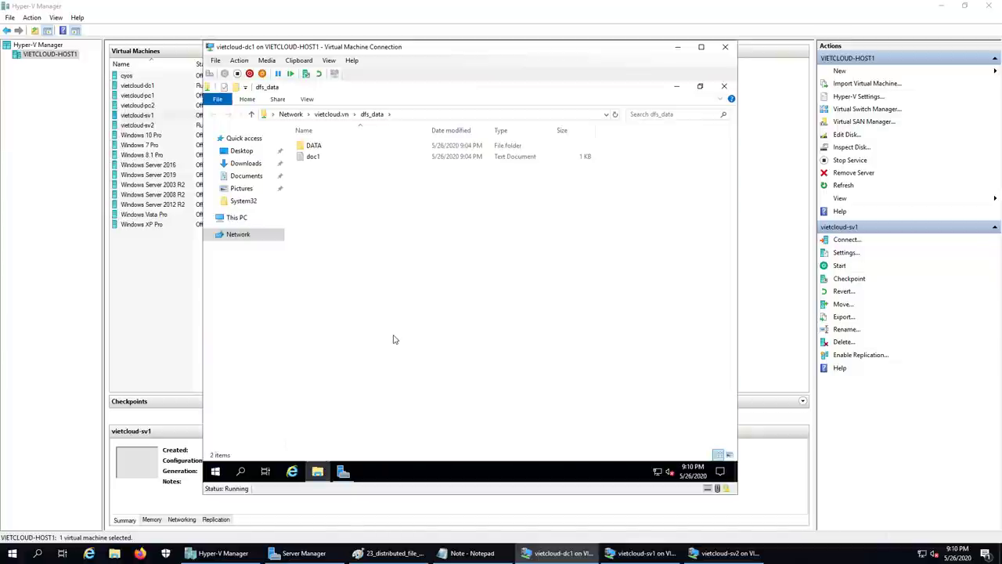
pyautogui.doubleClick(317, 147)
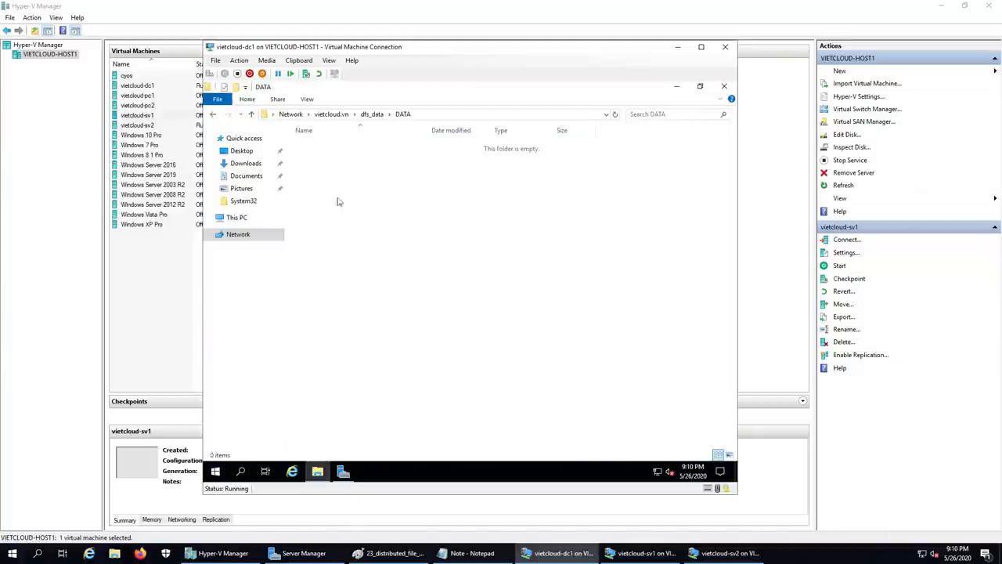
pyautogui.click(212, 114)
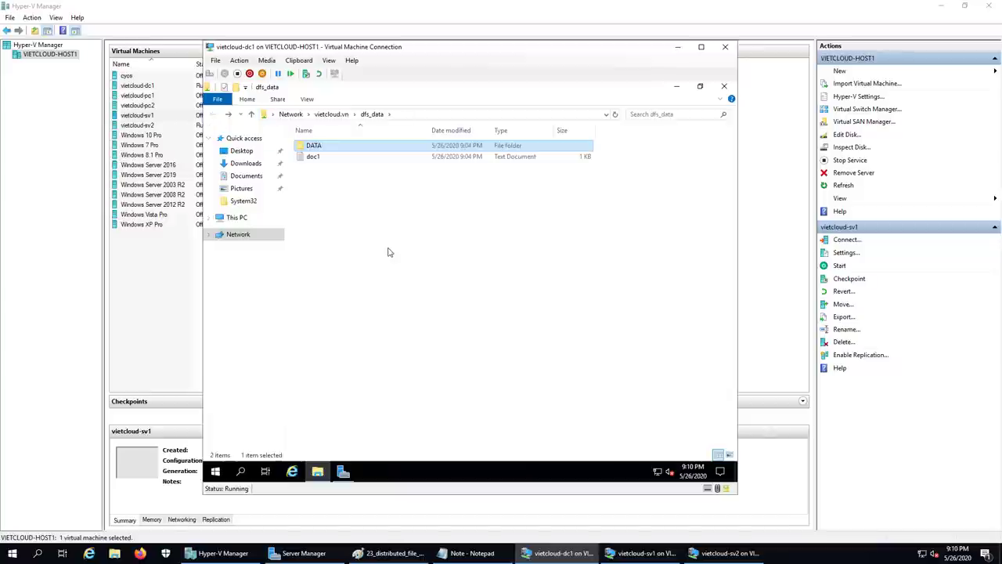
# - With vietcloud-sv1 still off, open doc1 showing 'Hello VIETCLOUD DFS'
pyautogui.moveTo(387, 48); pyautogui.dragTo(480, 89)
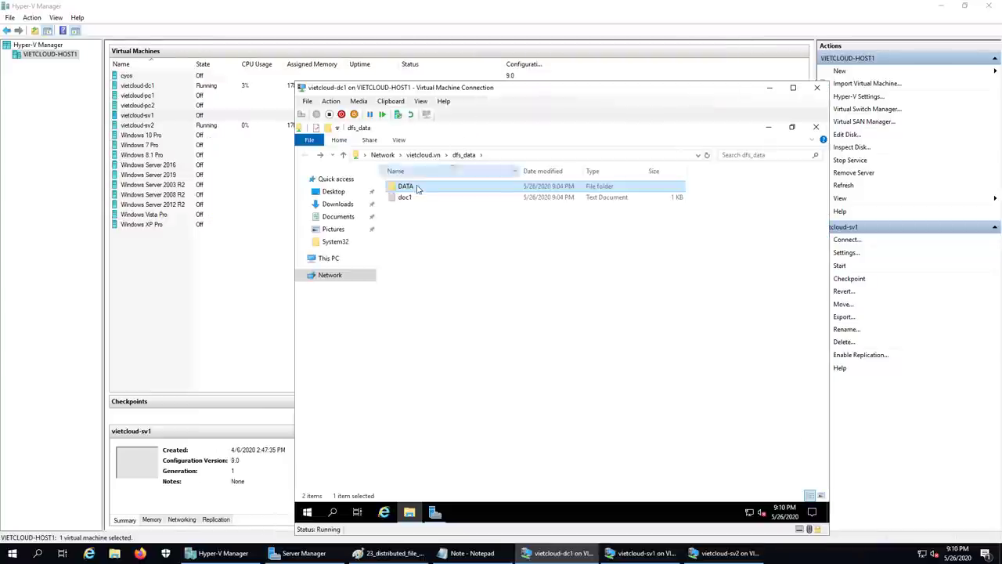
pyautogui.click(148, 116)
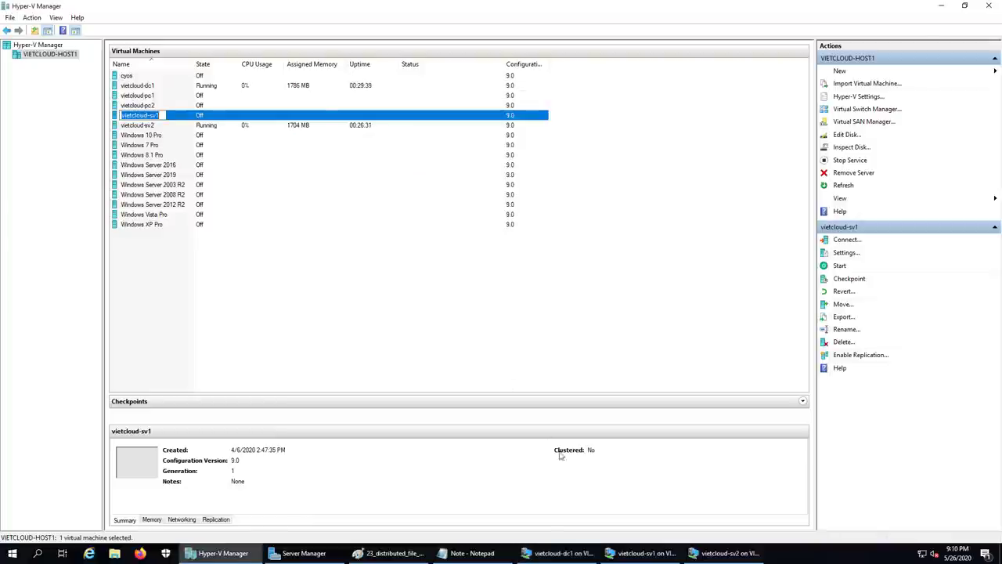
pyautogui.click(556, 552)
pyautogui.doubleClick(405, 197)
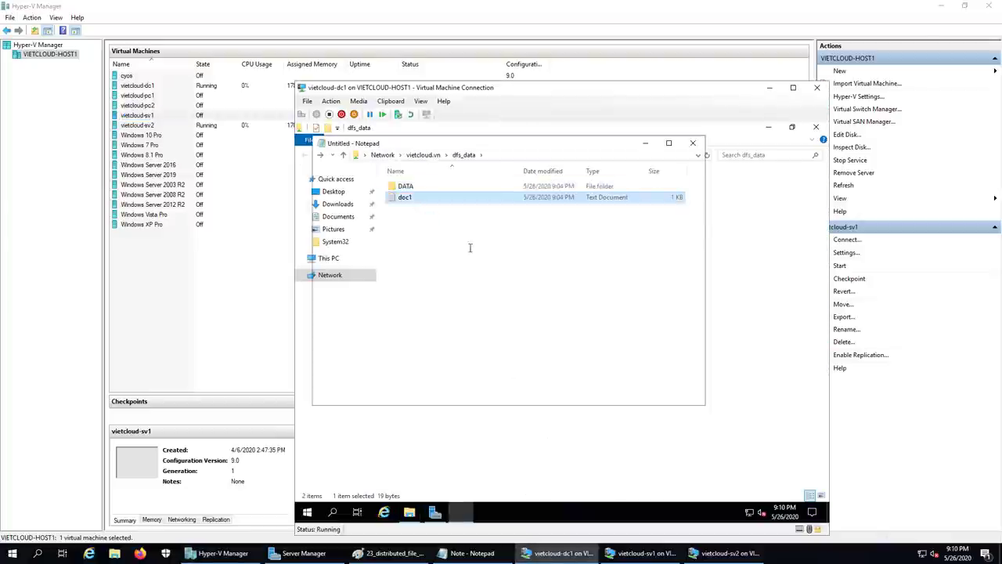
pyautogui.press('End')
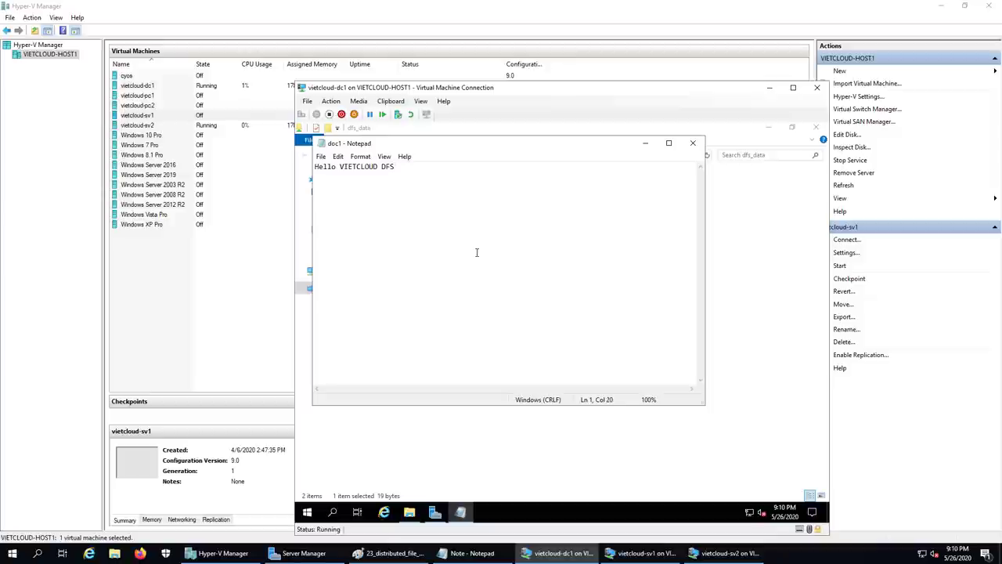